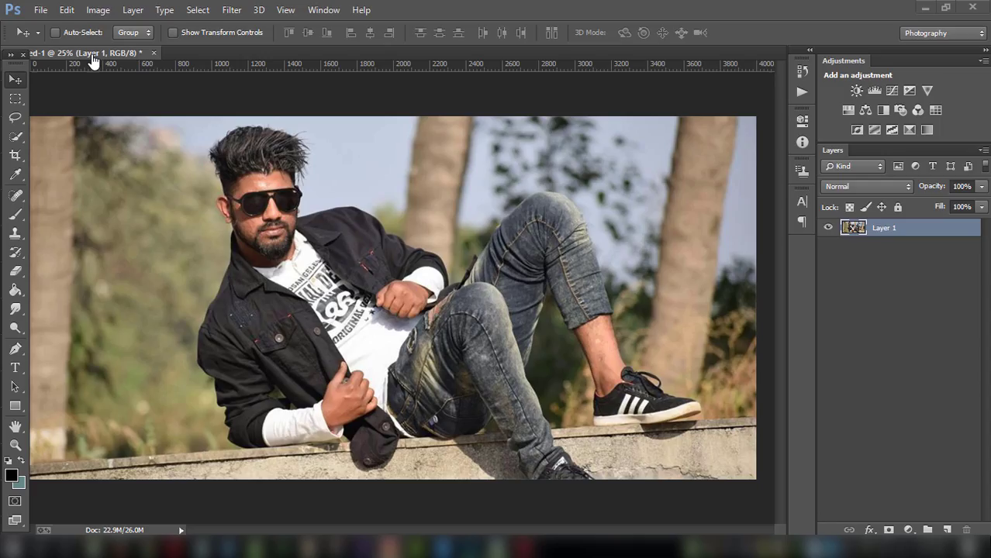
- Apply a Camera Raw grade with Blacks +40, Whites +9, Highlights -72 and Contrast +8
click(232, 13)
click(233, 94)
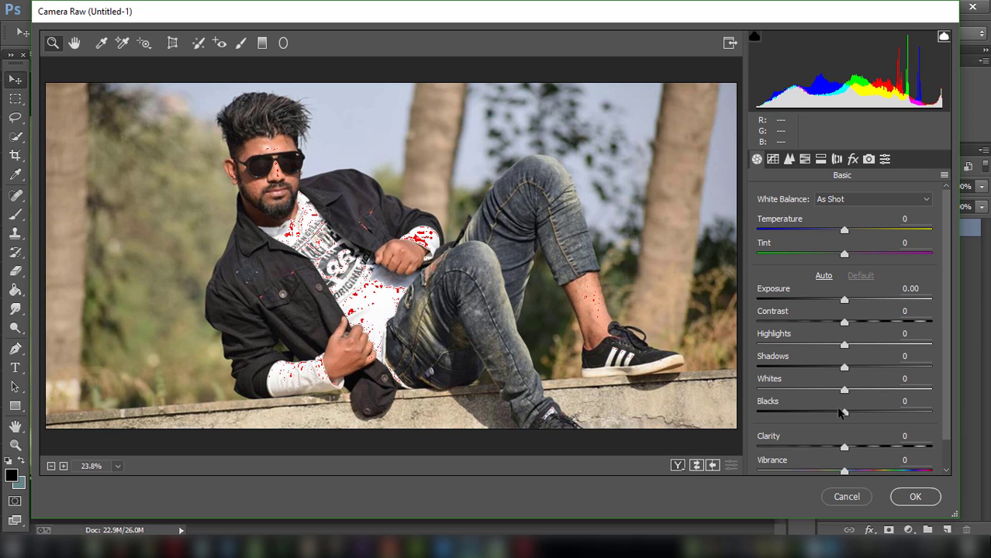
text(40)
key(Return)
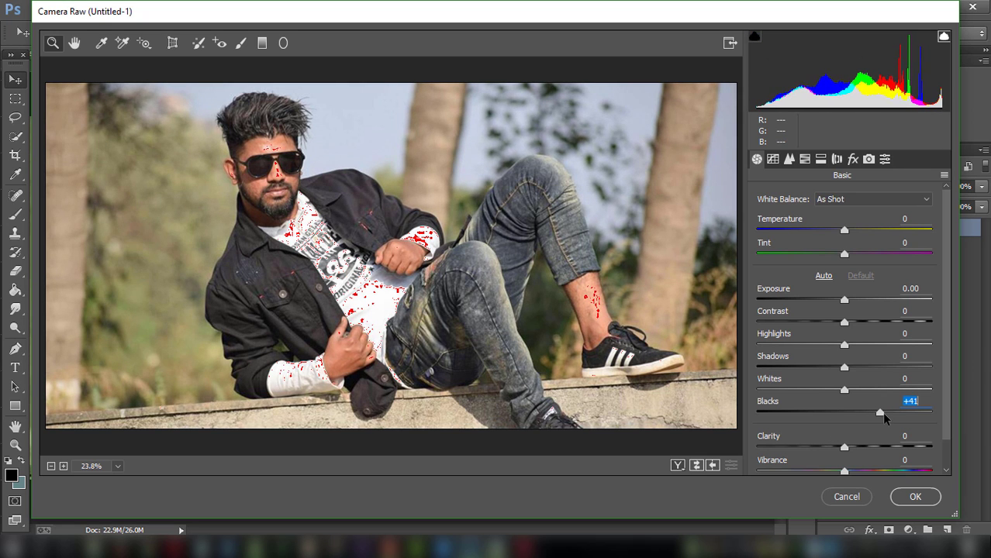
mouse_move(845, 390)
mouse_down()
mouse_move(894, 394)
mouse_move(806, 394)
mouse_move(853, 392)
mouse_move(879, 366)
mouse_move(771, 344)
mouse_up()
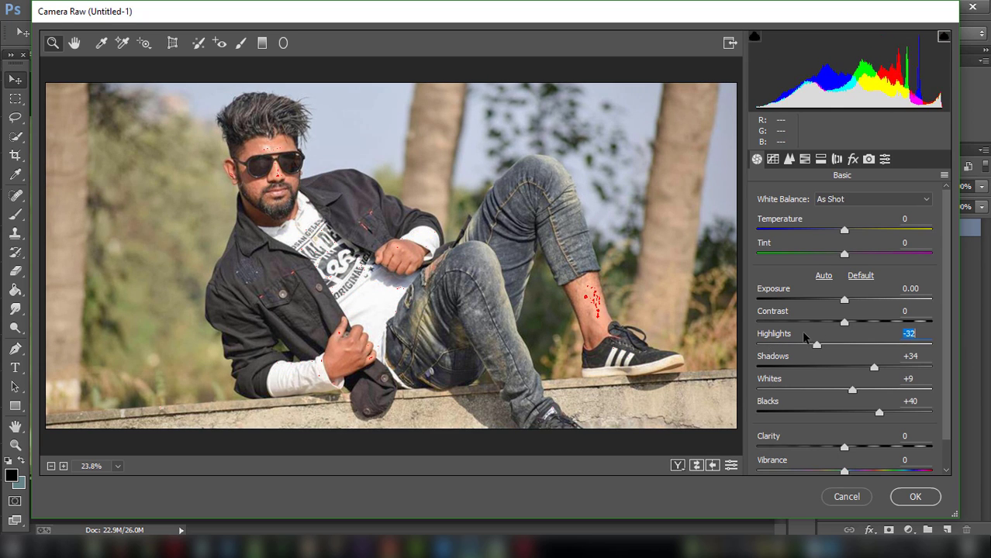
key(Down)
key(Down)
key(Down)
drag(782, 334, 832, 318)
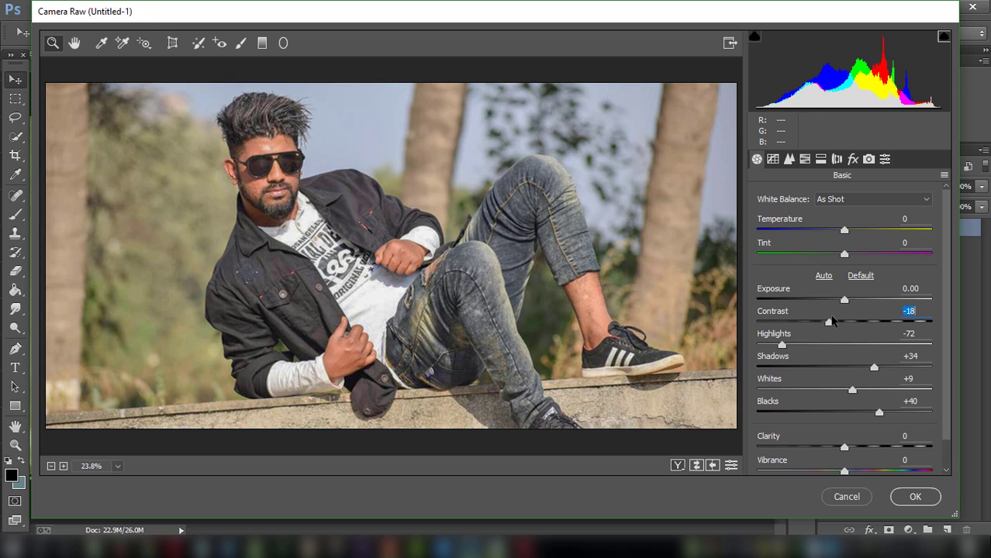
drag(832, 321, 851, 321)
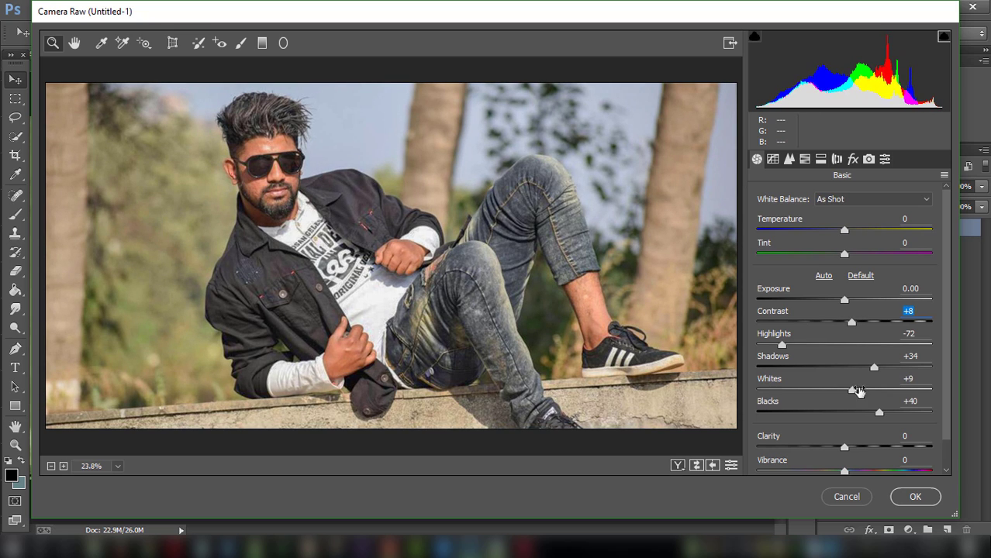
click(915, 497)
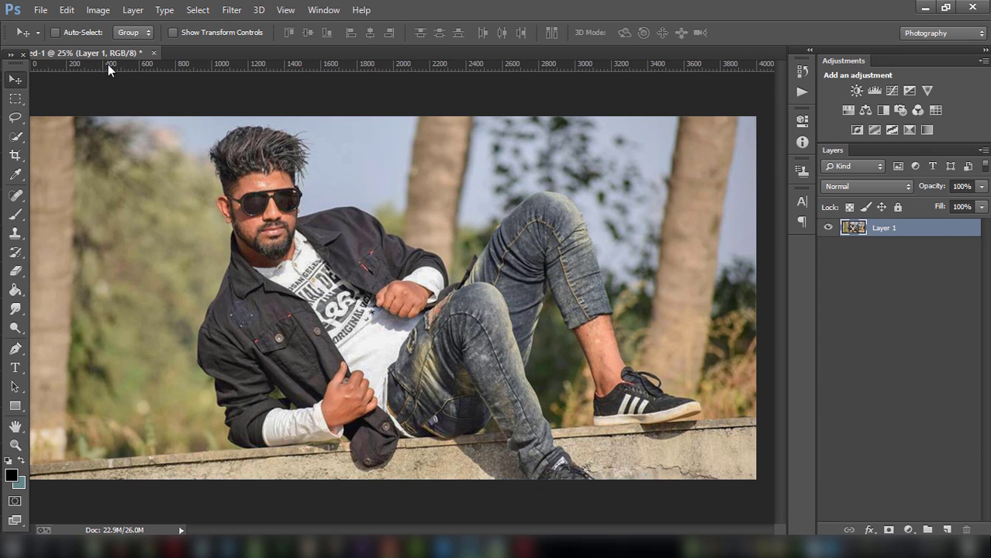
- Float the toolbox and quick-select the man's hair, face, jacket, legs and the wall
mouse_move(24, 57)
mouse_down()
mouse_move(10, 60)
mouse_move(1, 94)
mouse_up()
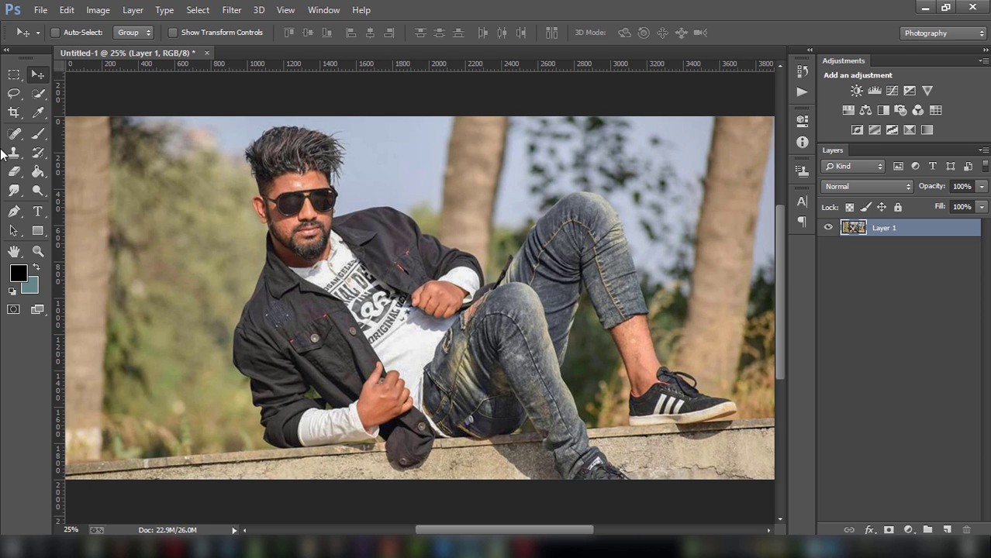
click(38, 93)
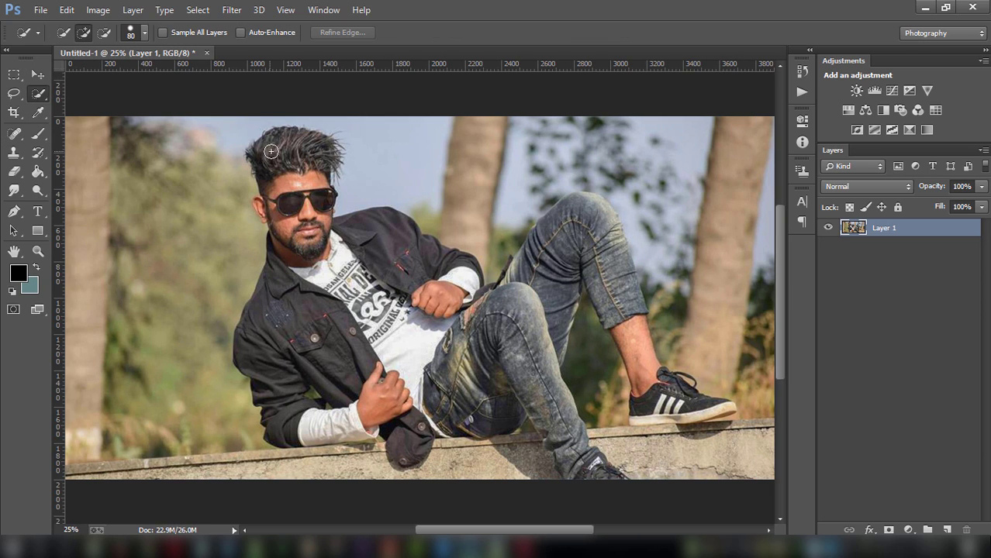
drag(270, 151, 304, 252)
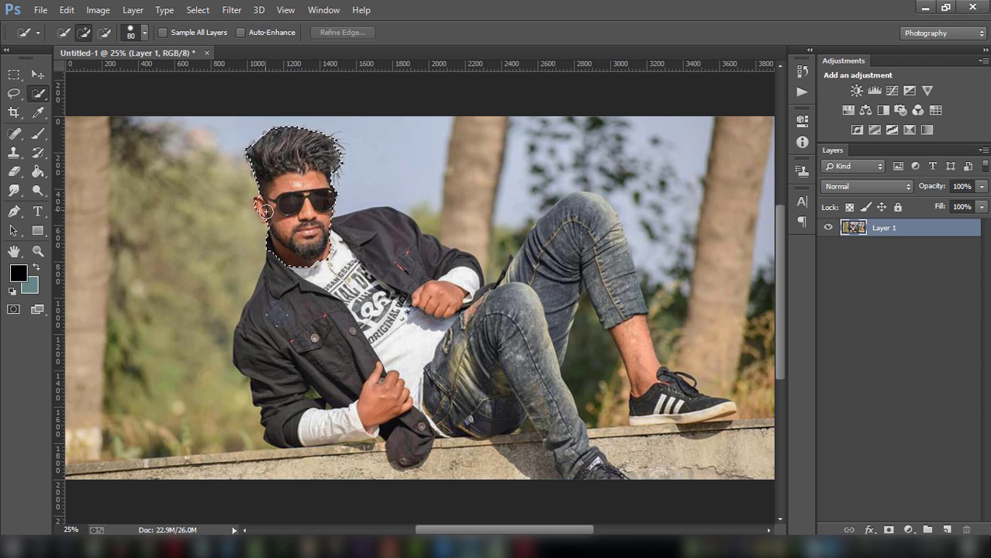
mouse_move(265, 211)
mouse_down()
mouse_move(302, 329)
mouse_move(189, 474)
mouse_move(74, 473)
mouse_up()
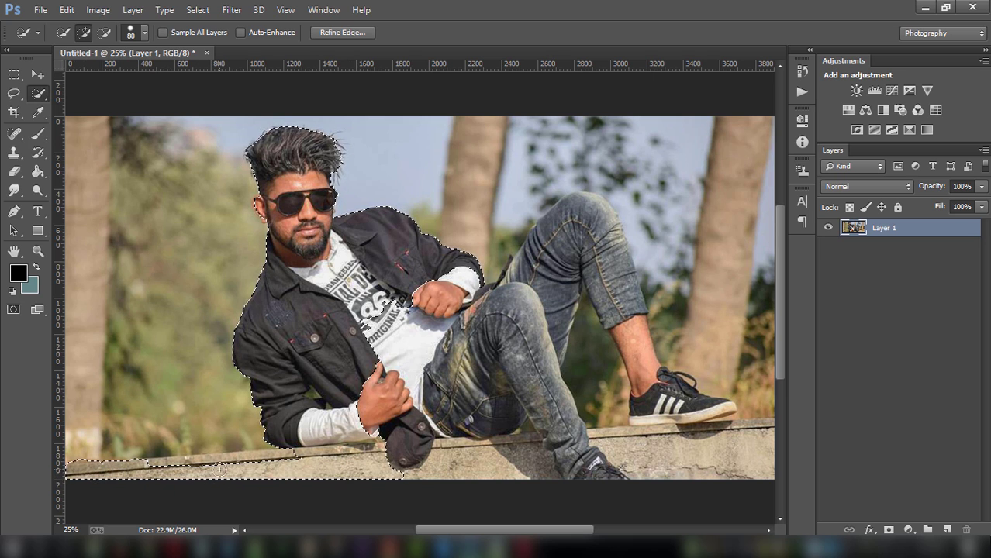
drag(219, 470, 595, 210)
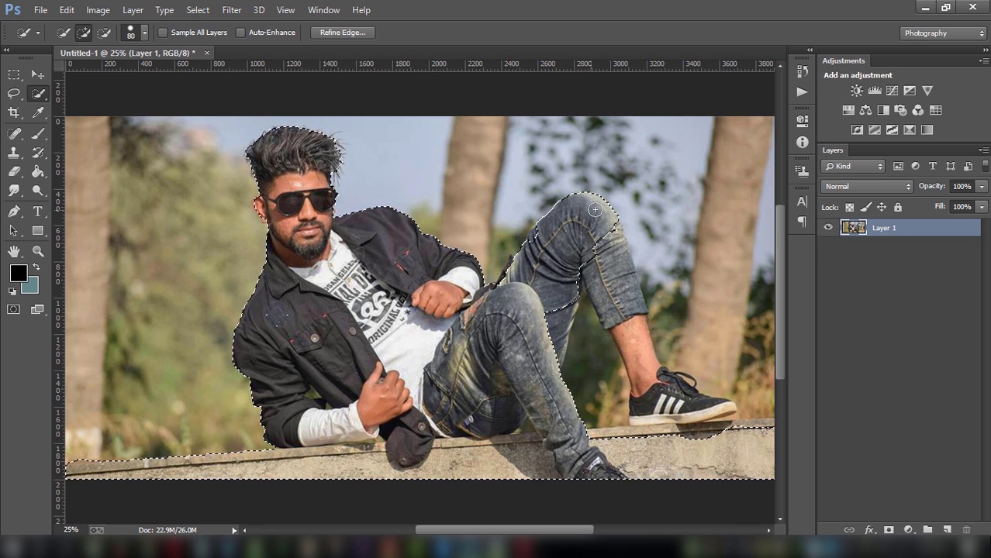
- Subtract the background between the legs with a 40 px brush and mask out the background
scroll(364, 232, up, 1)
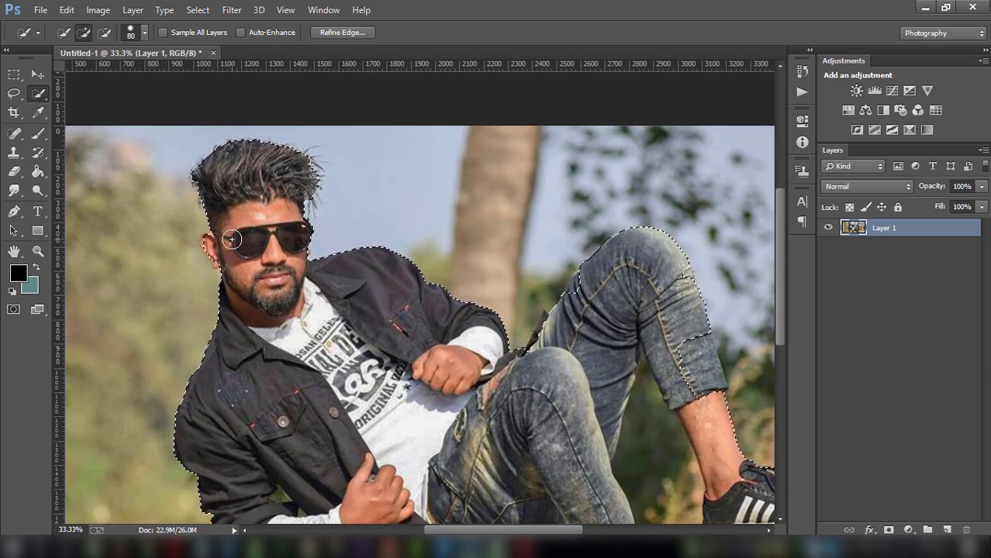
key(bracketleft)
key(bracketleft)
key(bracketleft)
scroll(616, 384, down, 3)
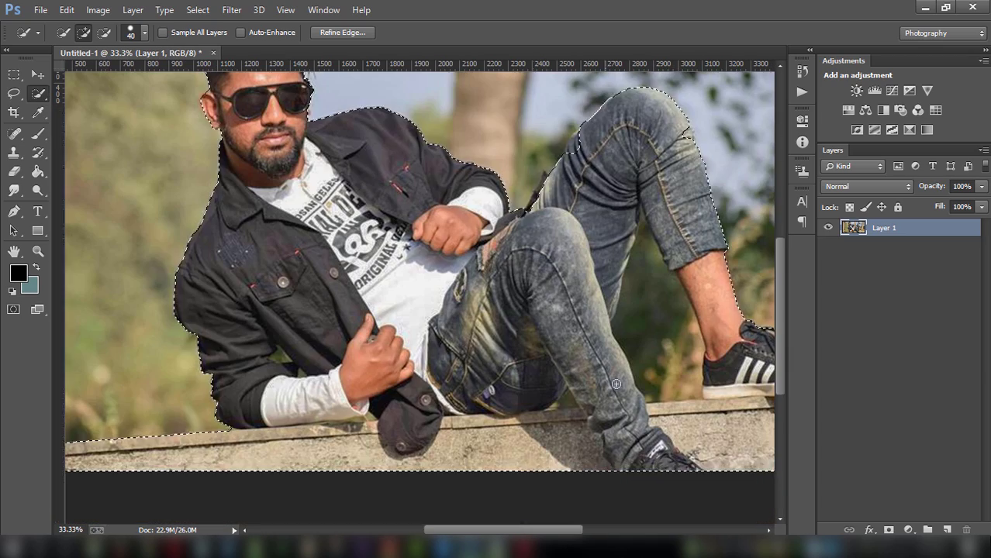
scroll(543, 325, right, 3)
key(alt)
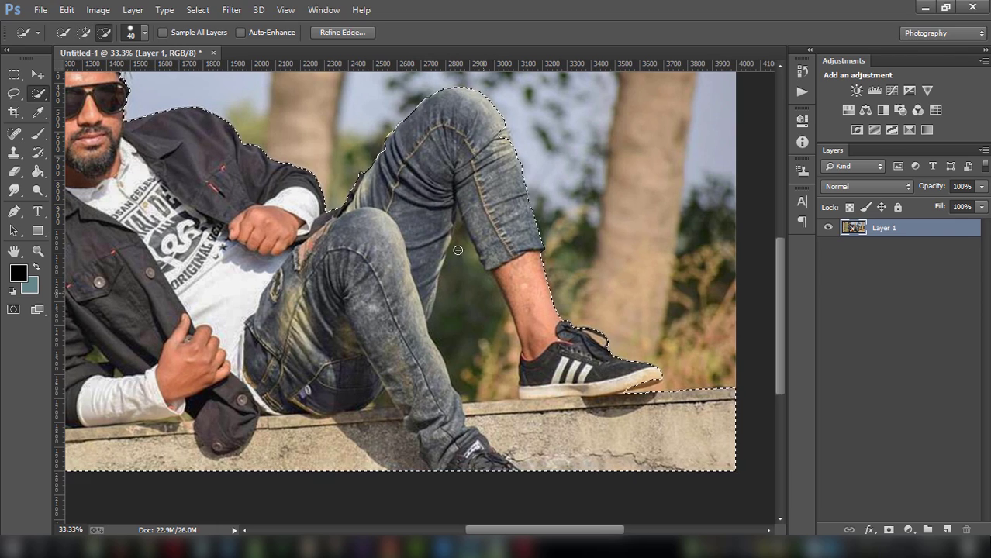
drag(457, 250, 513, 377)
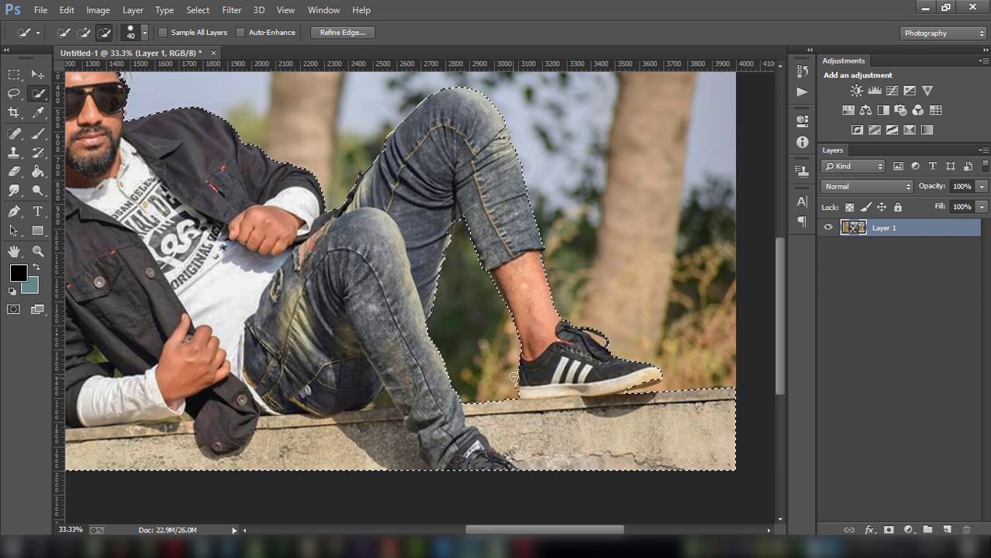
scroll(447, 227, up, 3)
scroll(448, 227, left, 3)
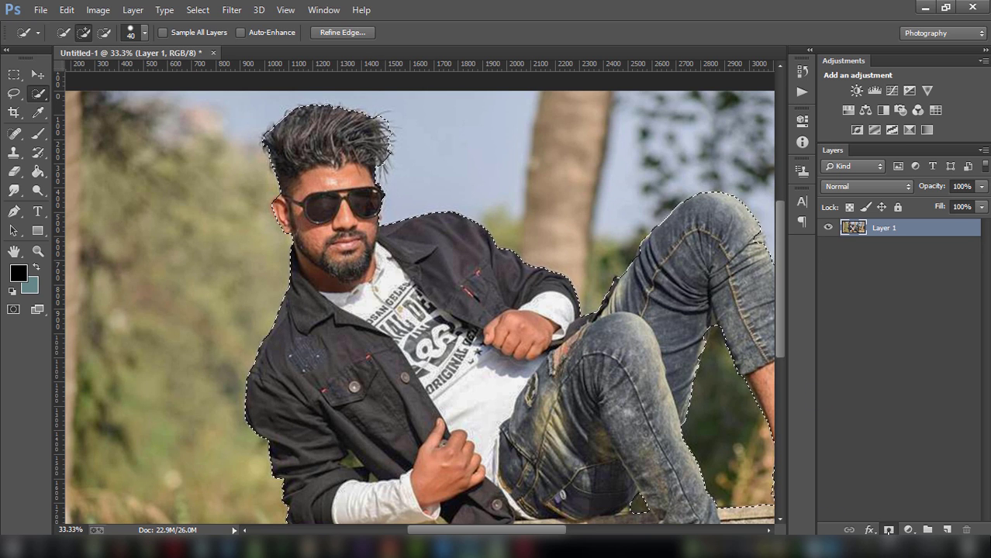
click(889, 531)
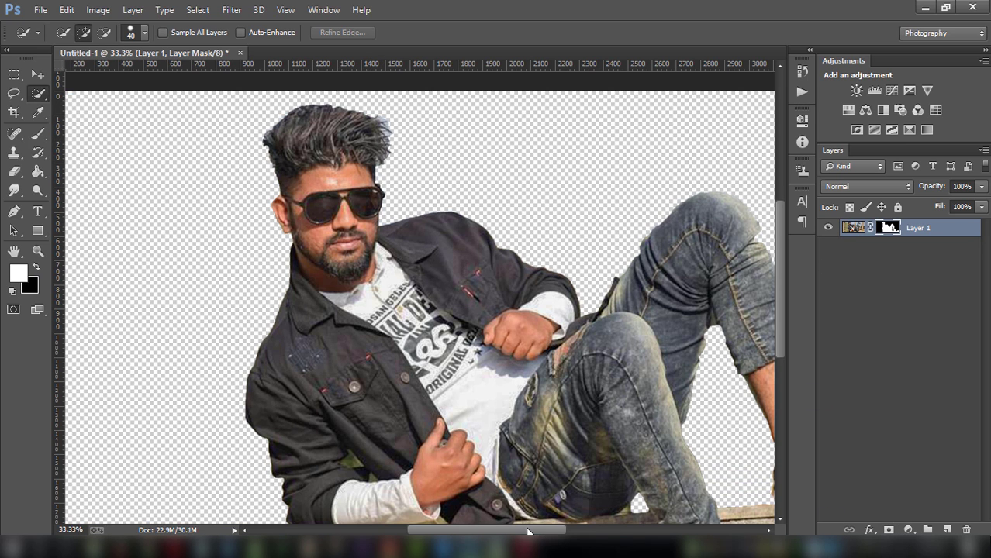
- Undo the layer mask and re-create it from the selection
drag(527, 531, 534, 530)
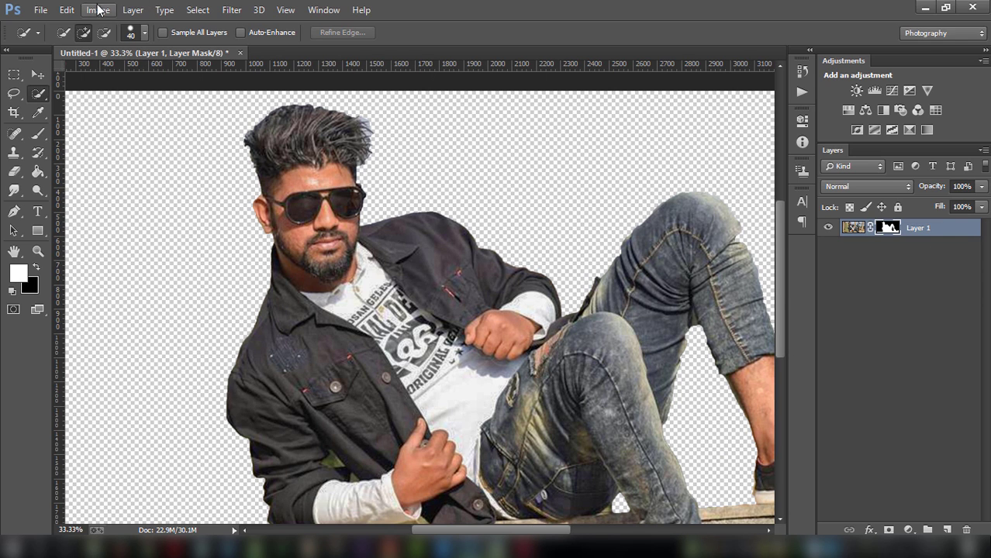
click(67, 9)
click(116, 24)
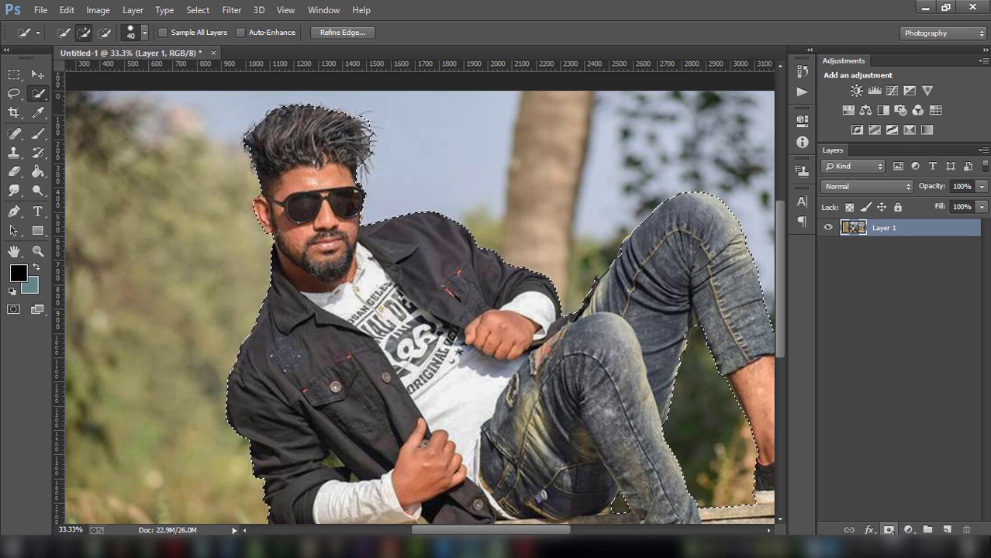
click(889, 529)
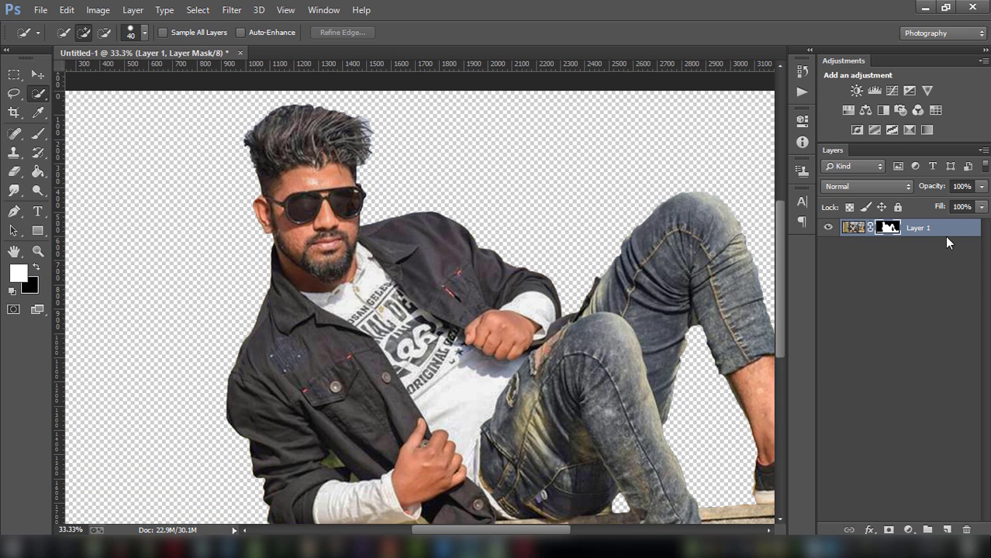
- Refine the mask along the top of the hair with edge Contrast 25
right_click(892, 231)
click(872, 350)
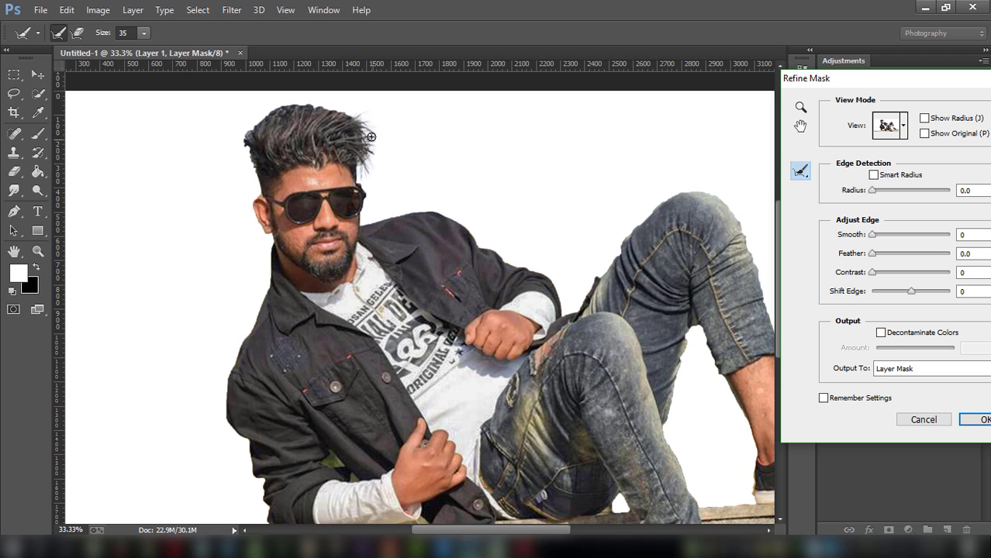
drag(873, 273, 881, 276)
drag(796, 83, 832, 85)
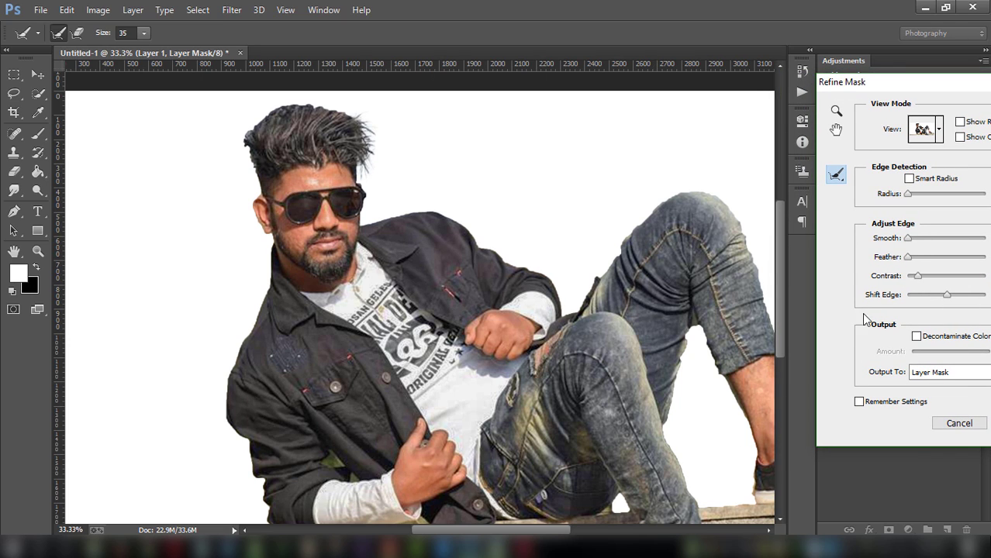
drag(871, 87, 739, 88)
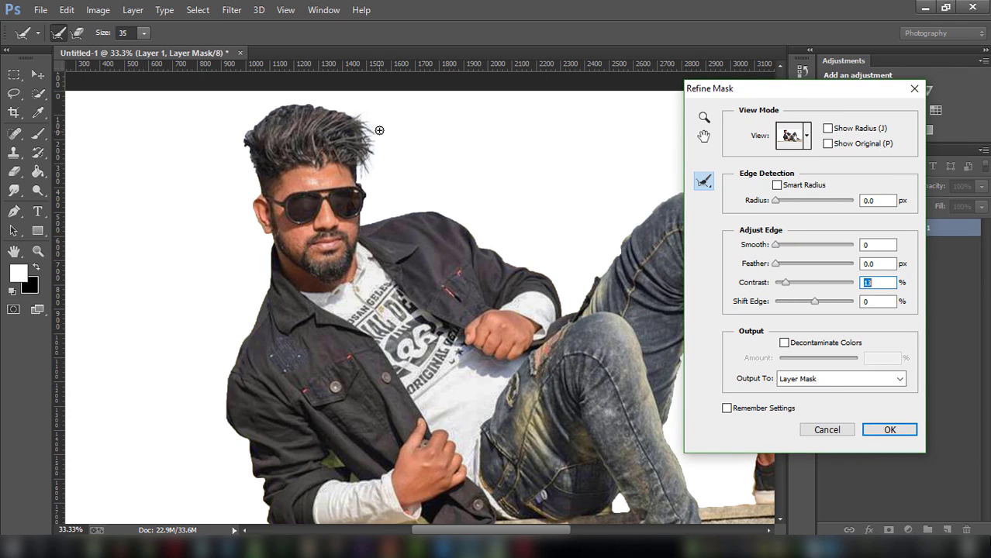
mouse_move(379, 130)
mouse_down()
mouse_move(366, 174)
mouse_move(388, 168)
mouse_up()
mouse_move(360, 116)
mouse_down()
mouse_move(379, 110)
mouse_move(365, 126)
mouse_up()
drag(789, 284, 793, 285)
click(877, 431)
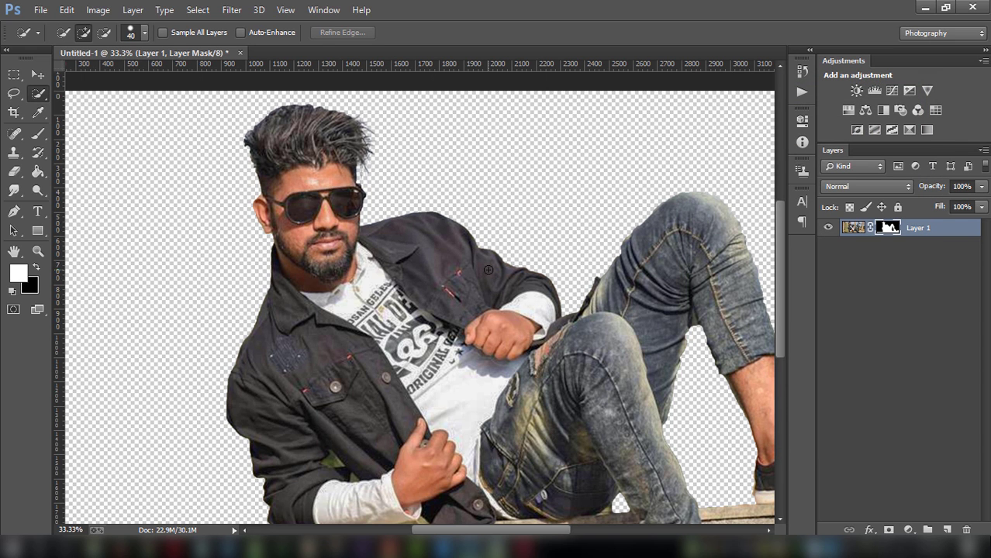
- Pen-path the gap by the sleeve, make it a selection and paint it into the mask
key(ctrl+minus)
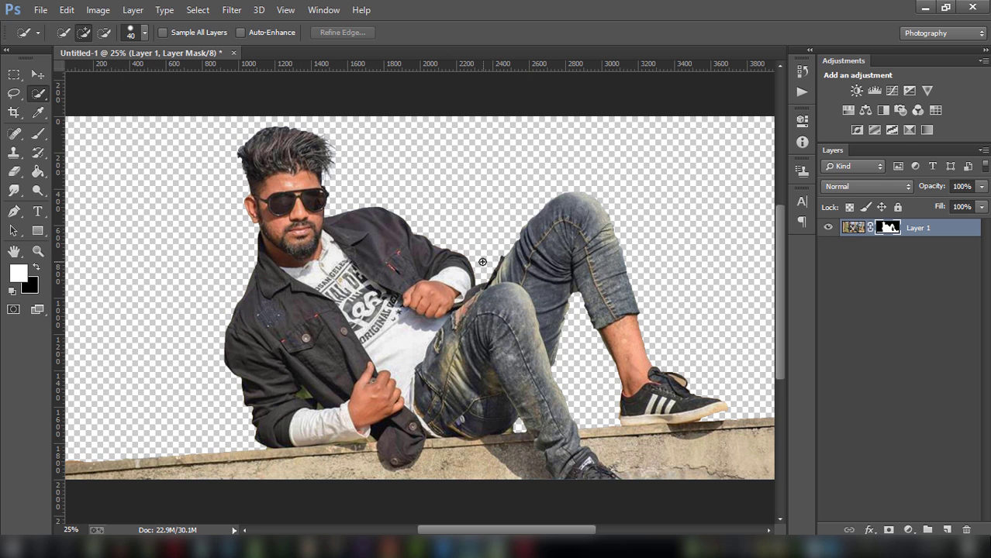
key(ctrl+plus)
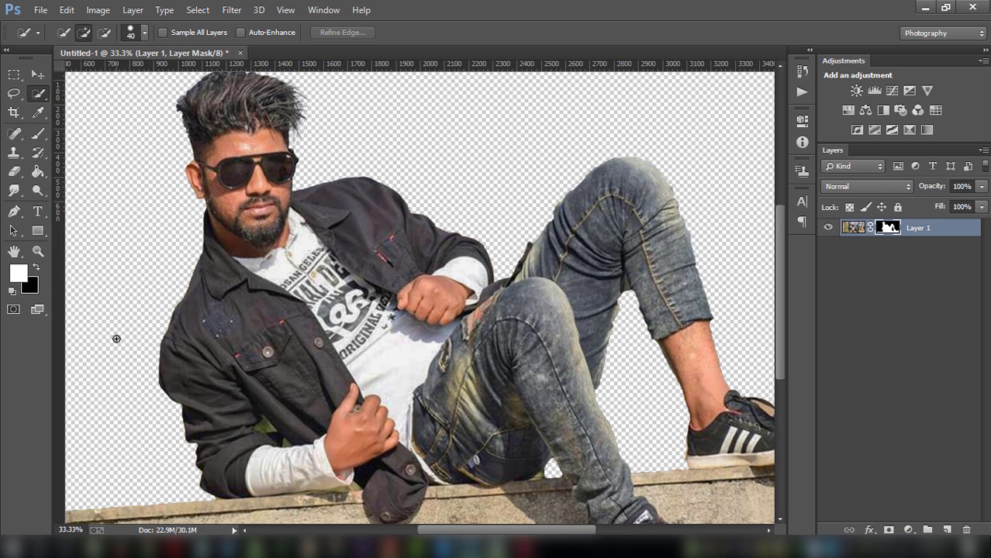
scroll(148, 285, down, 1)
click(14, 211)
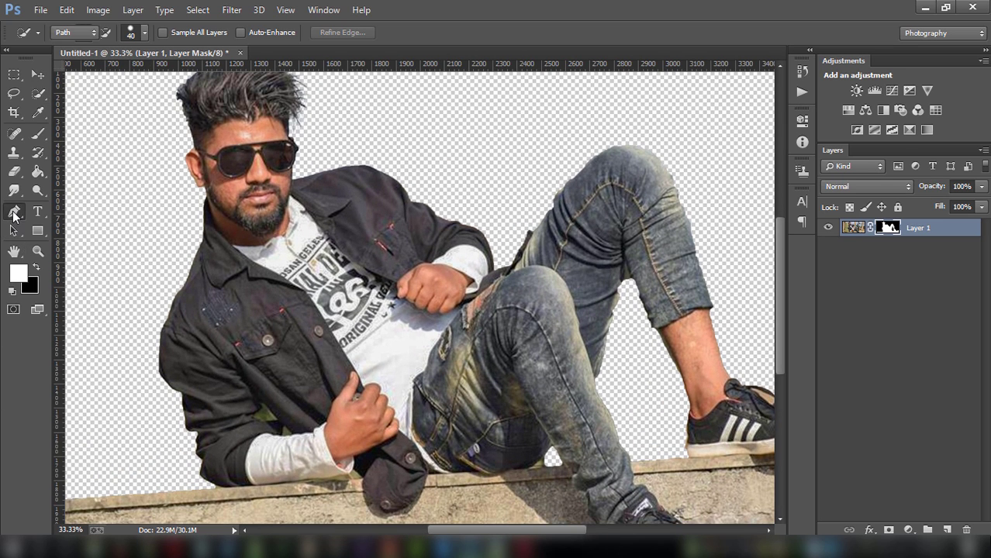
click(265, 428)
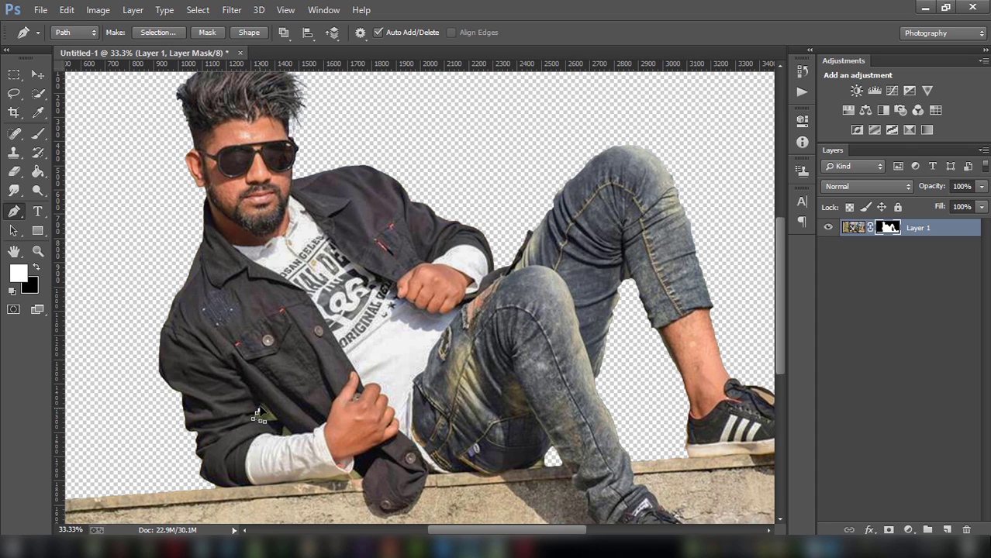
click(276, 421)
right_click(267, 425)
click(334, 132)
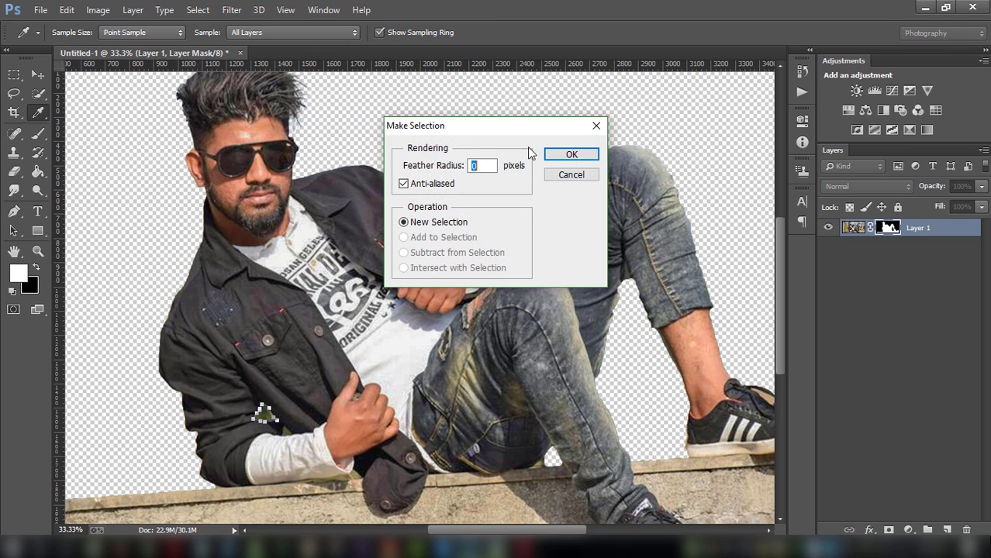
click(572, 154)
click(37, 267)
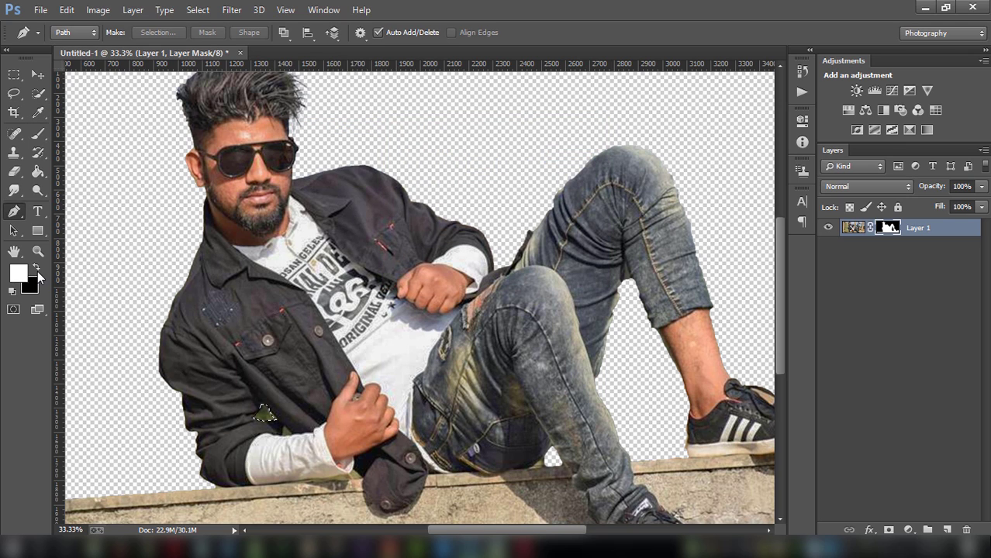
click(38, 134)
drag(262, 412, 272, 431)
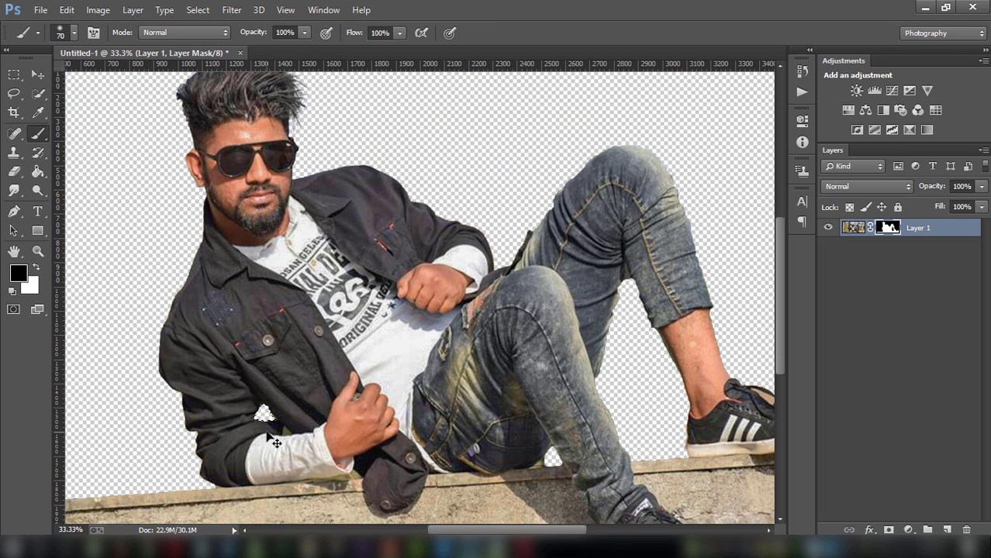
- Pen-path the small gap near the hand, select it and fill it on the mask
click(14, 211)
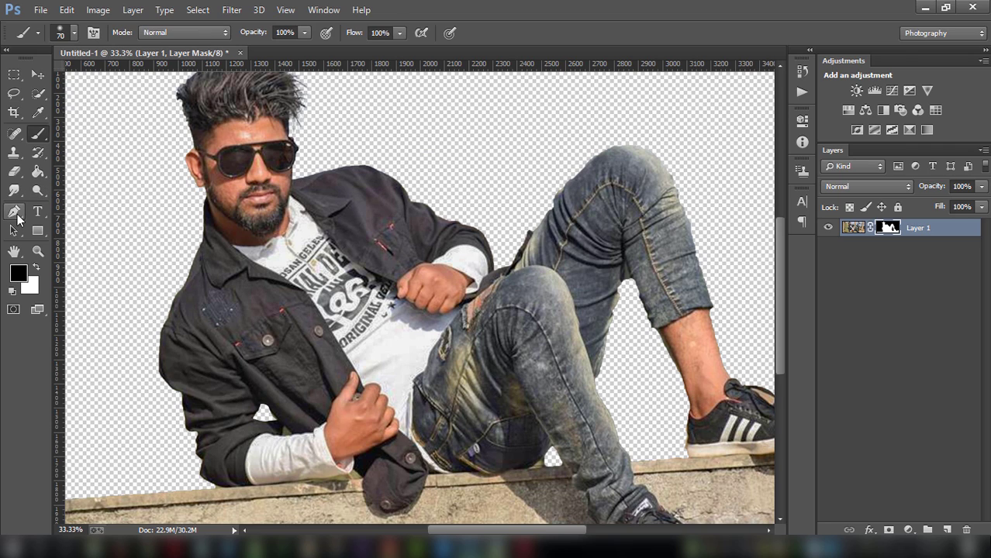
click(282, 429)
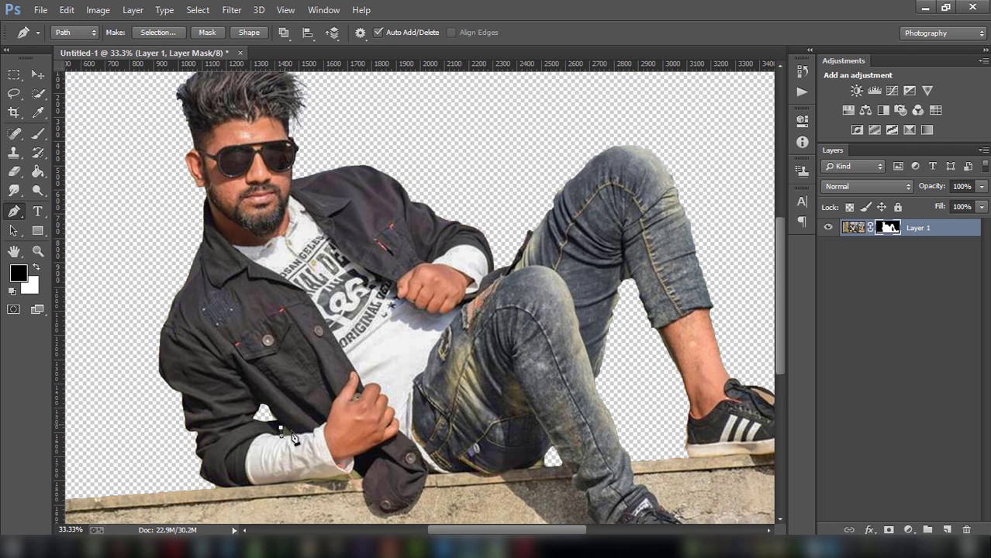
right_click(285, 433)
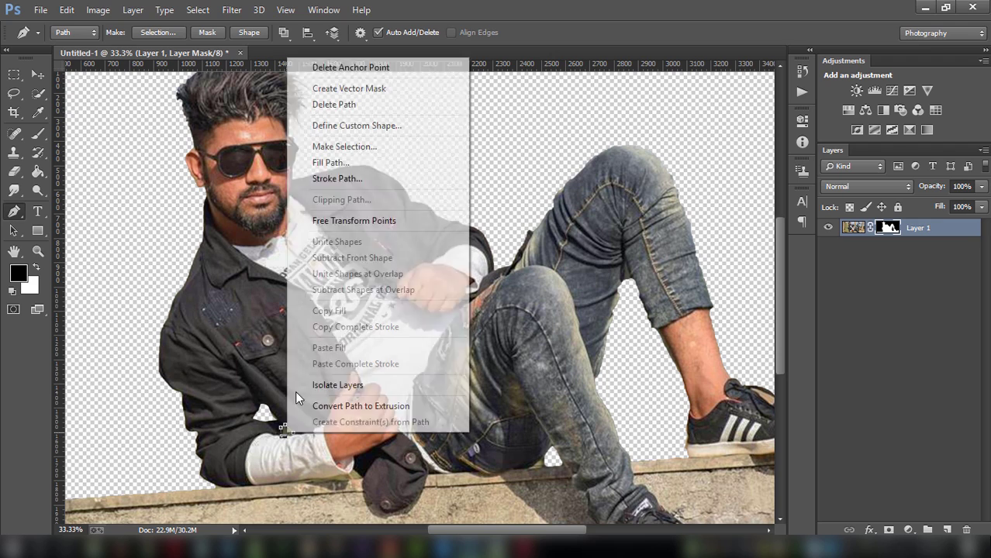
click(396, 144)
click(547, 156)
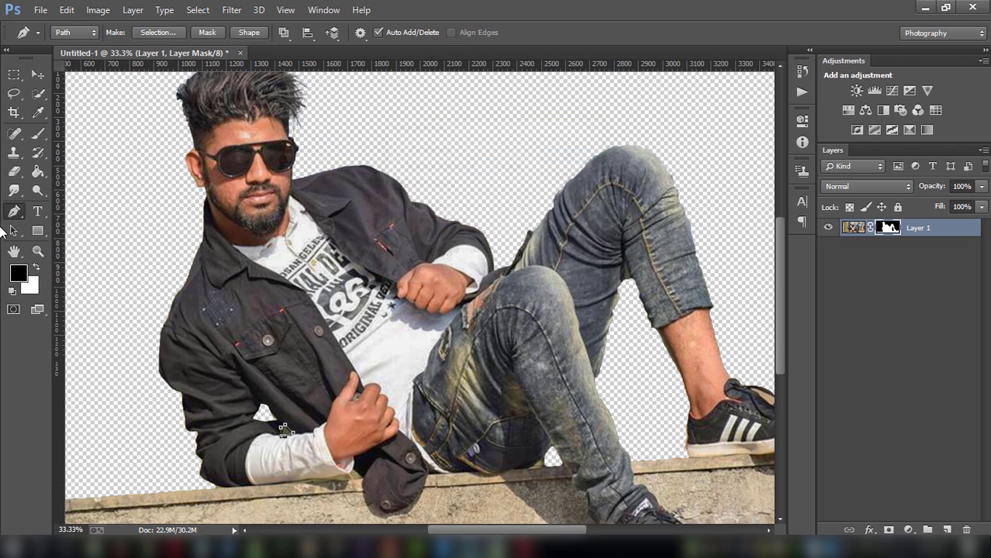
key(b)
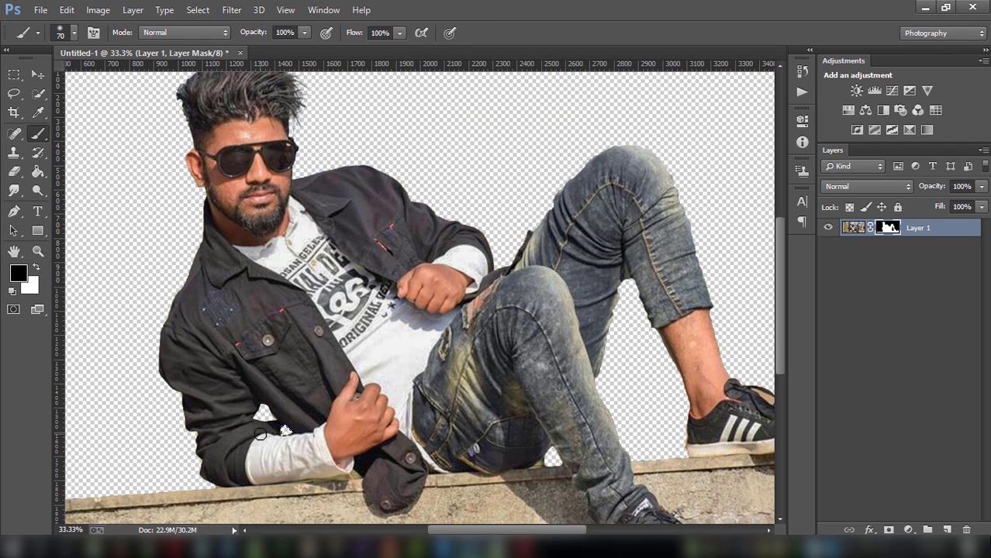
key(ctrl+BackSpace)
- Pen-path the gap below the jeans, select it and paint it into the mask
click(17, 213)
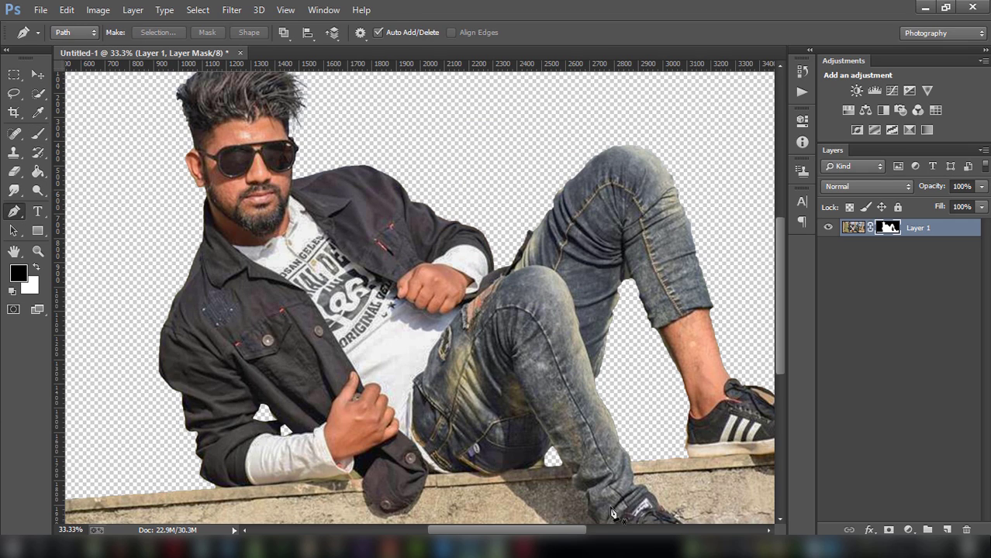
click(543, 463)
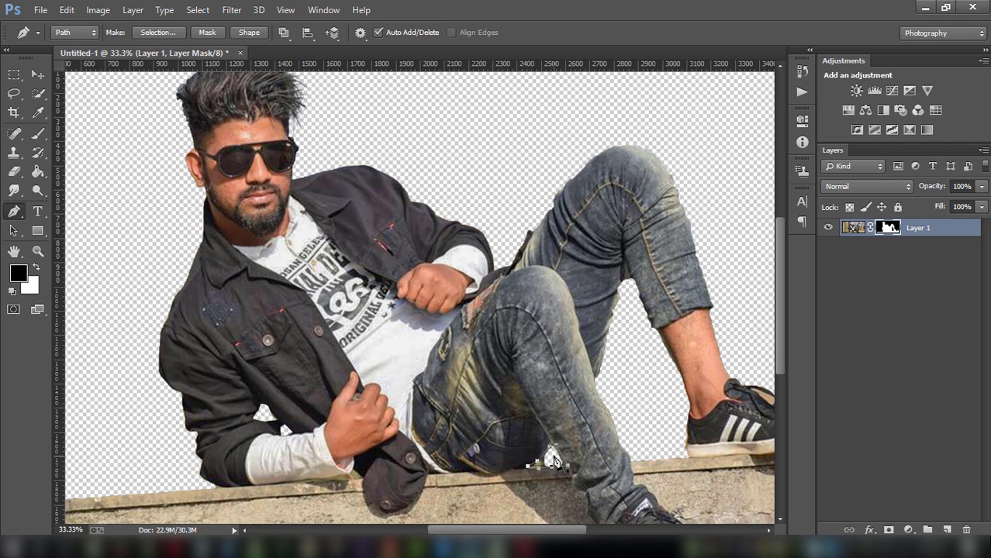
right_click(553, 461)
click(612, 166)
key(Return)
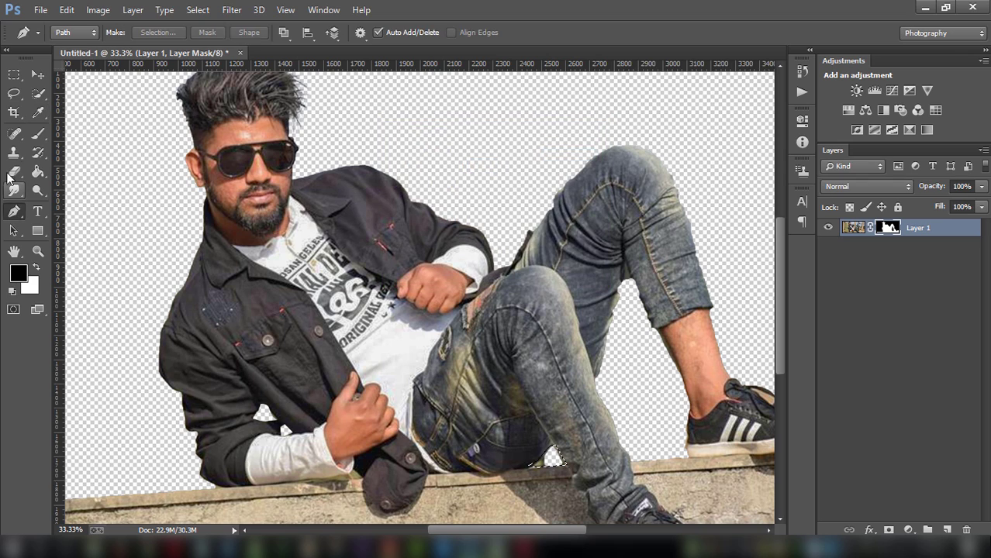
click(38, 134)
drag(559, 454, 527, 471)
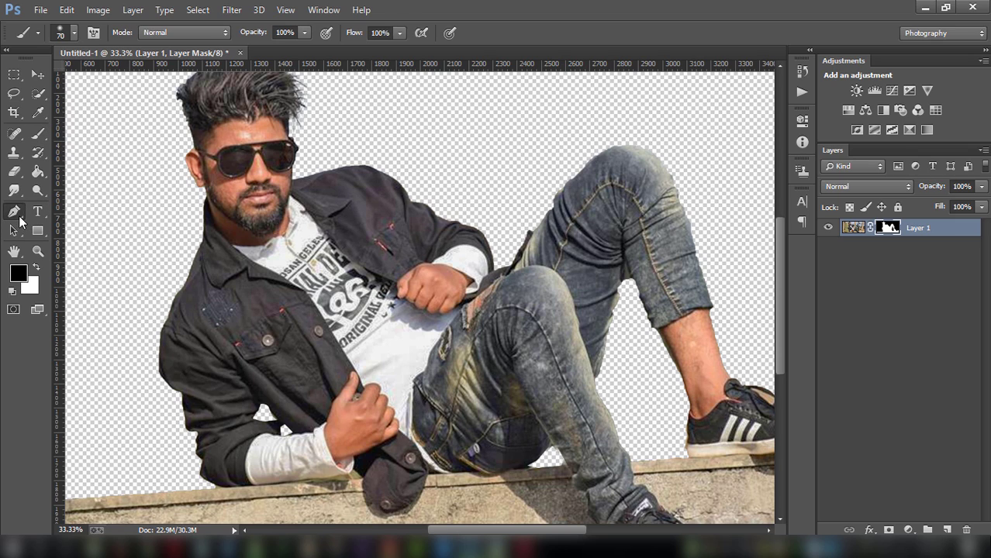
- Draw a closed pen path around the gap between the legs
click(14, 211)
click(682, 379)
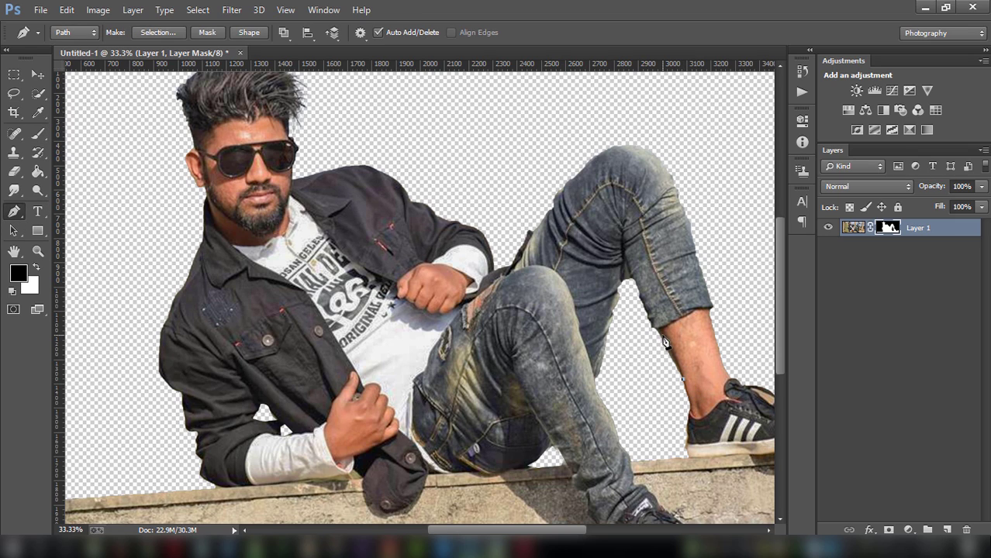
click(651, 325)
click(624, 275)
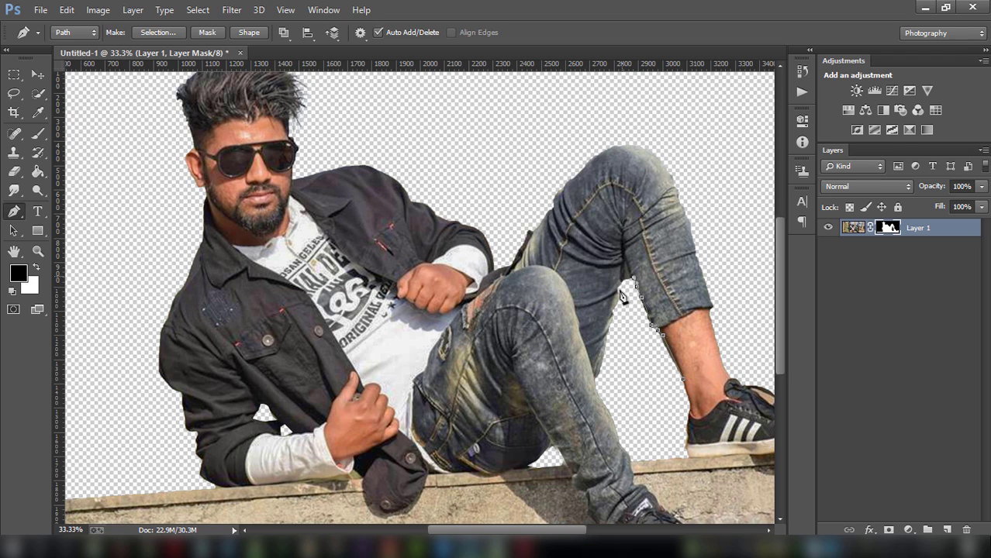
click(604, 358)
drag(598, 378, 650, 404)
click(685, 382)
- Turn the leg-gap path into a selection, paint it into the mask and deselect
right_click(657, 392)
click(698, 93)
click(555, 154)
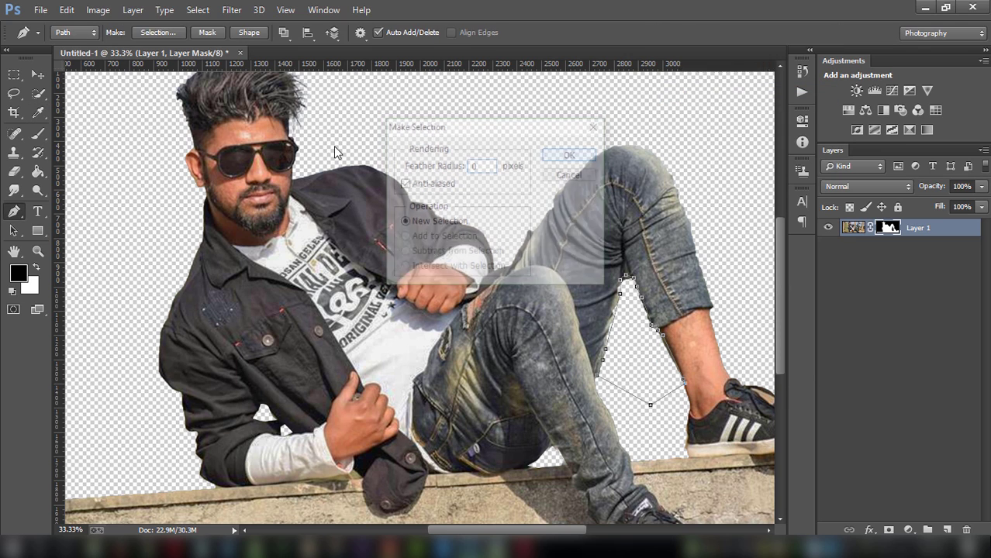
click(38, 134)
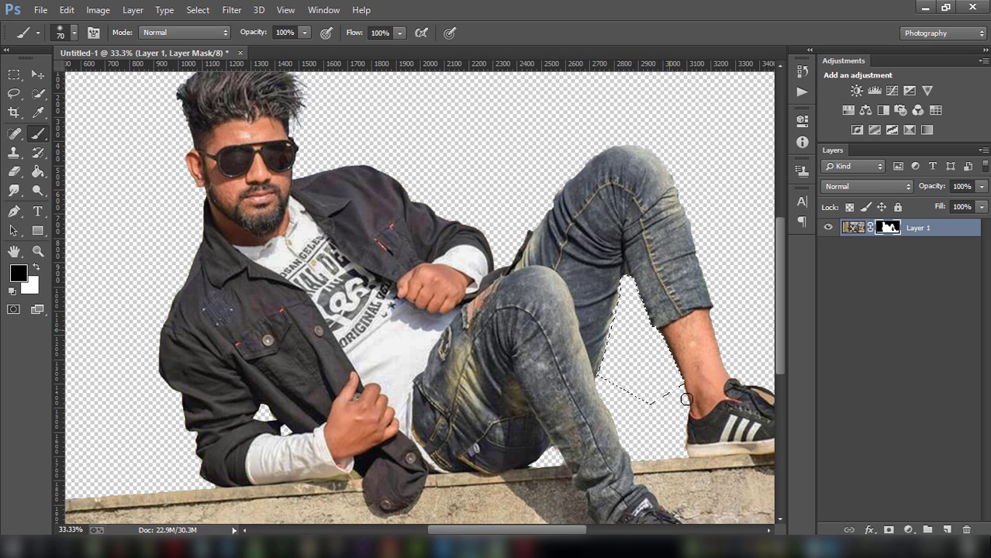
key(ctrl+d)
key(ctrl+minus)
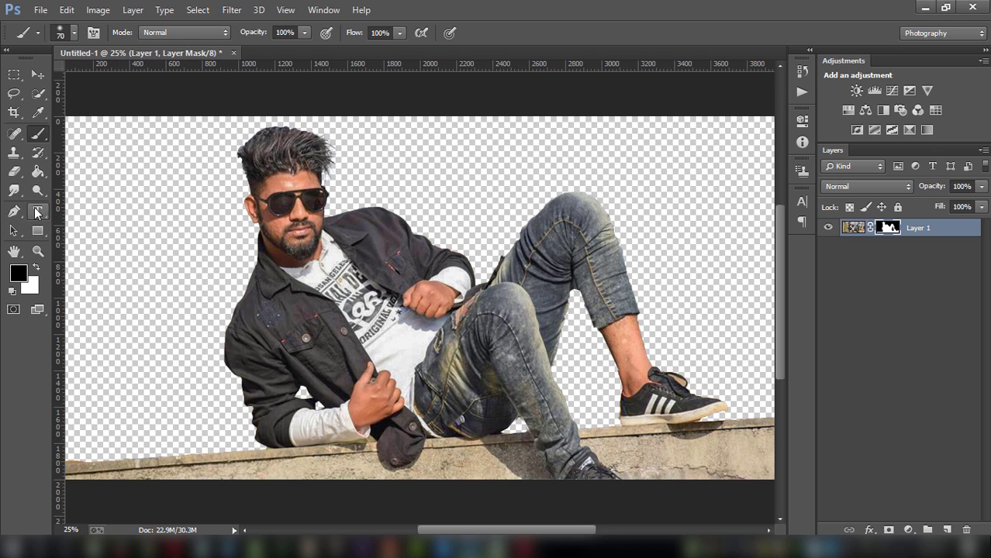
- Pen-path the area by the shoe, convert it to a selection and mask it out
click(14, 211)
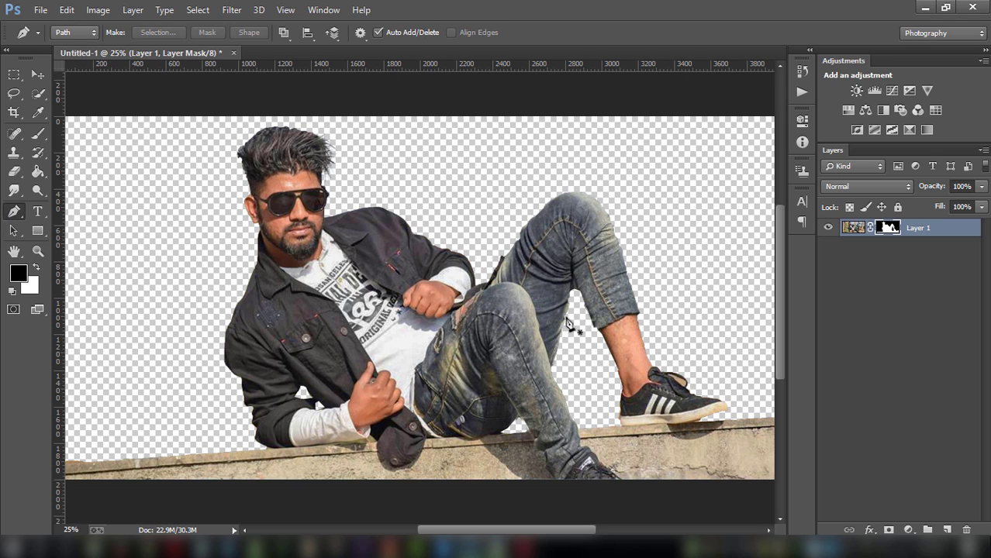
click(679, 388)
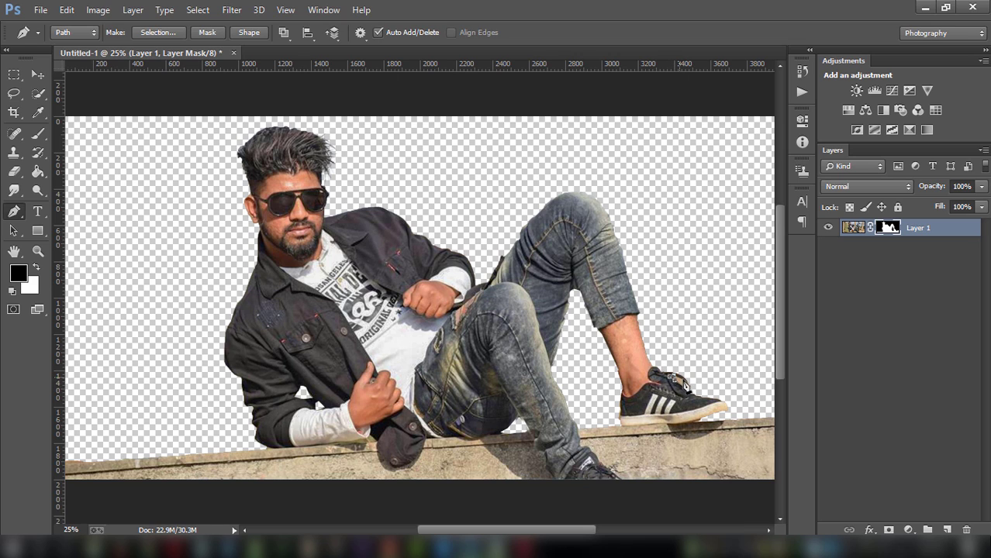
right_click(685, 394)
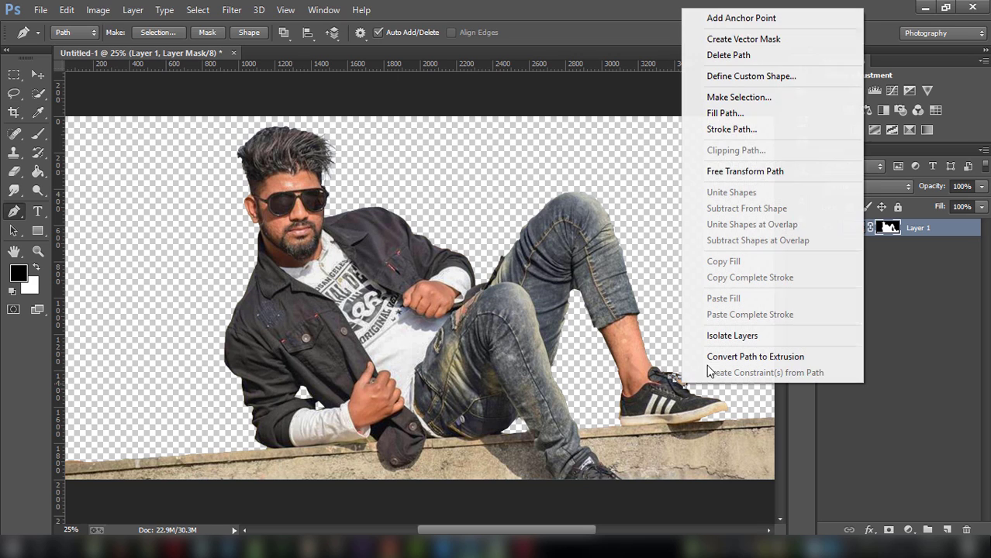
click(772, 96)
click(571, 155)
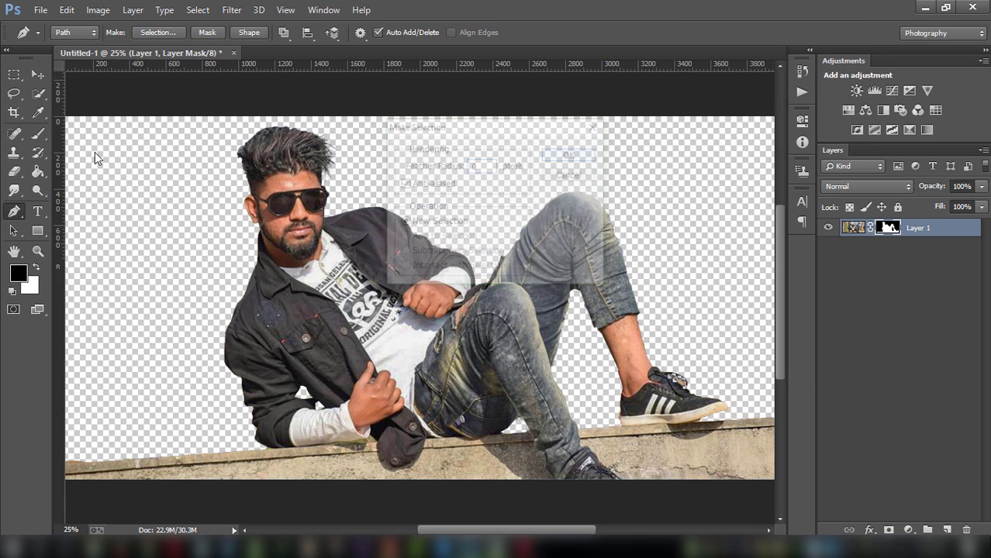
key(b)
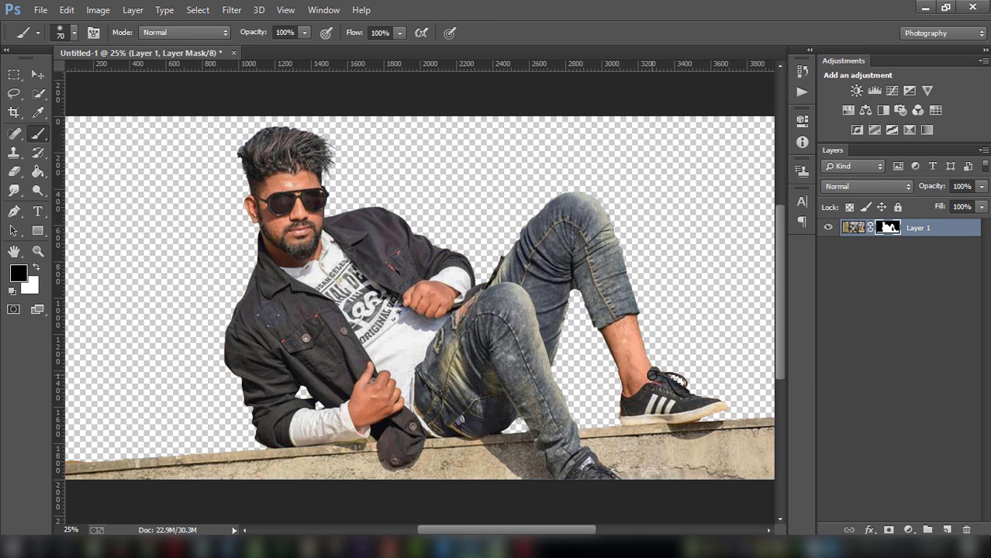
key(ctrl+minus)
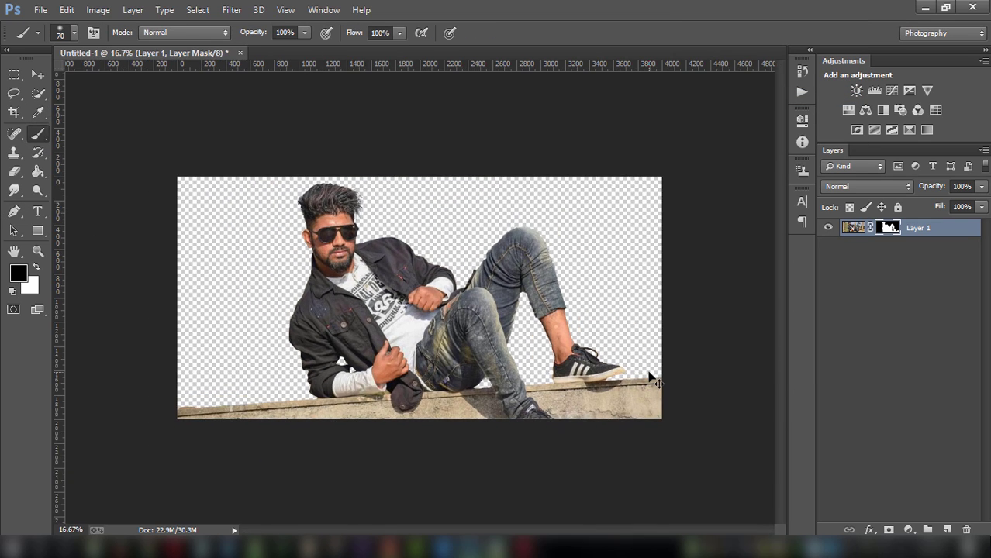
key(ctrl+plus)
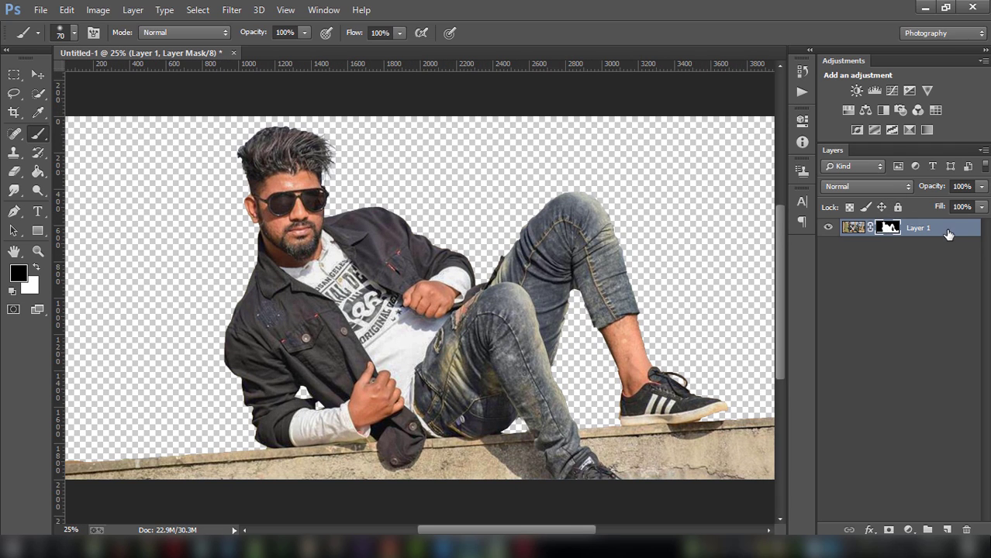
- Duplicate Layer 1, apply the copy's mask permanently and move the copy below Layer 1
drag(948, 232, 948, 530)
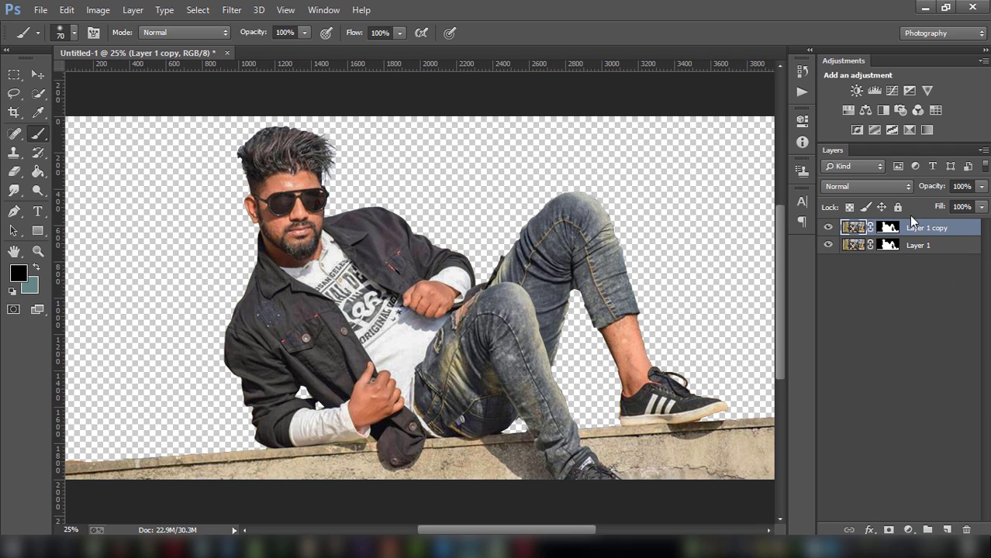
right_click(889, 228)
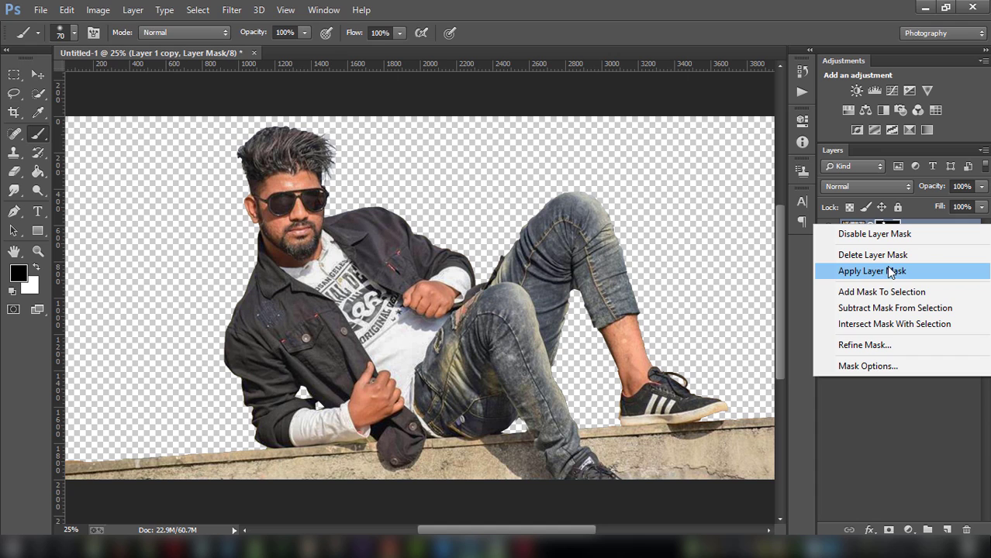
click(890, 271)
drag(915, 227, 915, 298)
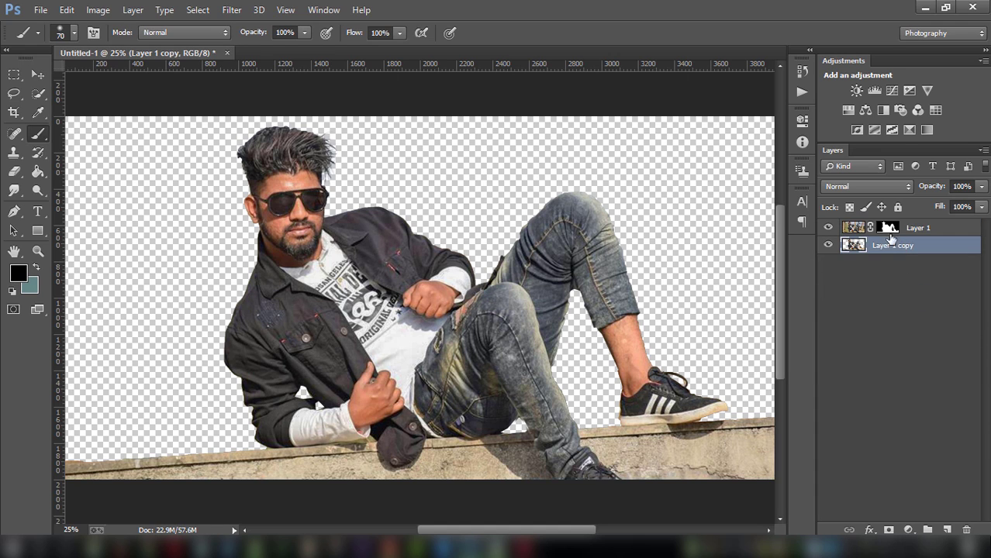
- Delete Layer 1's mask so it shows the full photo again
click(890, 229)
right_click(889, 229)
click(885, 250)
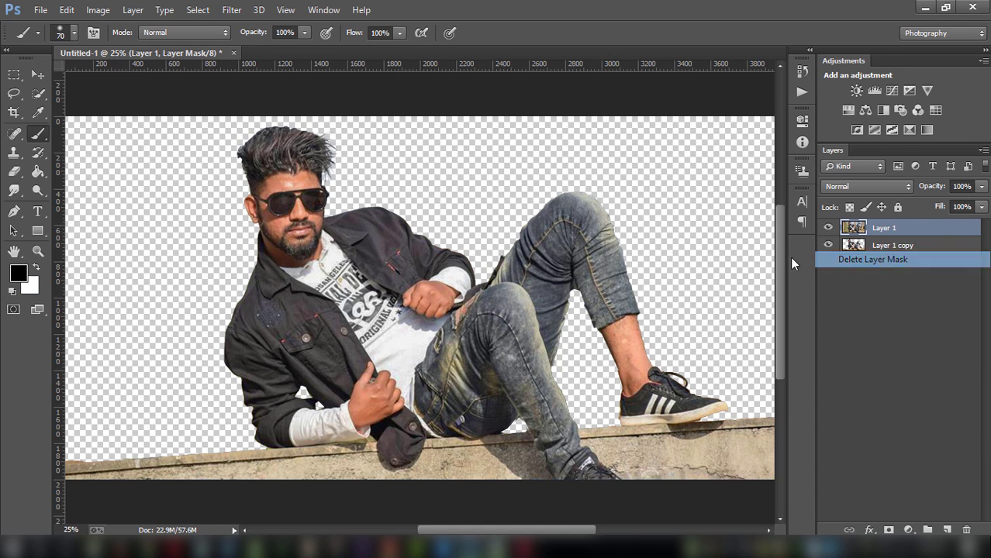
click(828, 227)
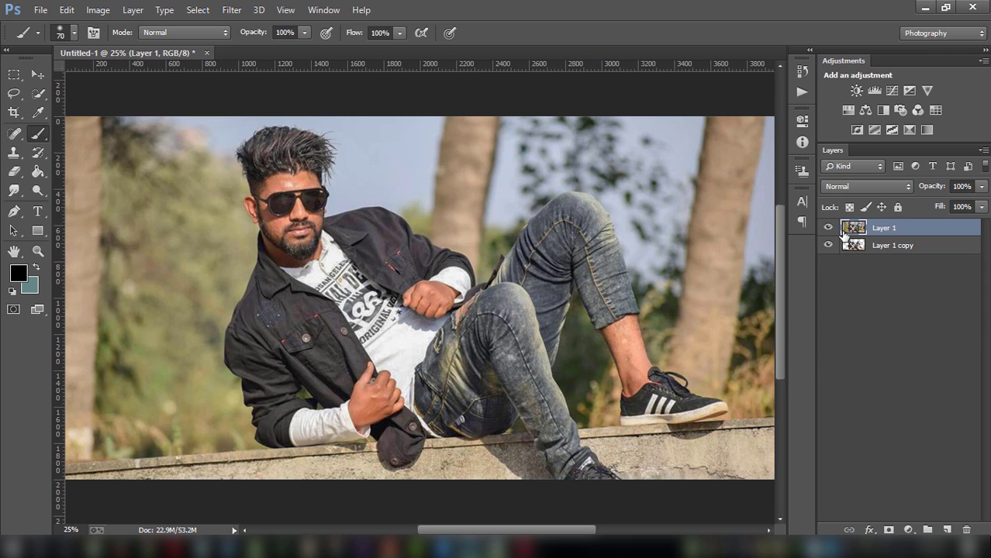
click(895, 245)
- In Camera Raw, raise Contrast to +29 and Clarity to +38 and boost saturation
click(232, 10)
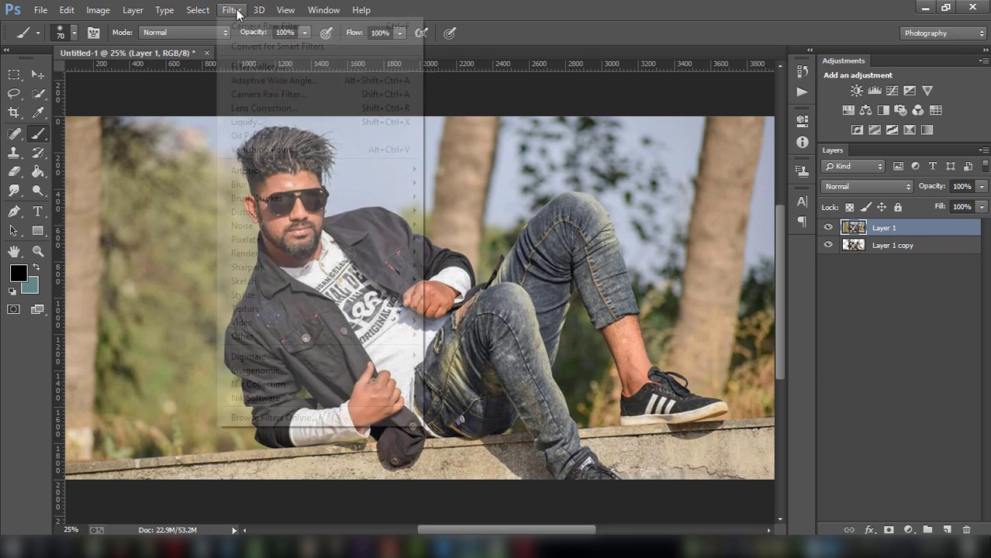
click(264, 95)
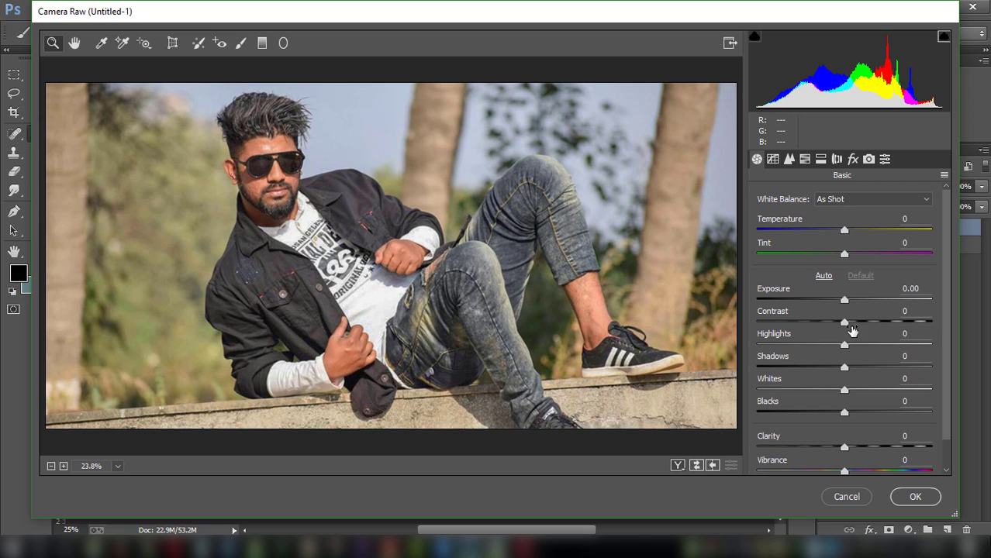
drag(844, 322, 854, 322)
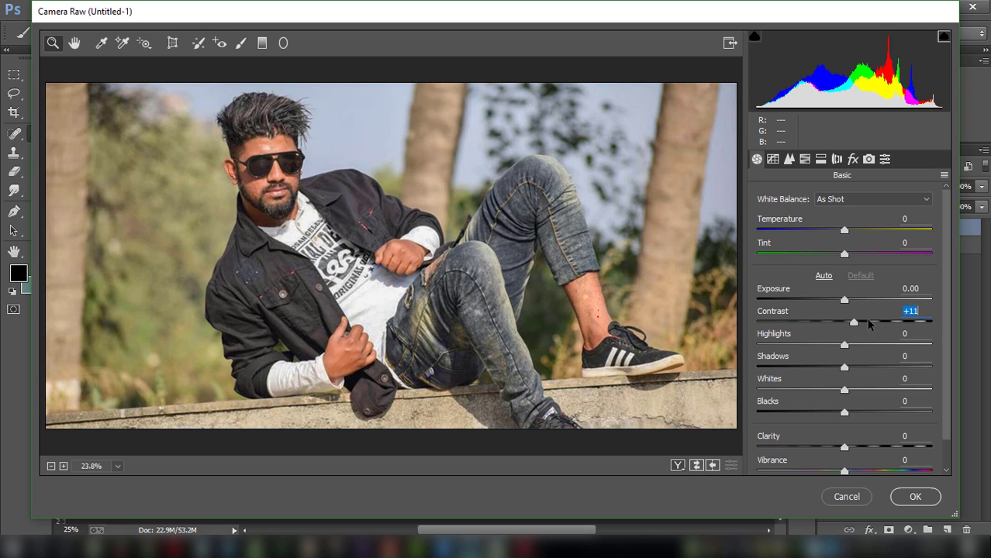
scroll(853, 325, down, 1)
drag(844, 415, 877, 417)
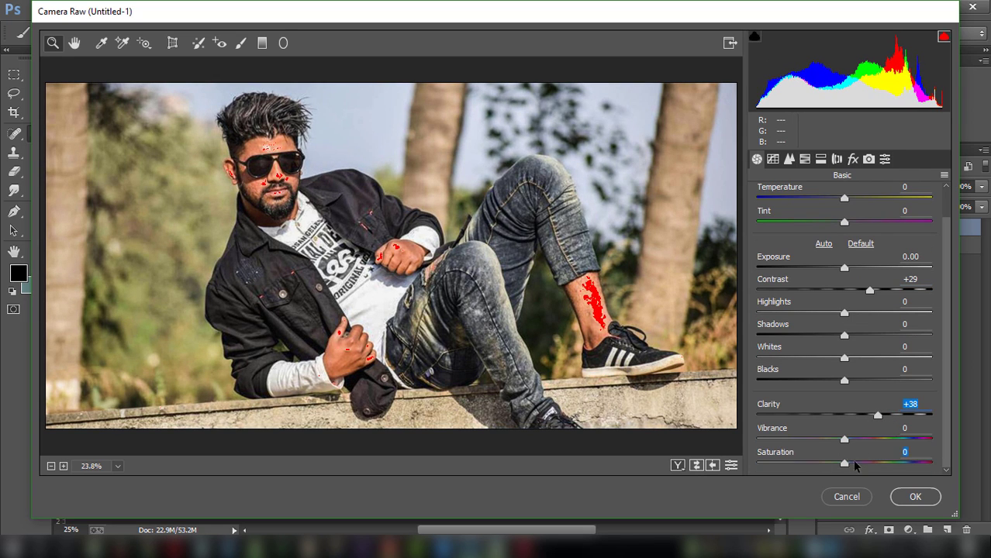
drag(856, 464, 861, 464)
- Shift the Yellows hue to -66 and Greens hue to -73, then apply the filter
click(789, 159)
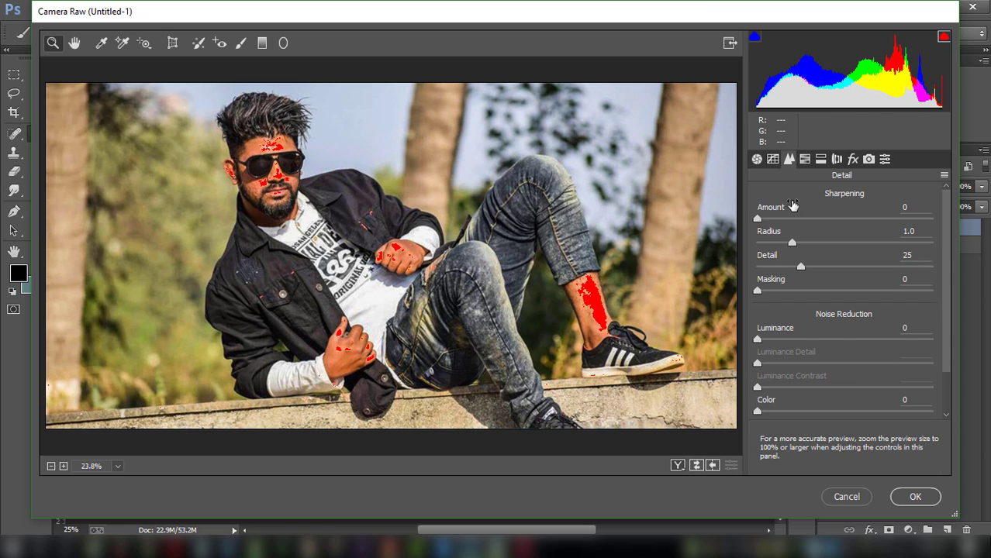
click(804, 159)
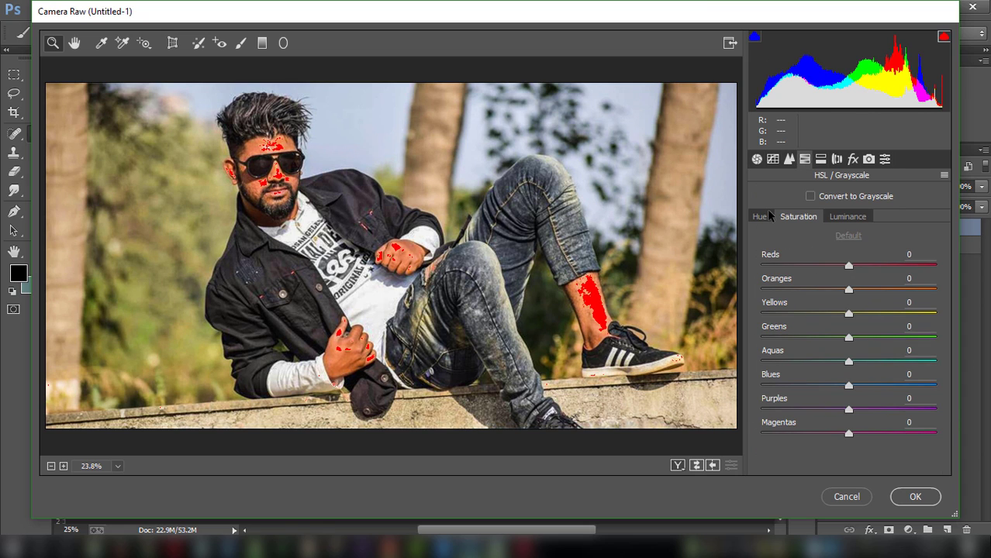
click(760, 217)
drag(848, 313, 801, 307)
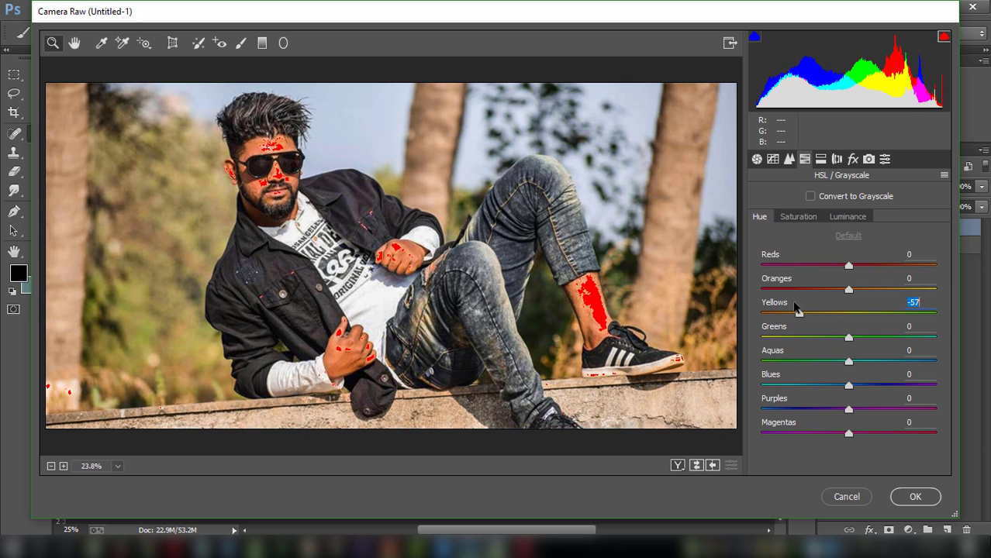
drag(848, 338, 784, 335)
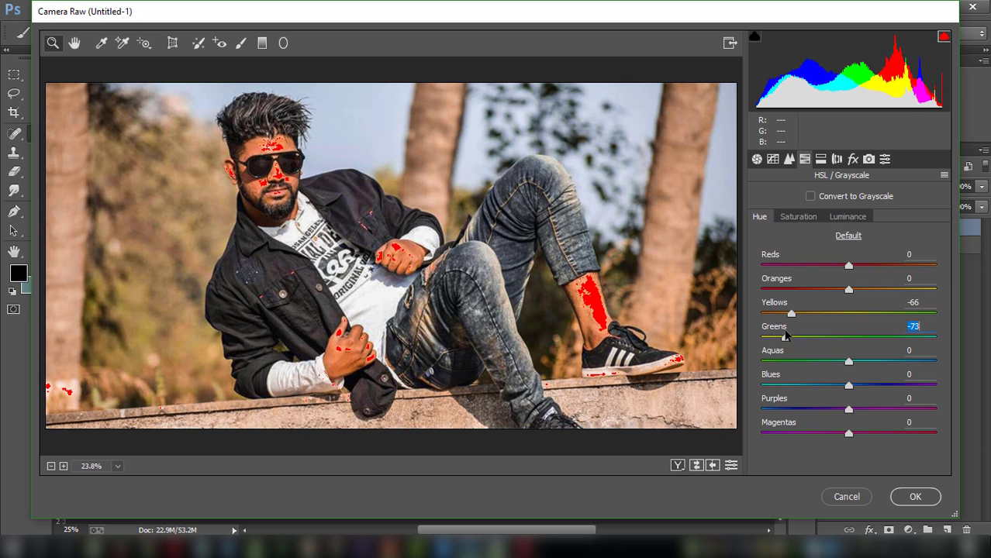
click(931, 500)
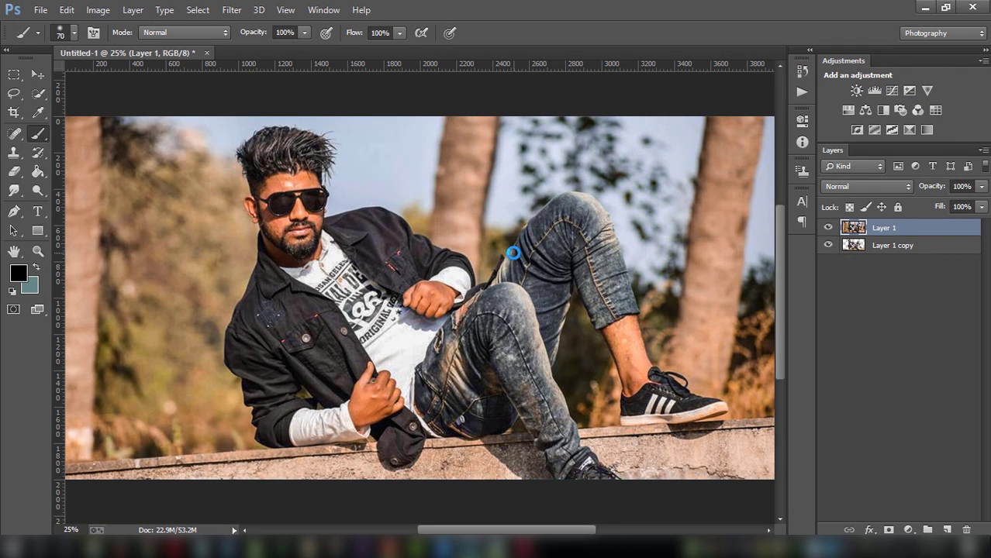
- Move Layer 1 below Layer 1 copy and apply a Tilt-Shift blur to it
drag(882, 233, 883, 277)
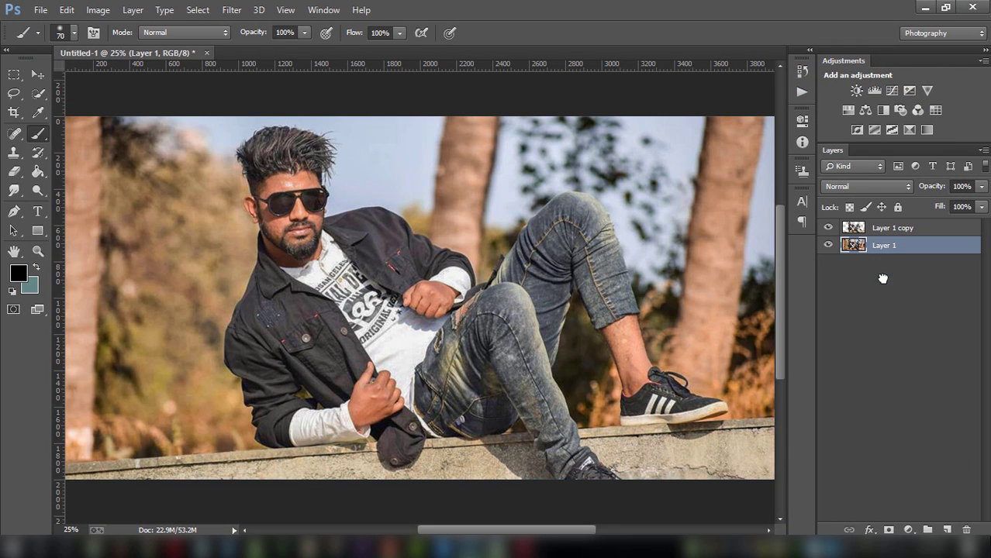
click(232, 9)
mouse_move(239, 184)
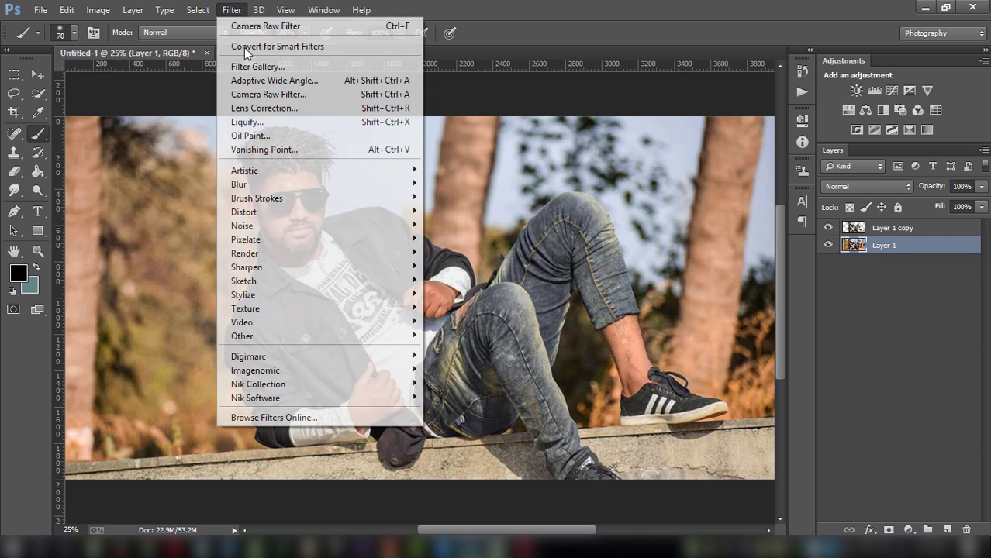
click(438, 210)
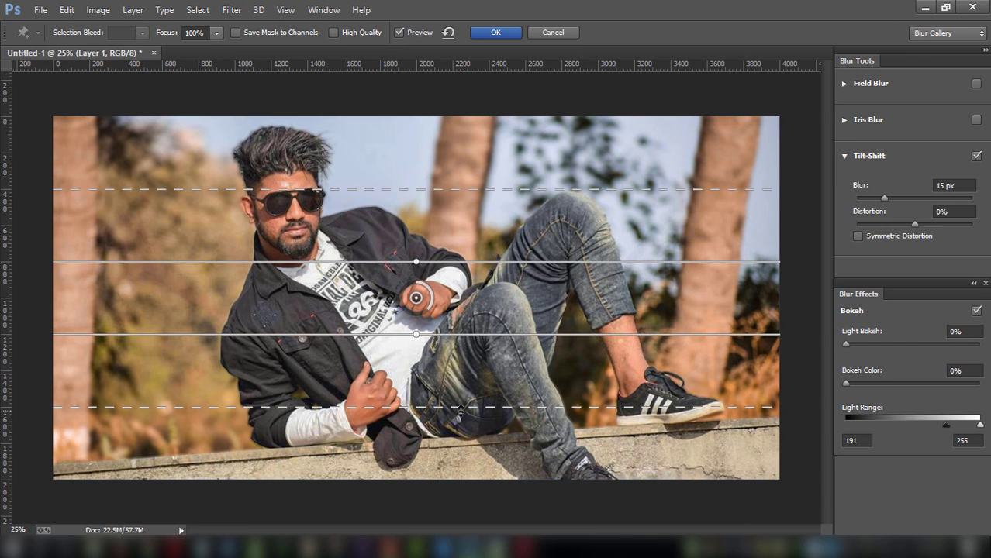
- Position the sharp focus band along the wall and set Blur to 54 px
drag(538, 406, 544, 504)
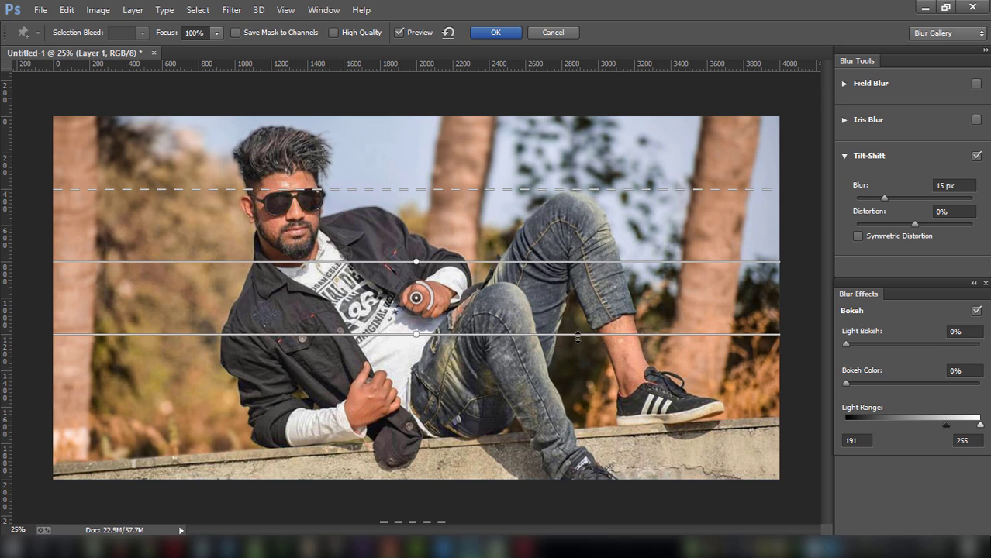
drag(578, 336, 567, 301)
drag(550, 262, 547, 298)
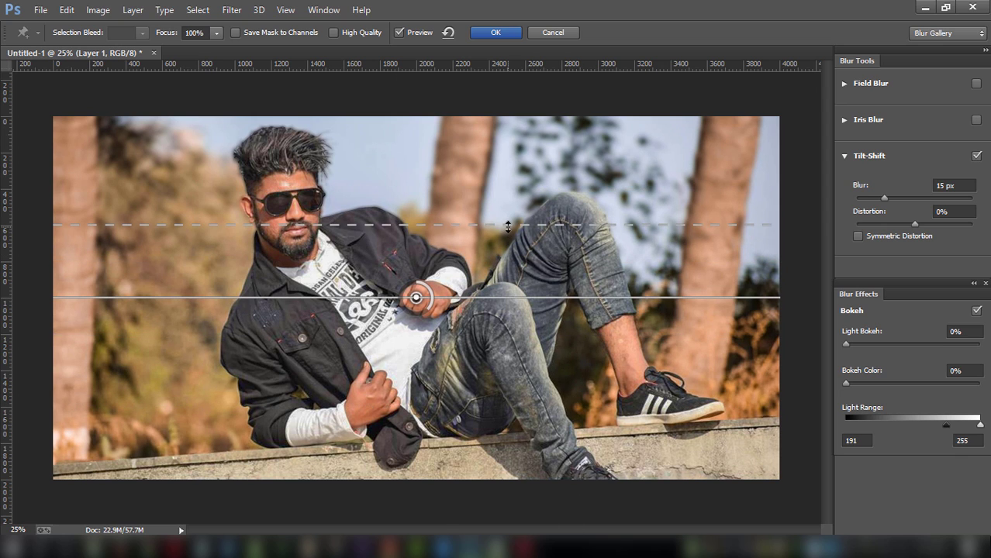
mouse_move(417, 297)
mouse_down()
mouse_move(414, 384)
mouse_move(442, 476)
mouse_up()
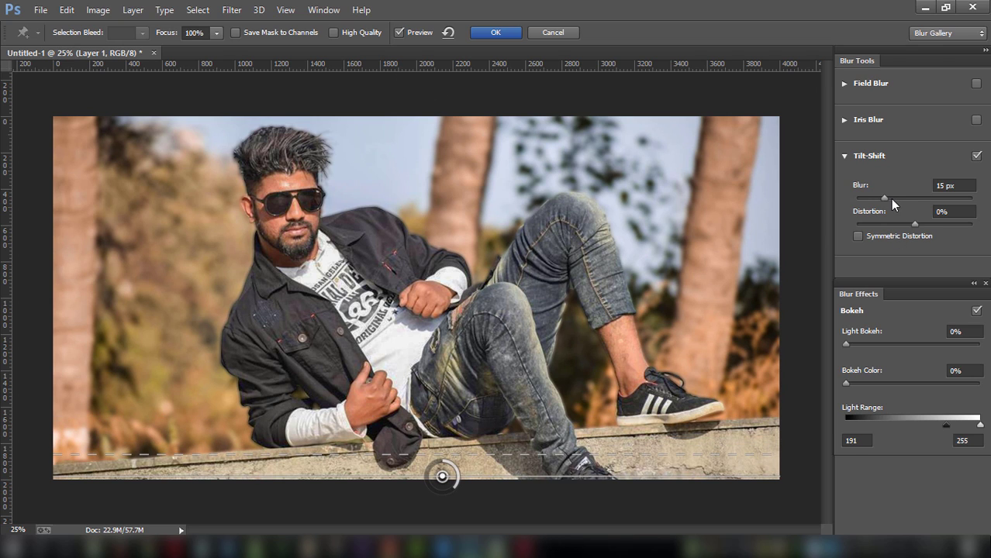
drag(891, 198, 905, 197)
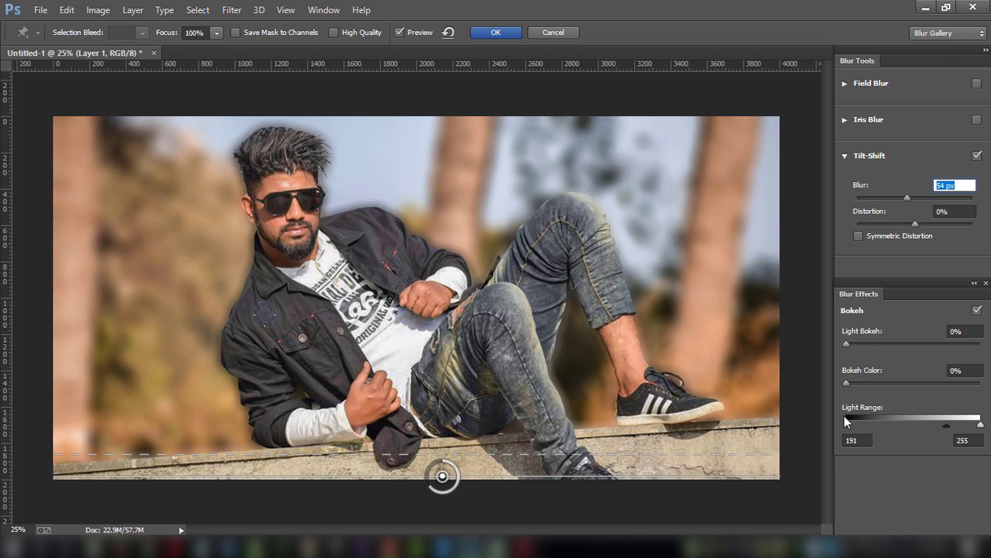
click(866, 442)
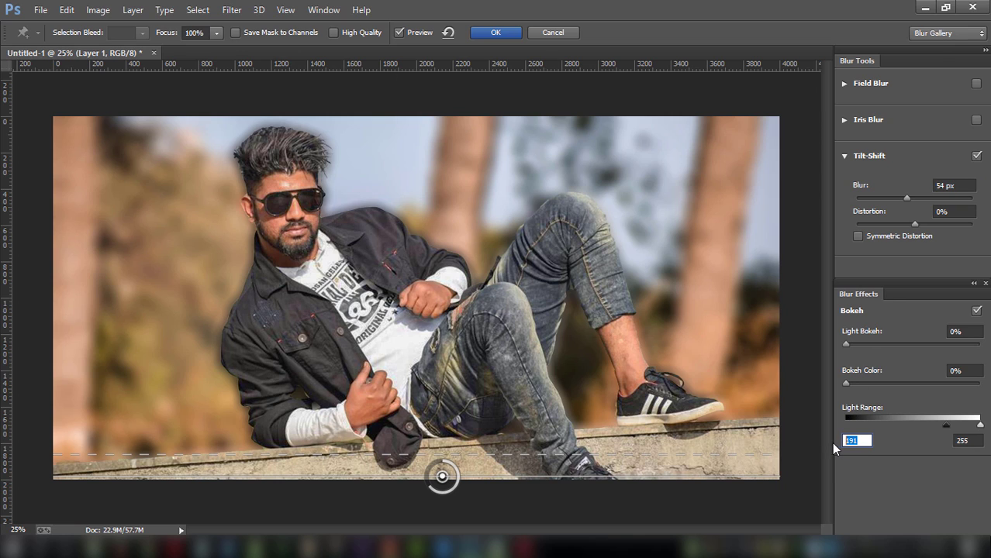
- Set the lower light range to 141 and add light bokeh, removing any colour tint
text(141)
click(962, 441)
text(145)
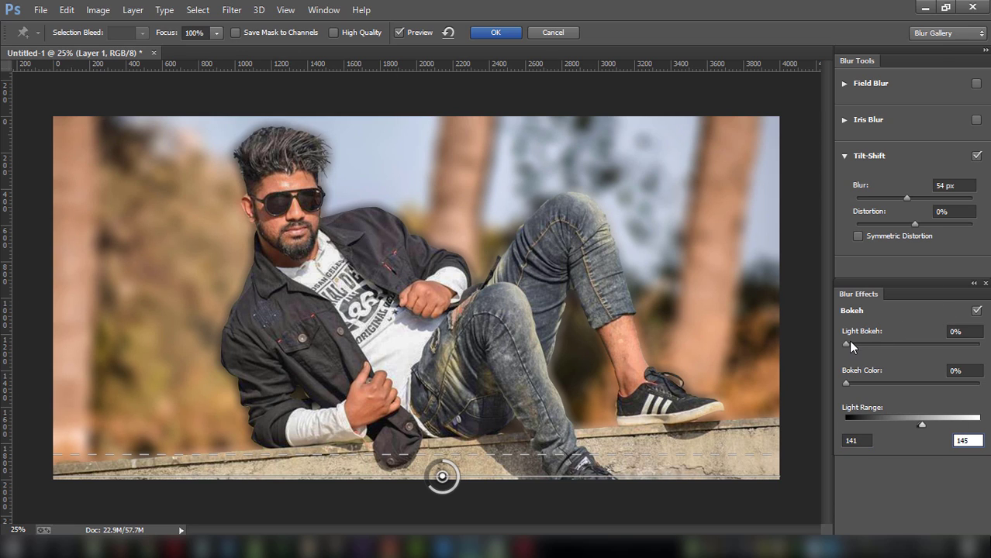
drag(850, 344, 893, 343)
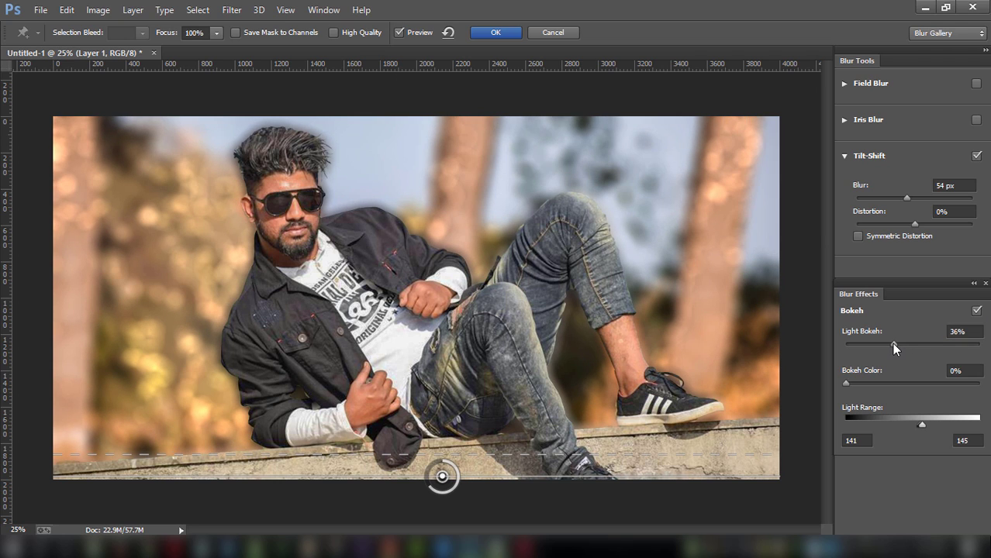
mouse_move(847, 384)
mouse_down()
mouse_move(892, 383)
mouse_move(816, 380)
mouse_up()
mouse_move(893, 344)
mouse_down()
mouse_move(907, 345)
mouse_move(897, 343)
mouse_up()
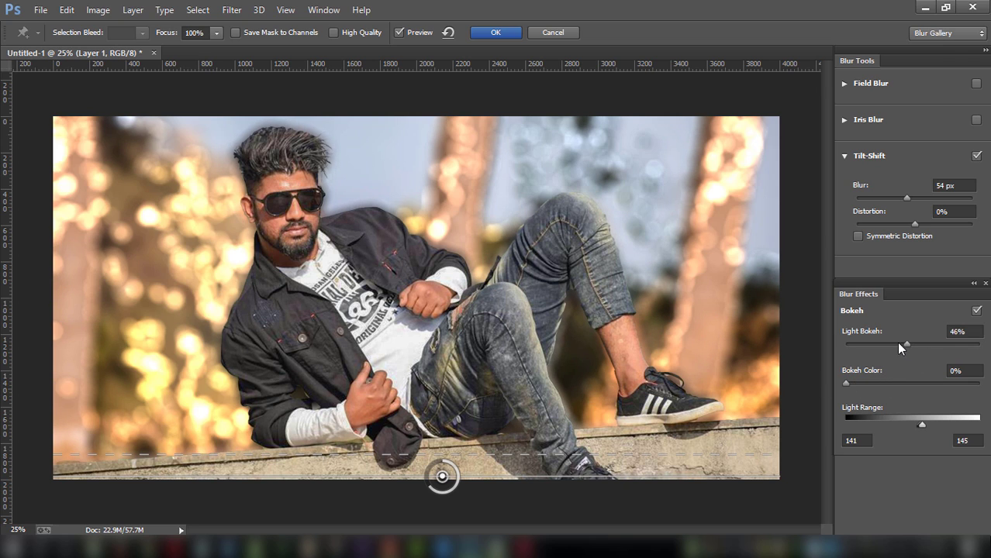
- Fine-tune Blur to 68 px, light range to 144 and Light Bokeh to 40%, then apply
mouse_move(909, 198)
mouse_down()
mouse_move(926, 198)
mouse_move(891, 199)
mouse_move(910, 199)
mouse_up()
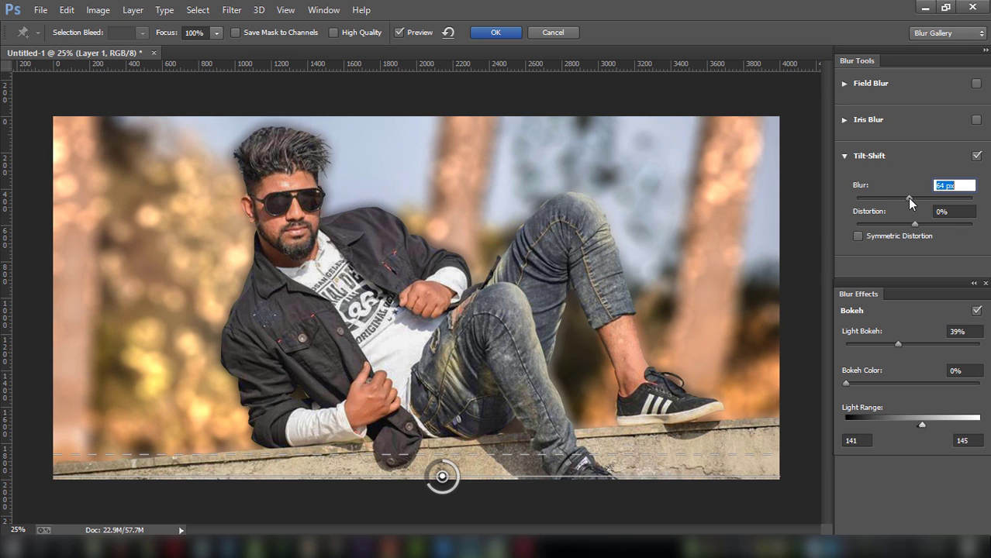
drag(923, 424, 922, 423)
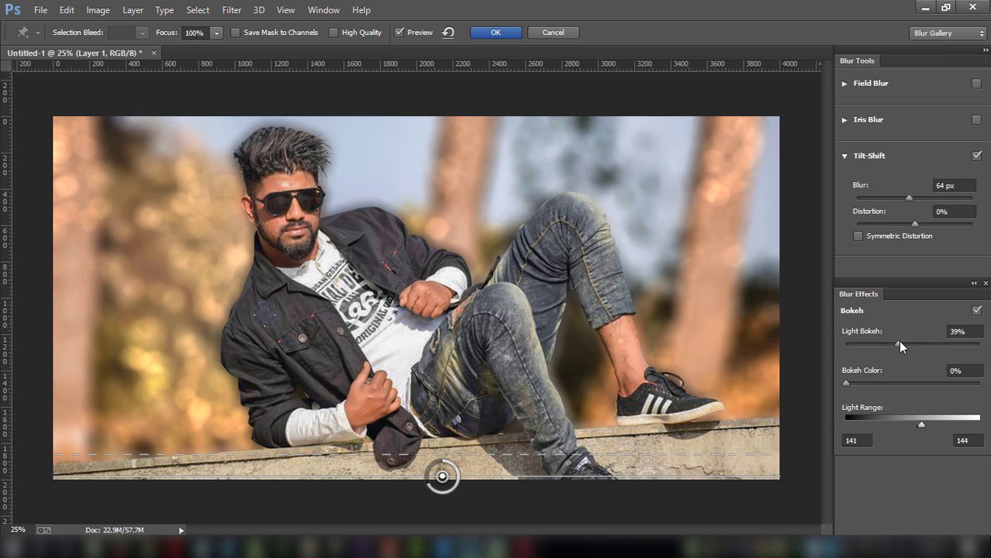
mouse_move(899, 342)
mouse_down()
mouse_move(913, 344)
mouse_move(882, 341)
mouse_move(895, 342)
mouse_up()
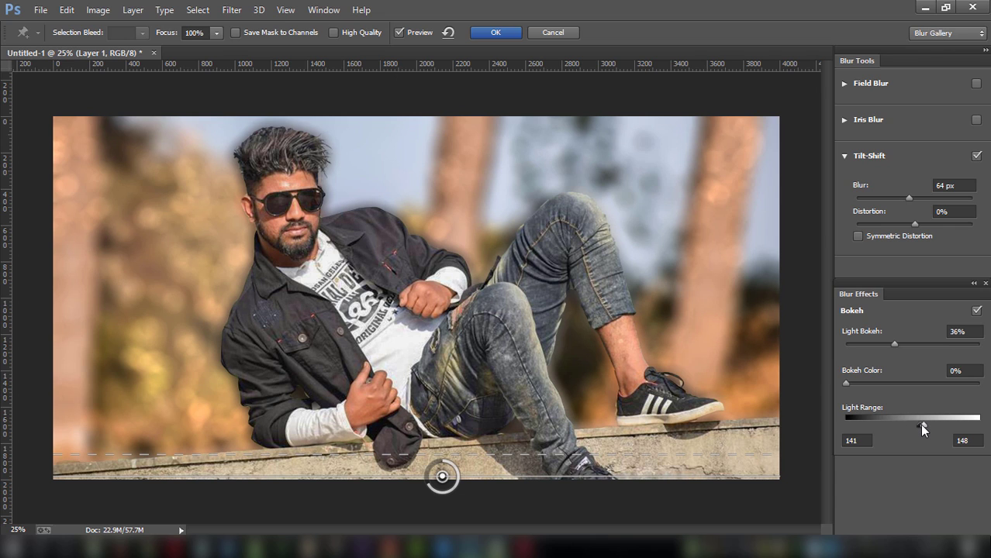
drag(921, 424, 924, 424)
drag(898, 342, 900, 342)
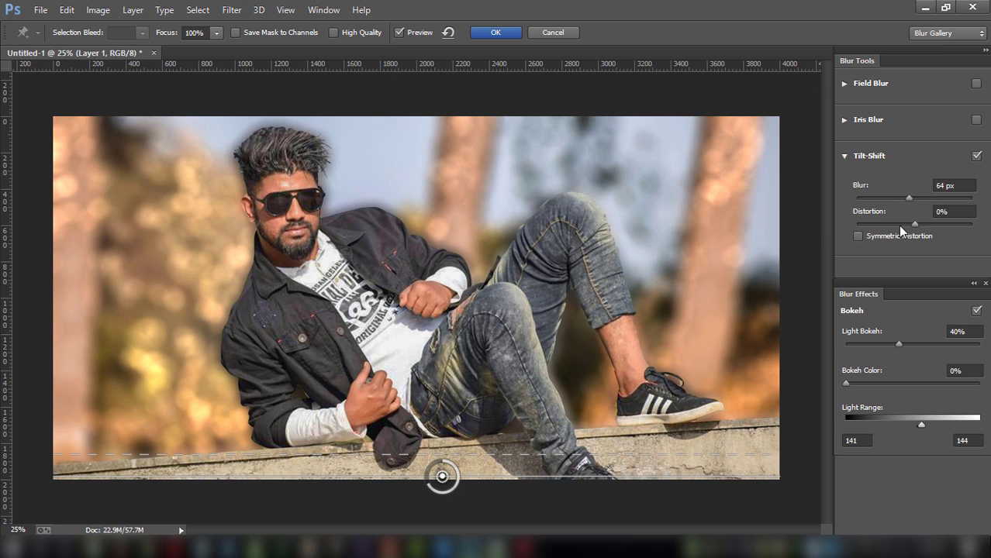
drag(909, 198, 912, 201)
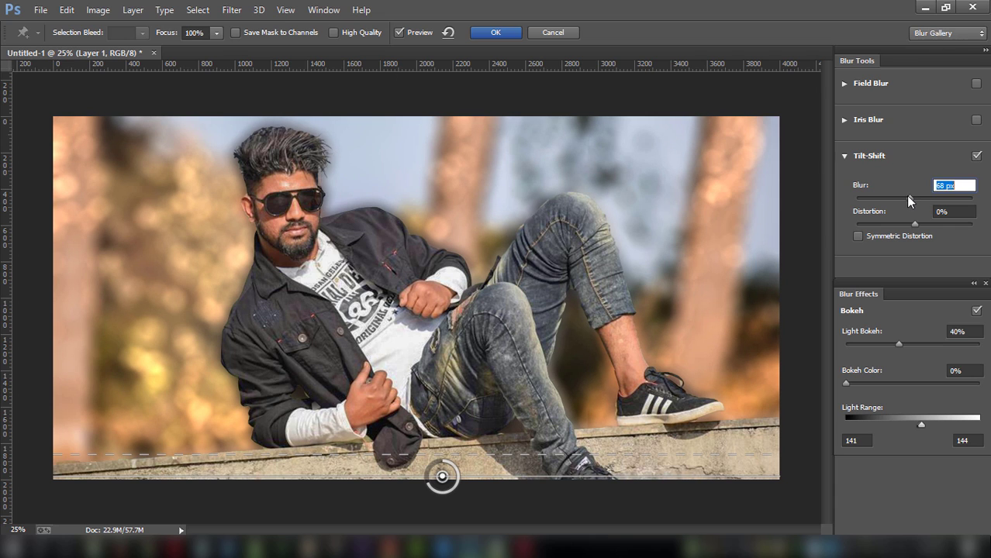
click(514, 34)
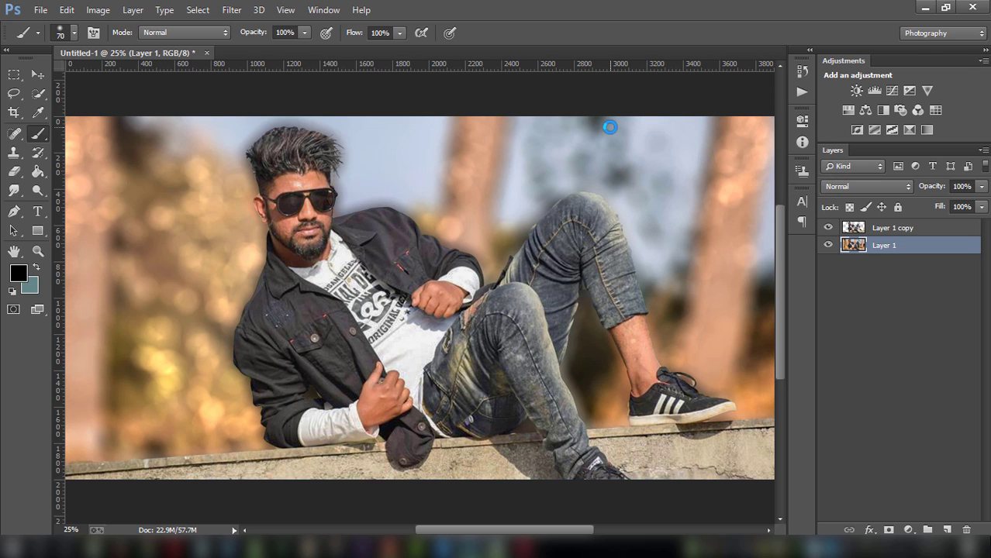
- Test the layer opacity, then clone-stamp background over the area above the hair
click(982, 187)
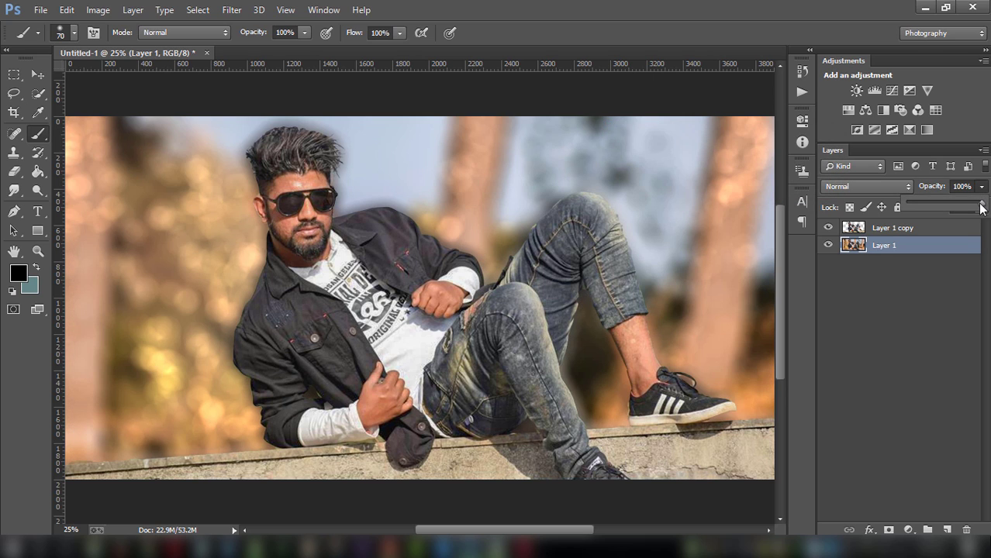
drag(981, 208, 982, 203)
click(13, 153)
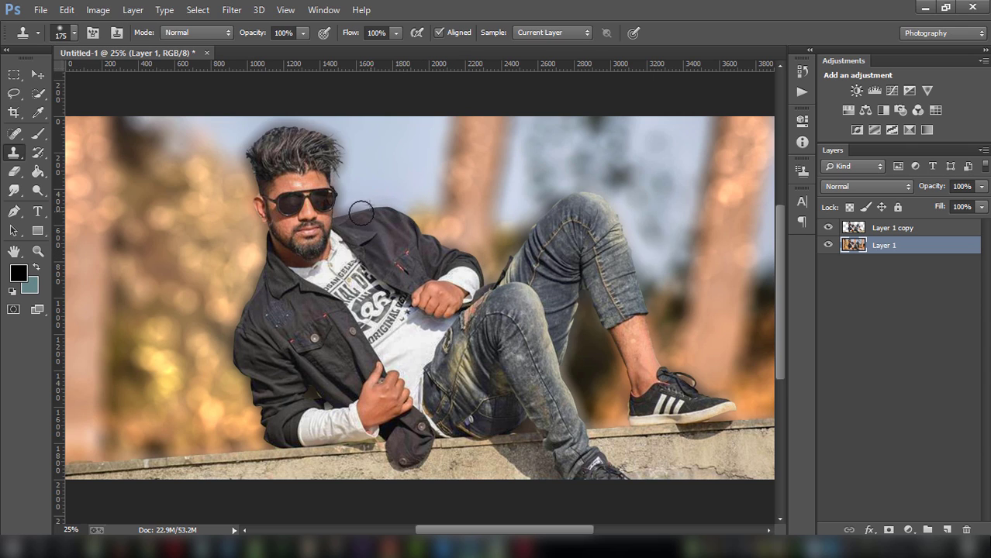
drag(336, 216, 328, 138)
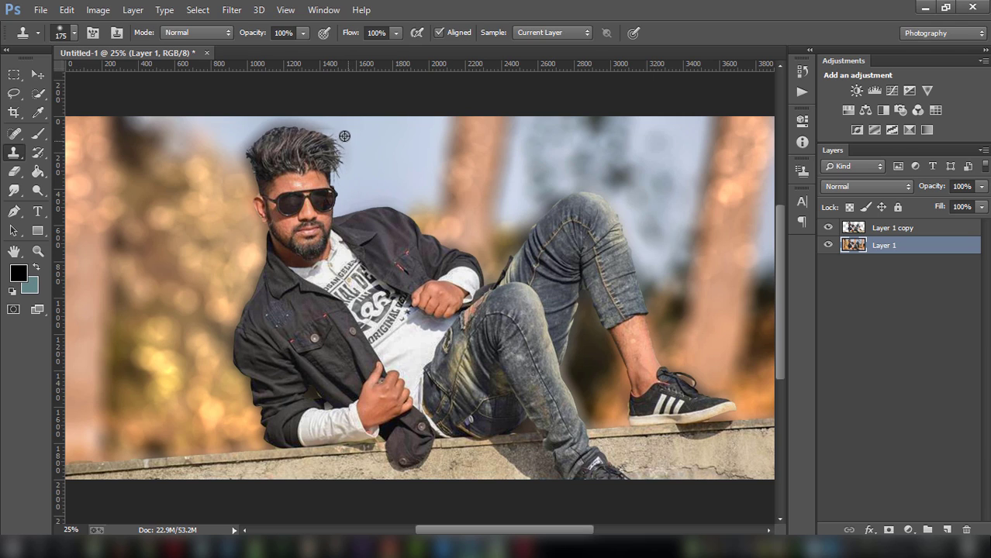
drag(327, 138, 280, 132)
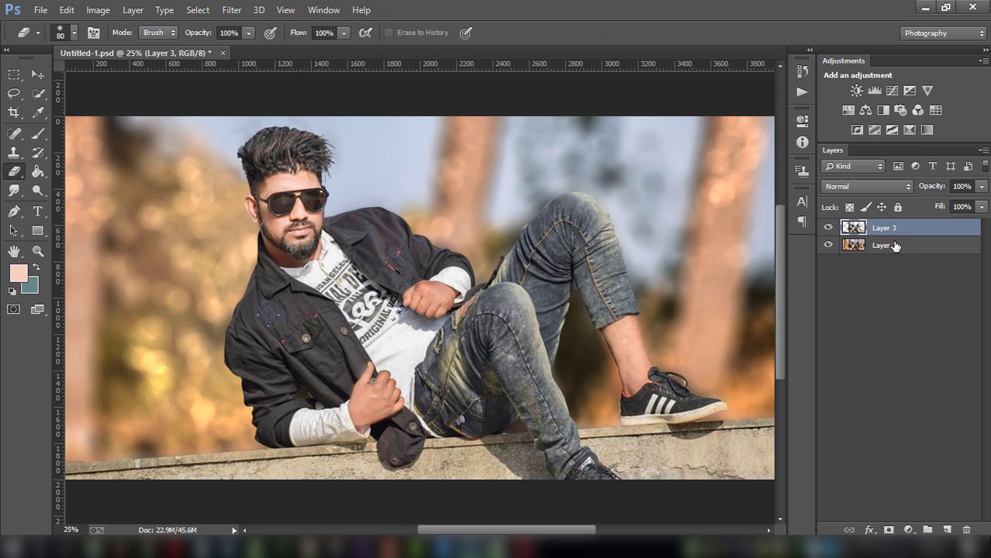
click(892, 247)
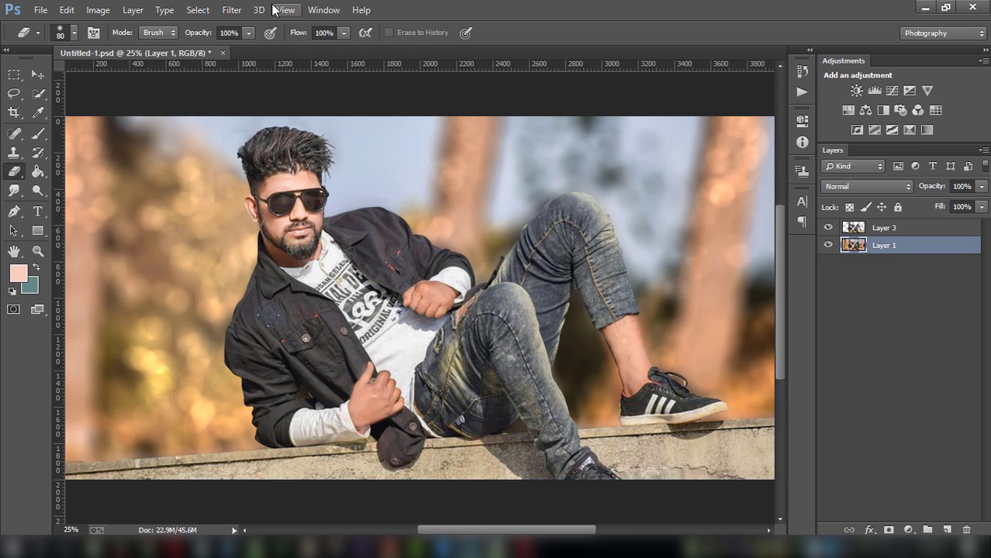
- In Color Efex Pro 4, tune Dark Contrasts: remove dark detail extraction, set brightness -81% and raise contrast
click(233, 10)
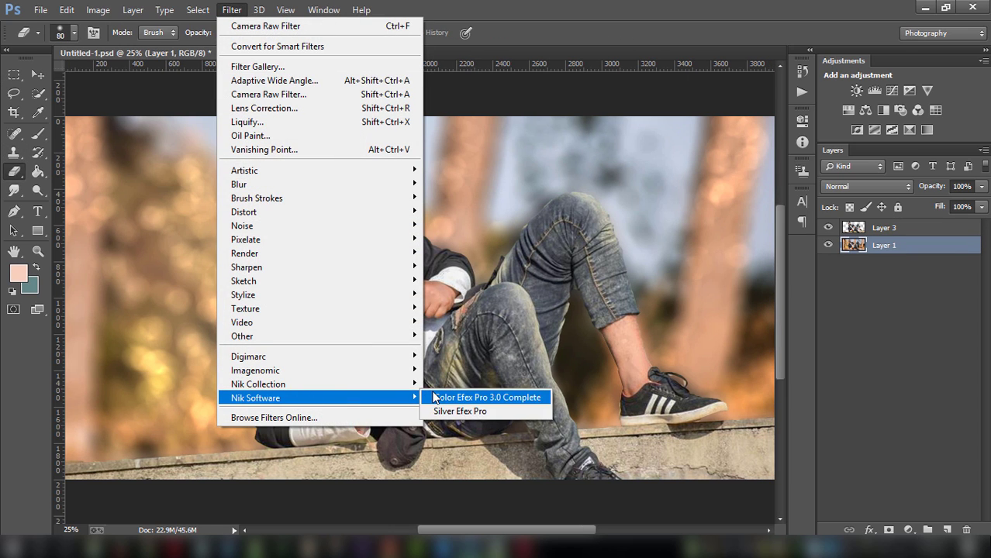
mouse_move(258, 384)
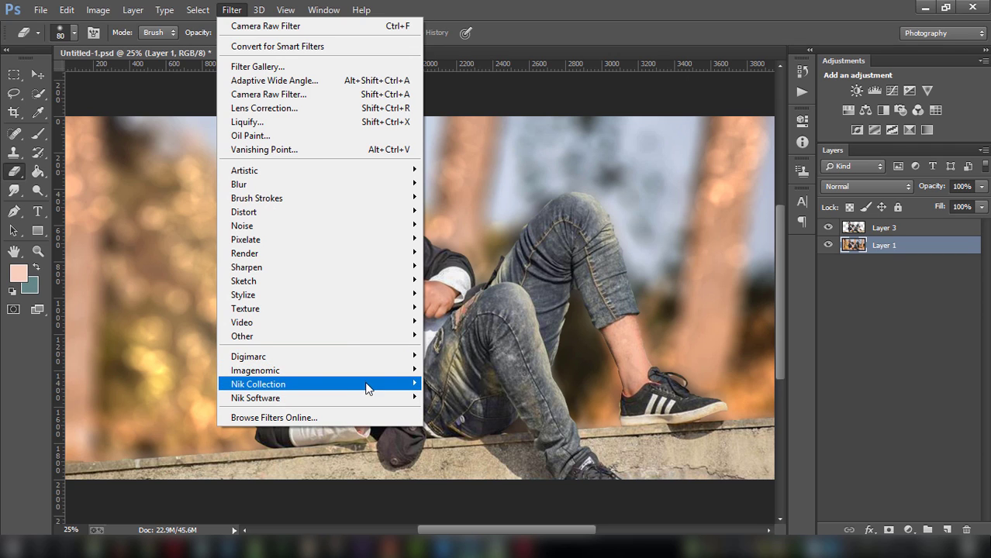
click(439, 380)
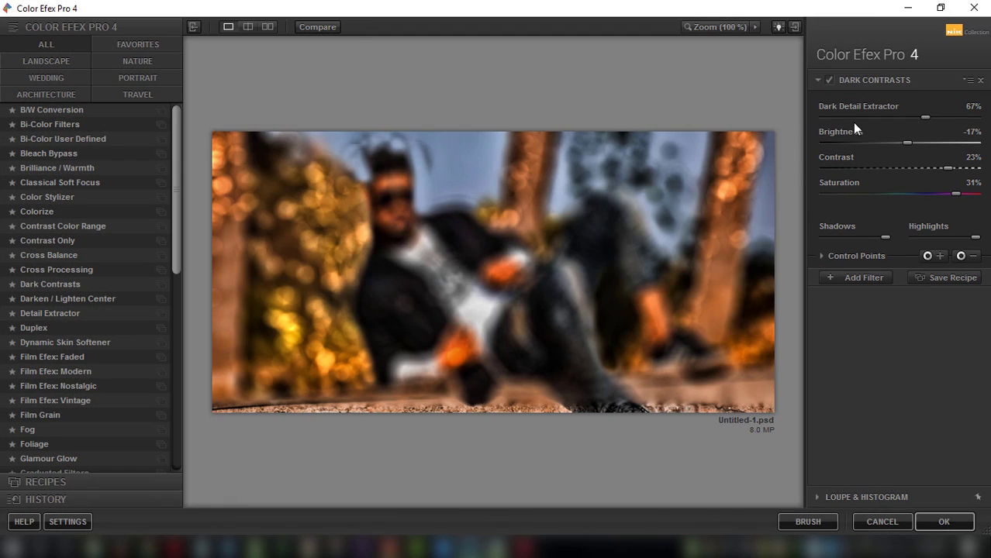
click(840, 117)
drag(837, 119, 788, 108)
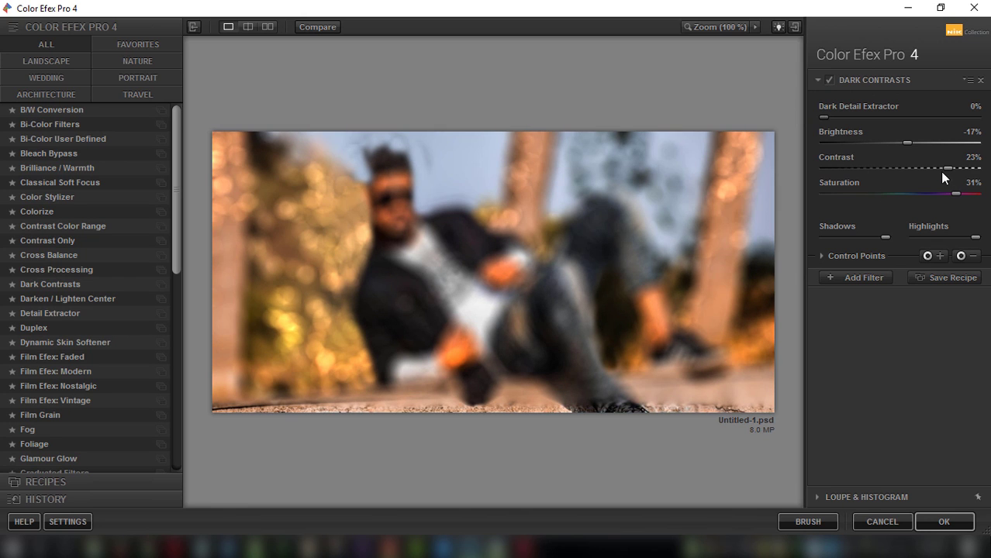
drag(903, 142, 819, 132)
drag(819, 132, 841, 132)
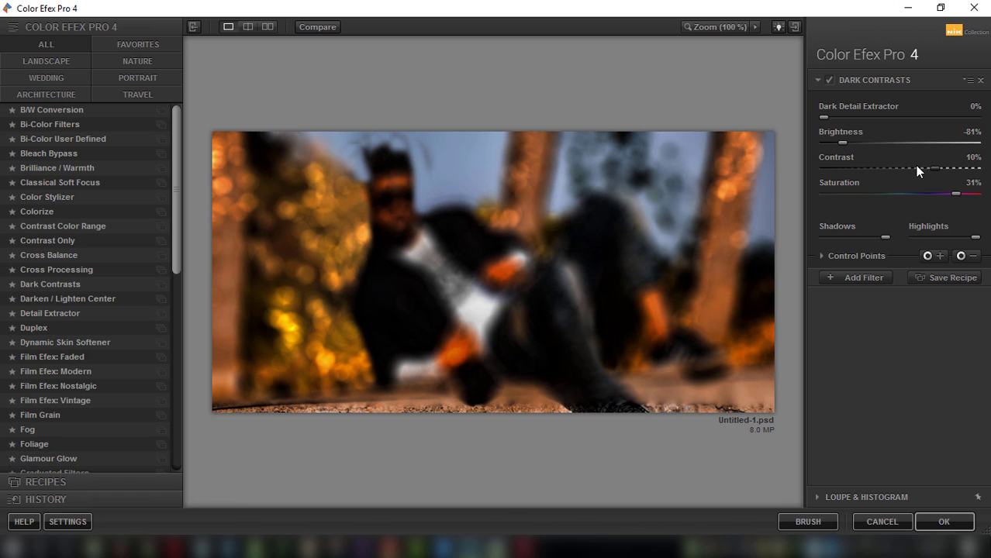
mouse_move(909, 168)
mouse_down()
mouse_move(966, 168)
mouse_move(941, 190)
mouse_move(883, 186)
mouse_move(986, 186)
mouse_move(947, 183)
mouse_up()
- Stack an Indian Summer filter with Method 2 and foliage enhancement raised to 94%
click(856, 279)
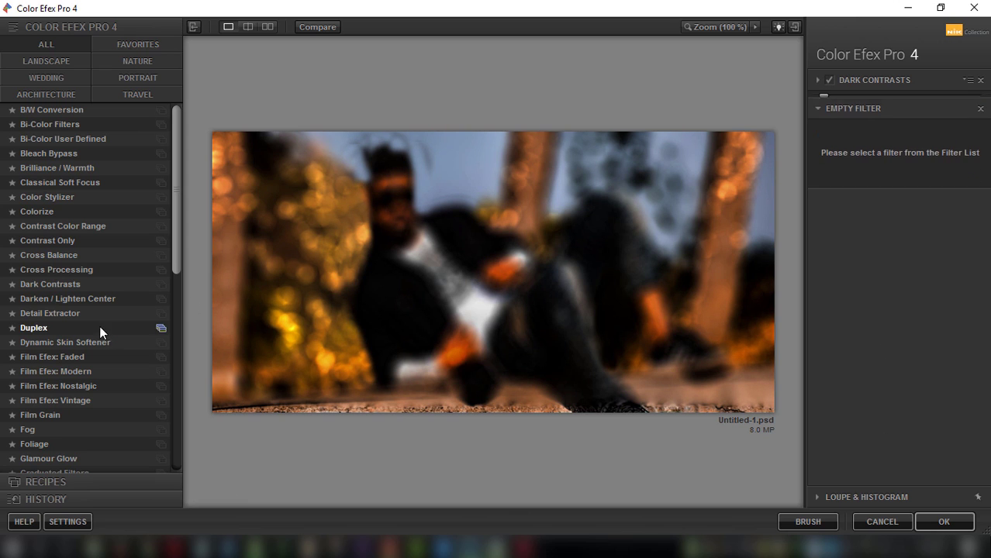
drag(176, 211, 177, 312)
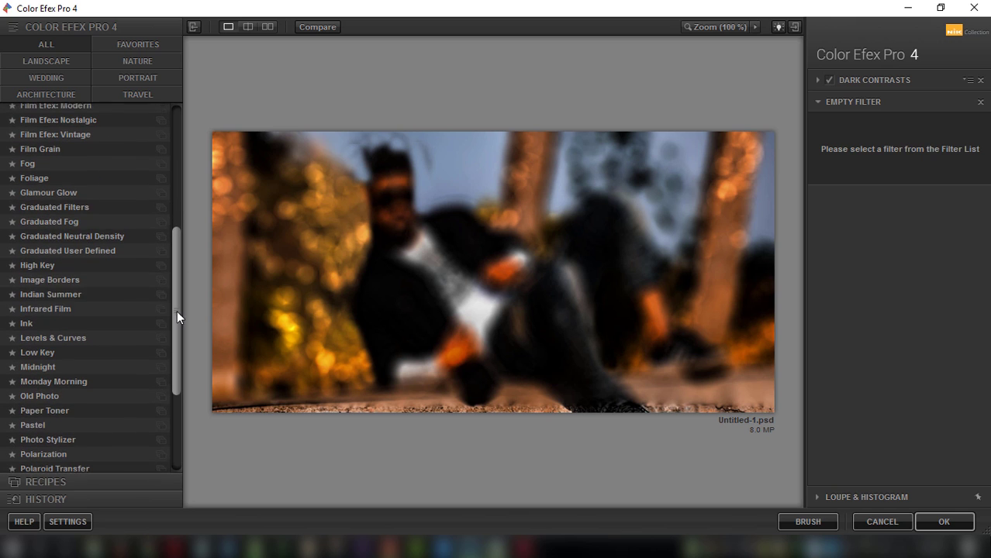
click(60, 292)
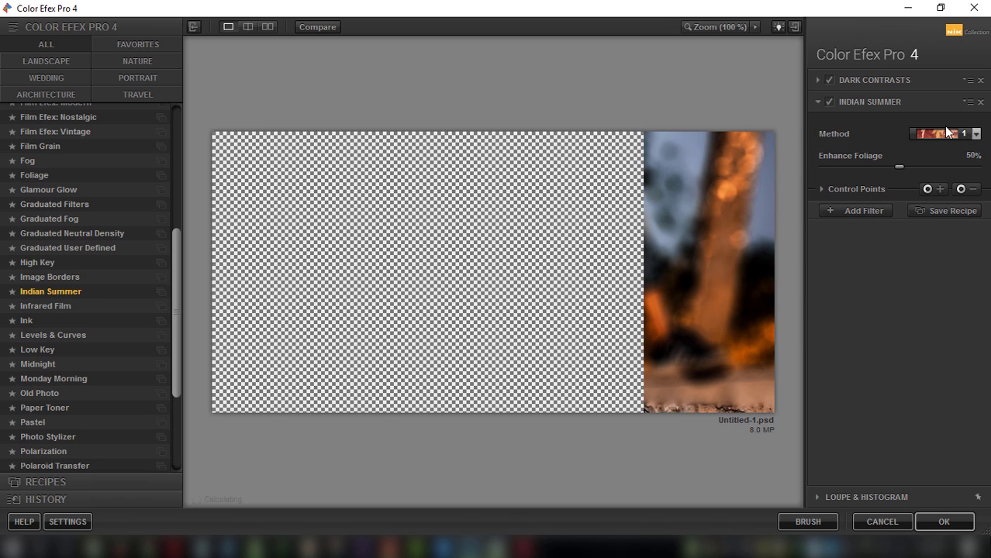
click(946, 133)
click(943, 163)
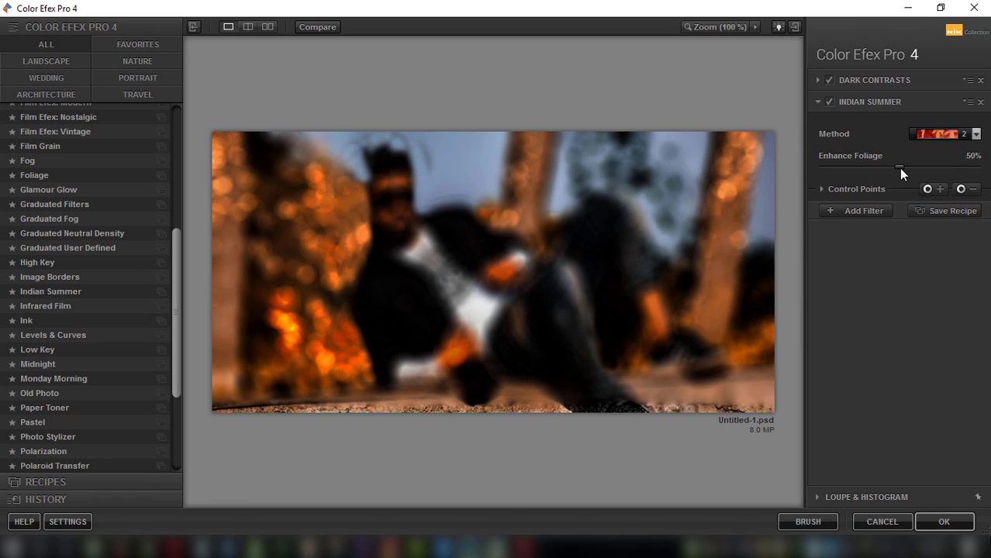
drag(899, 167, 967, 168)
- Apply the Color Efex filters, then blur that layer with a 23.7-pixel Gaussian Blur
click(931, 524)
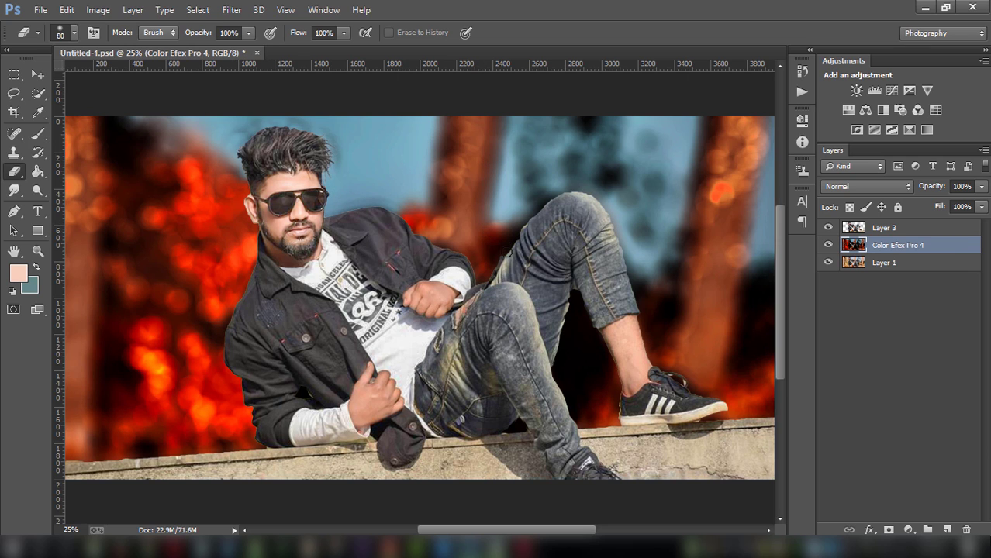
click(232, 10)
mouse_move(318, 184)
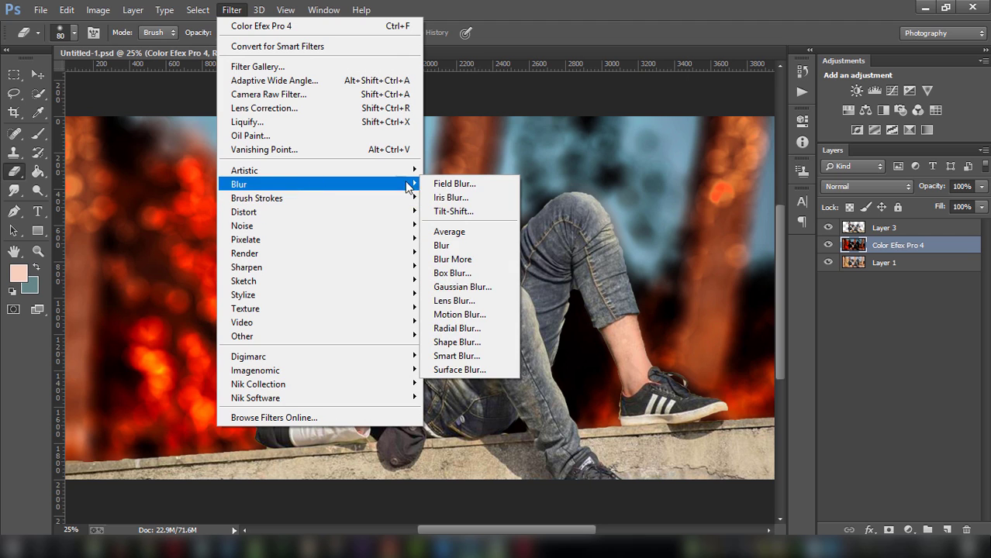
click(484, 287)
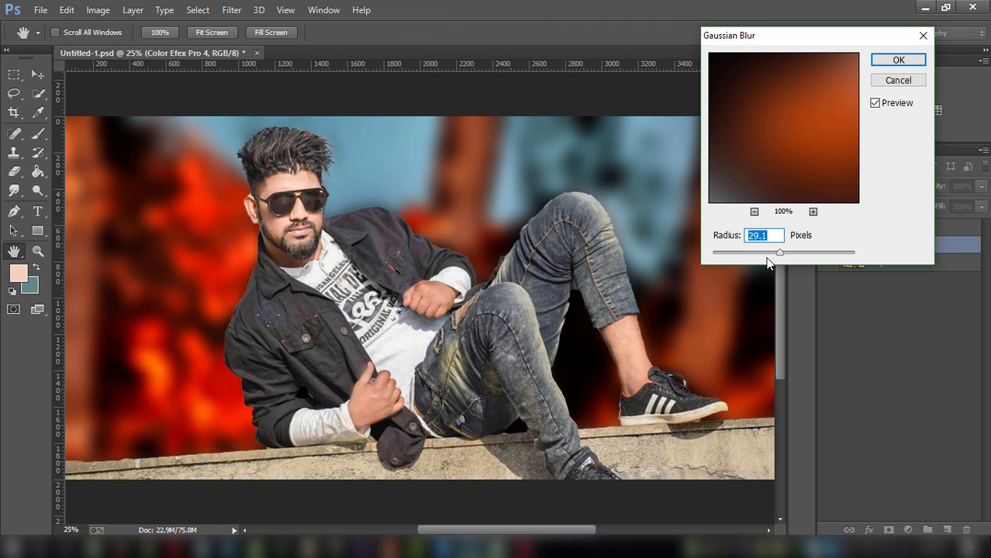
mouse_move(779, 254)
mouse_down()
mouse_move(802, 259)
mouse_move(776, 258)
mouse_up()
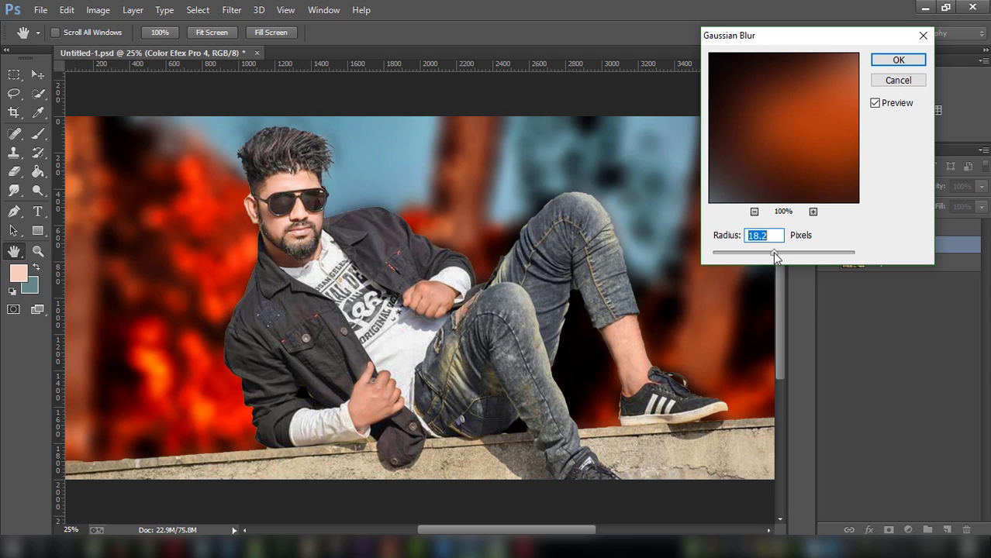
drag(771, 251, 781, 252)
click(896, 61)
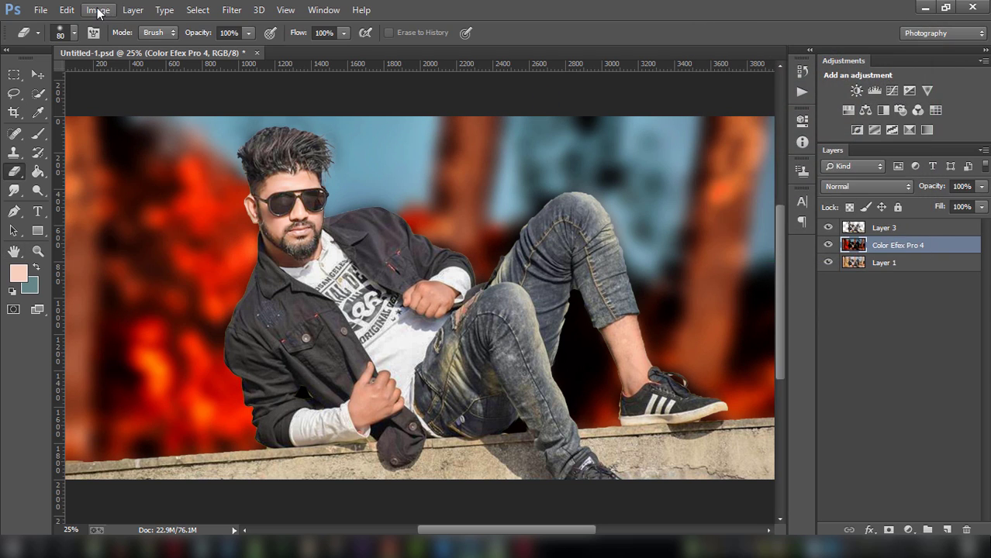
- Add a Selective Color adjustment layer and reduce black and magenta in the Reds
click(926, 129)
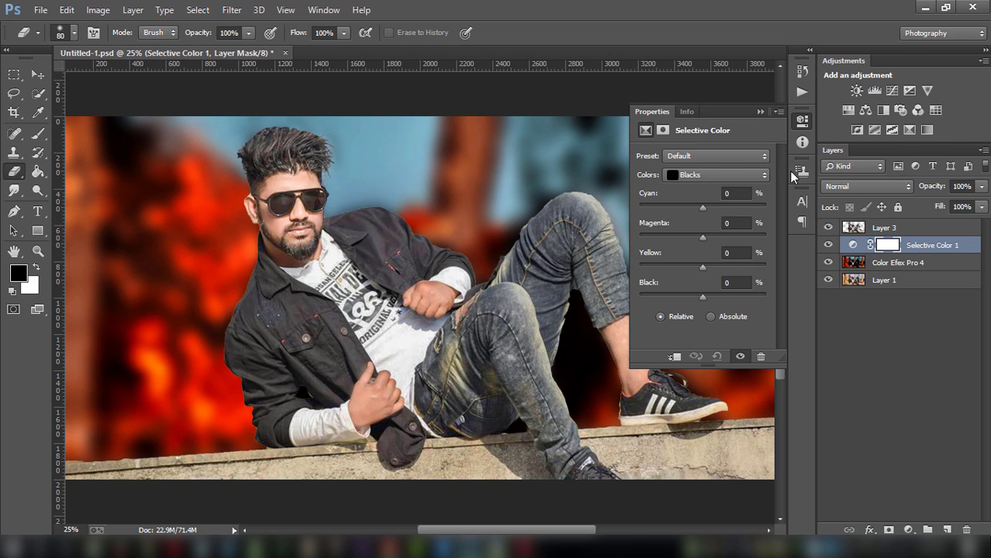
click(716, 173)
click(714, 191)
drag(701, 295, 695, 295)
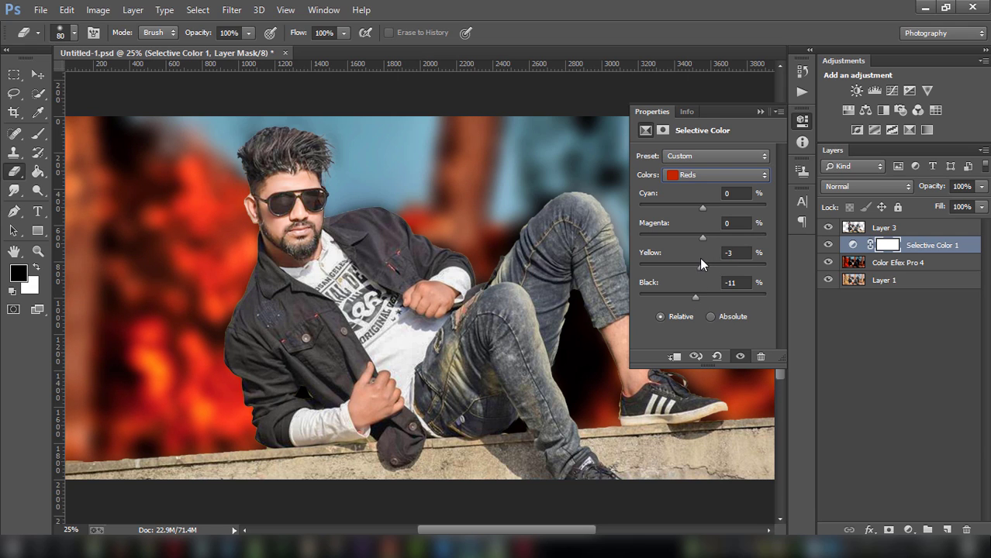
mouse_move(702, 237)
mouse_down()
mouse_move(719, 237)
mouse_move(697, 236)
mouse_move(670, 203)
mouse_up()
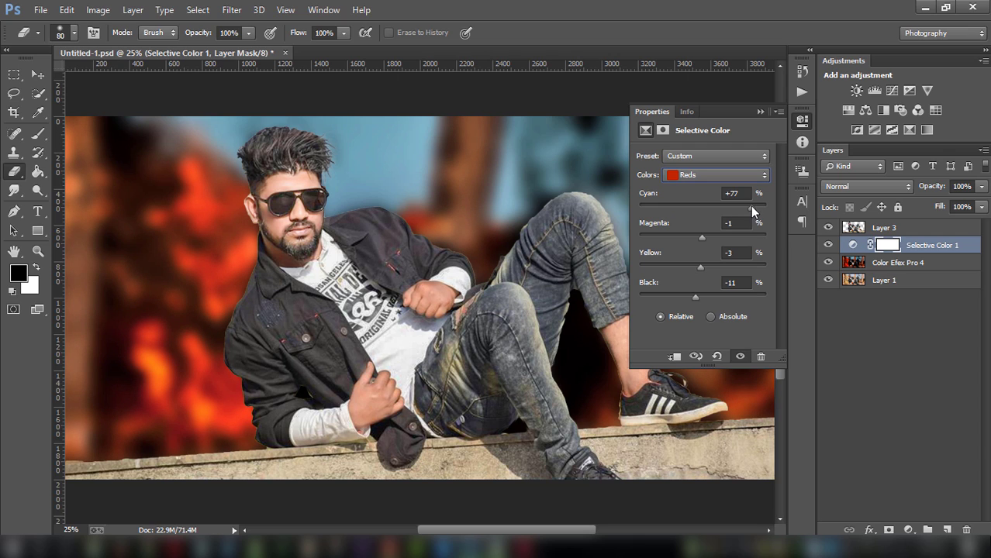
- In the Yellows, raise magenta to +93, increase yellow and fine-tune black
click(715, 172)
click(710, 194)
drag(652, 233, 761, 233)
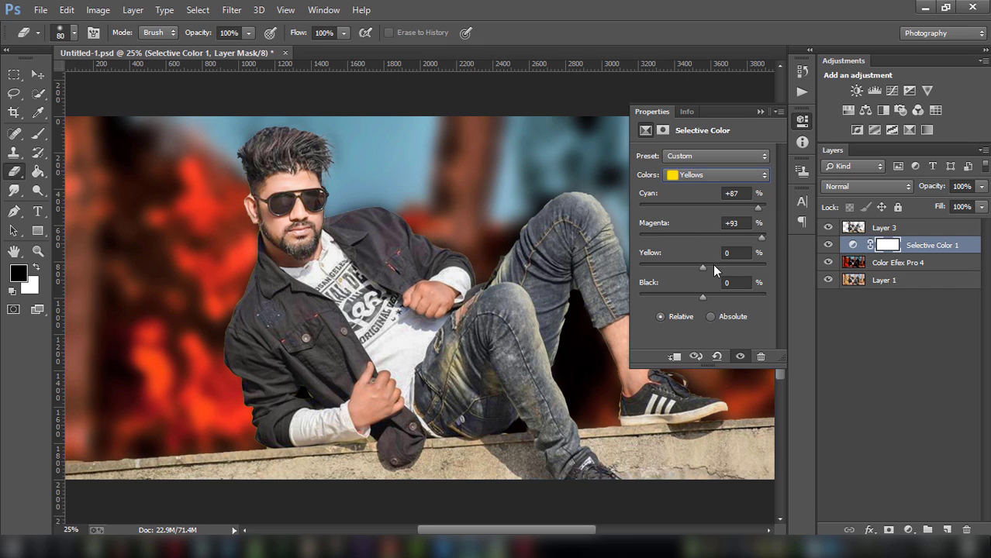
drag(717, 267, 764, 266)
mouse_move(702, 296)
mouse_down()
mouse_move(687, 295)
mouse_move(774, 291)
mouse_move(699, 282)
mouse_up()
- Set the Blacks to Yellow -22 and Black +17, then select the Color Efex Pro 4 layer
click(726, 175)
click(694, 286)
mouse_move(705, 294)
mouse_down()
mouse_move(743, 292)
mouse_move(714, 294)
mouse_up()
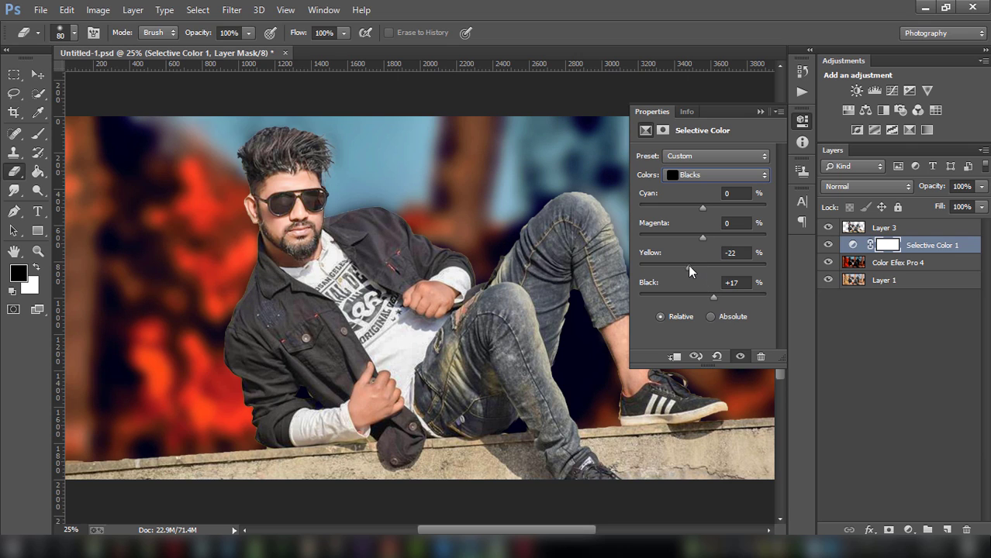
click(759, 112)
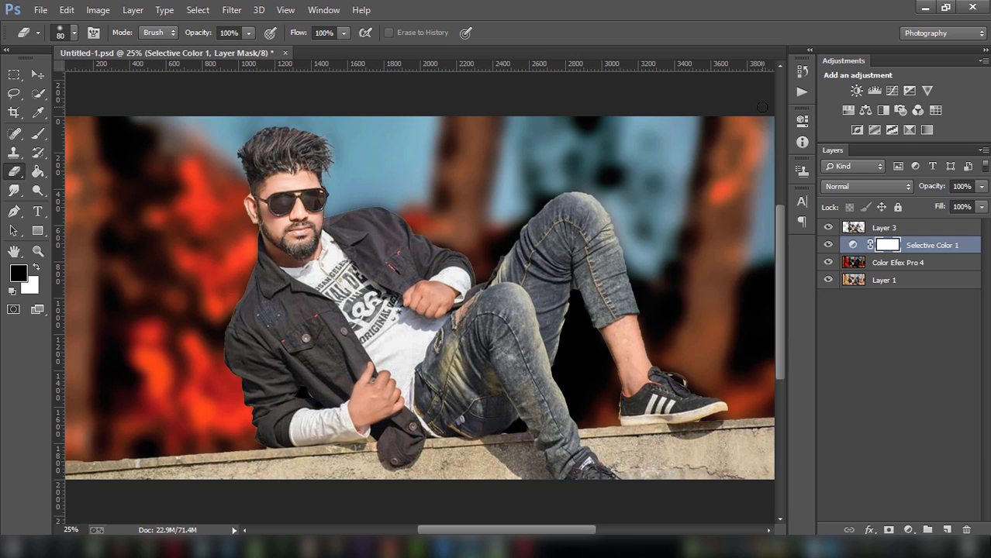
click(910, 264)
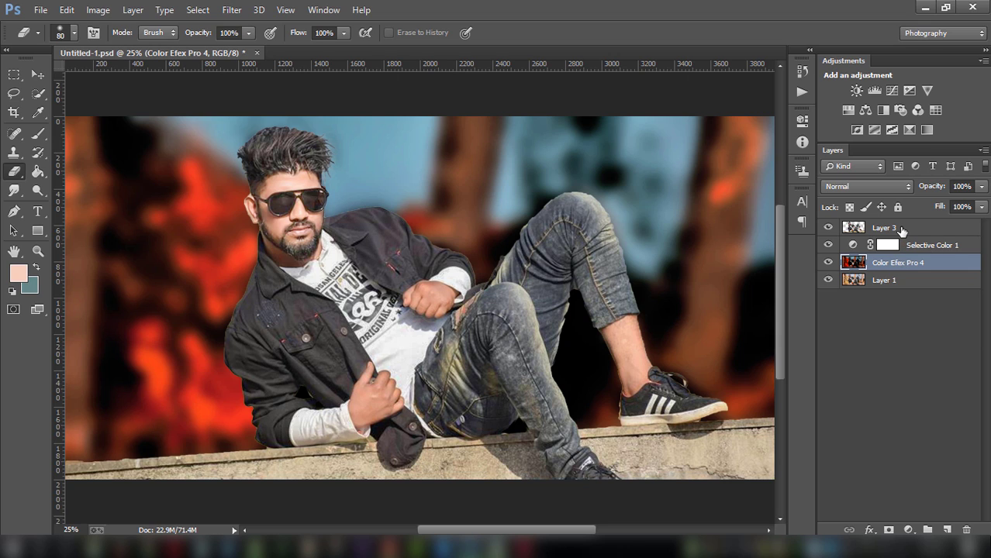
- Merge Layer 3 through Layer 1 into one layer and move Selective Color 1 above it
ctrl+click(901, 228)
shift+click(909, 281)
right_click(909, 282)
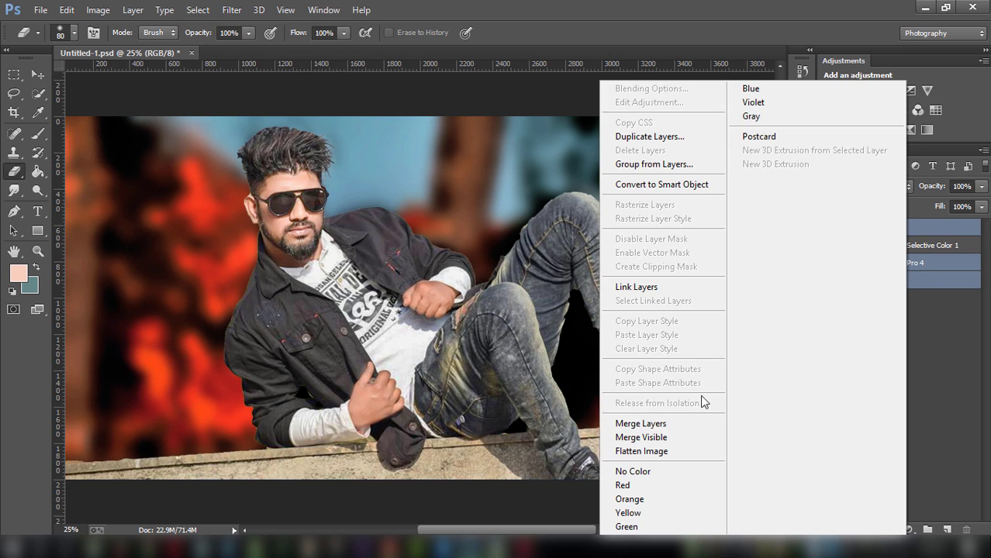
click(640, 424)
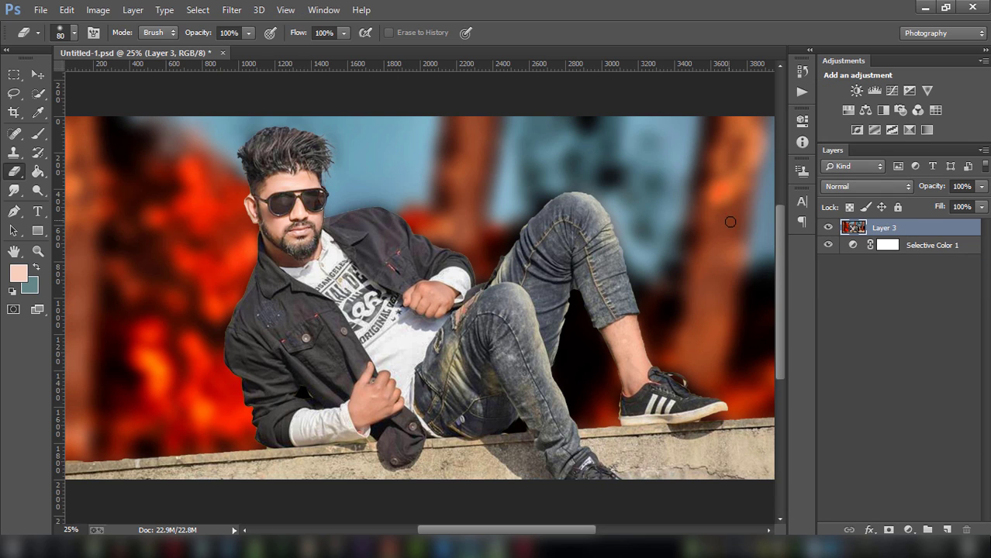
drag(927, 246, 917, 225)
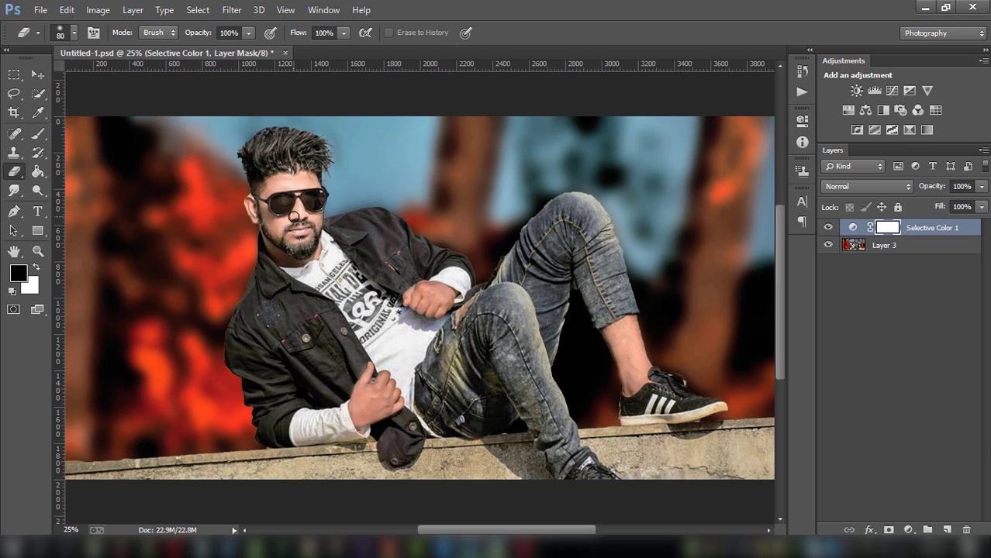
- Paint black with a 300 px brush on the mask over the face, glasses, hands and ankle
click(38, 134)
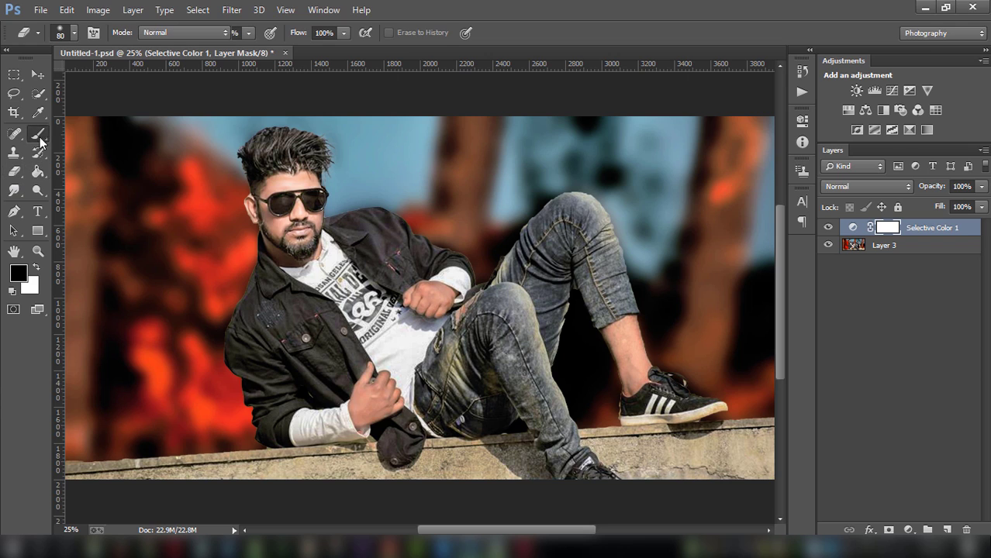
key(bracketright)
key(bracketright)
key(bracketright)
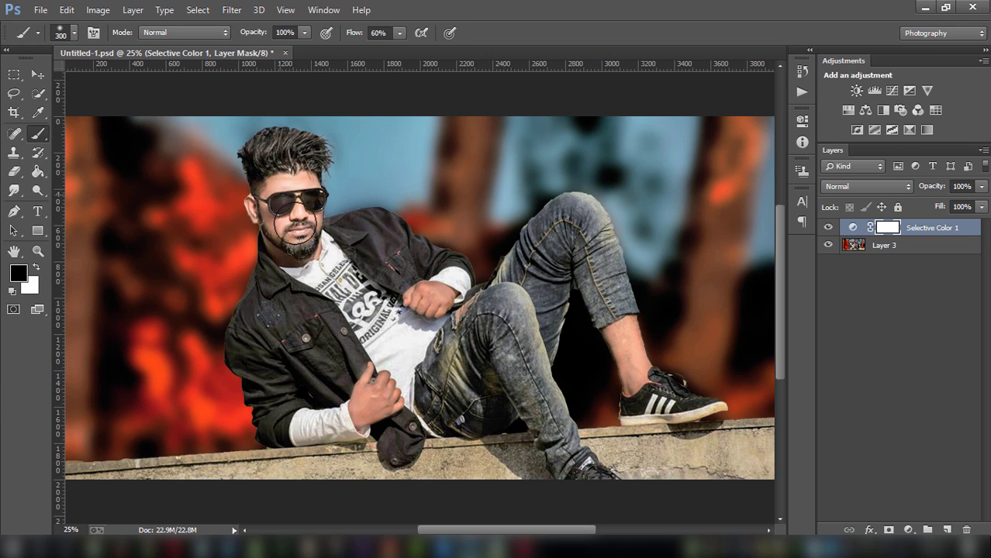
drag(299, 219, 306, 218)
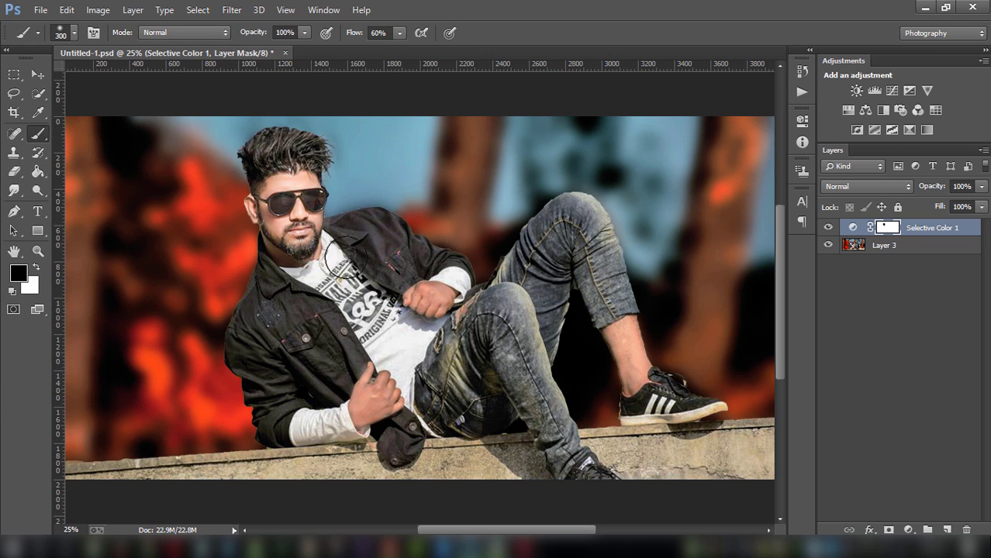
drag(428, 294, 425, 304)
drag(378, 400, 372, 397)
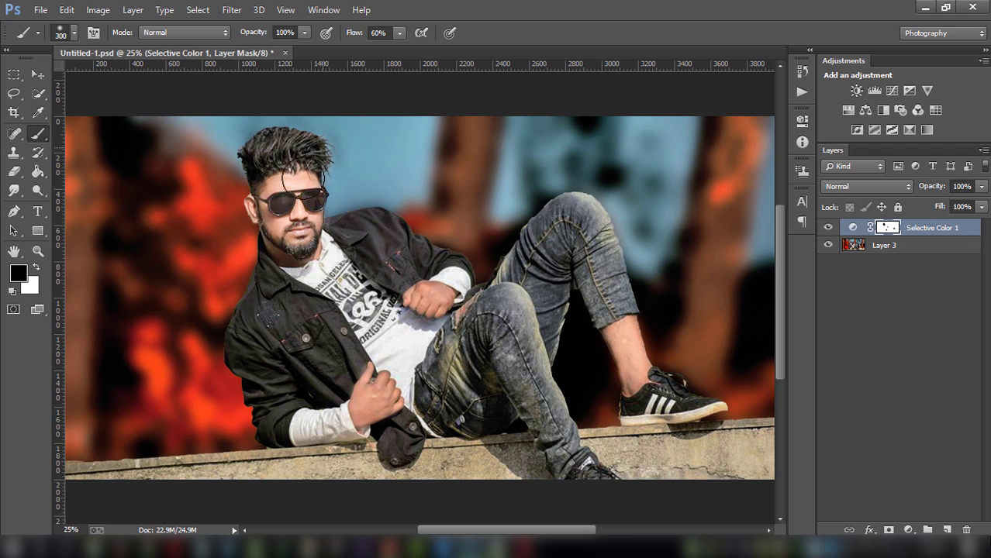
drag(289, 177, 263, 211)
- Flatten the image into a single Background layer and open it in Color Efex Pro 4
right_click(911, 245)
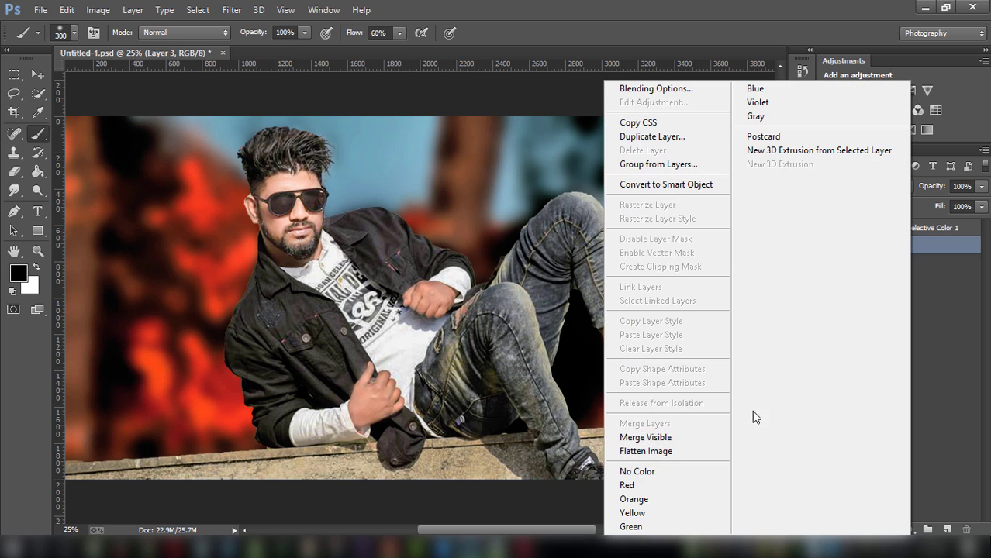
click(675, 449)
click(231, 9)
mouse_move(258, 384)
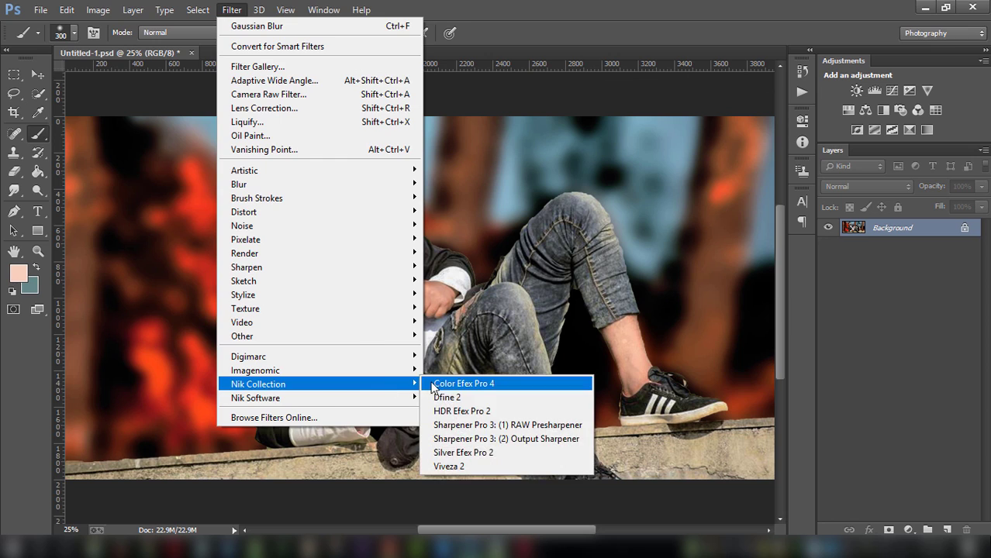
click(380, 6)
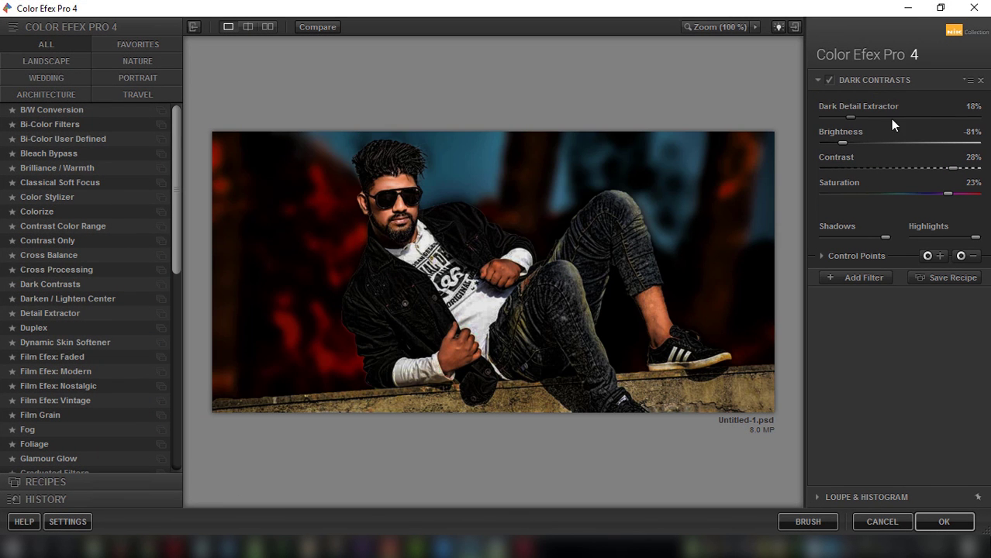
- Set Dark Contrasts to Dark Detail Extractor 64%, brightness -22%, saturation 50%, contrast 4%
click(917, 117)
click(868, 144)
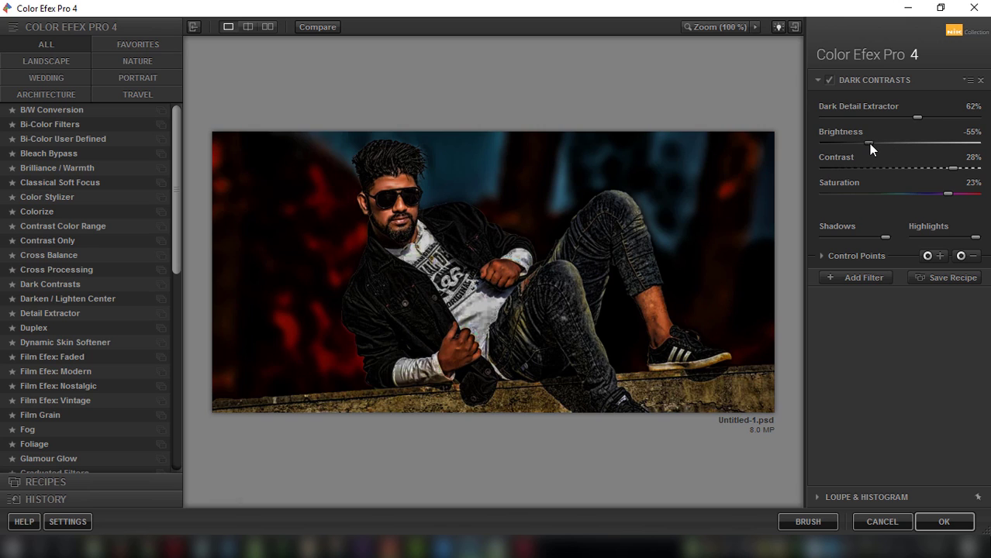
drag(869, 144, 902, 142)
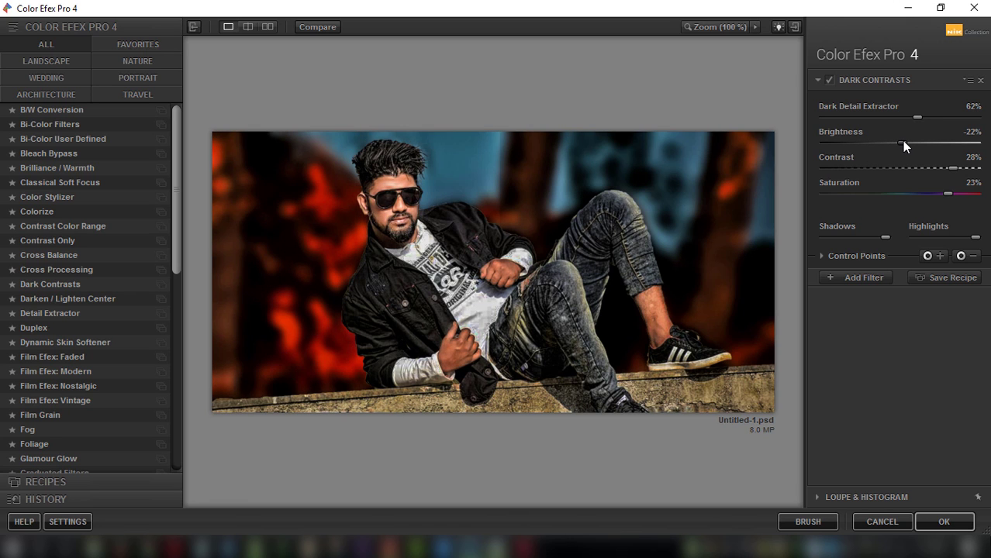
click(930, 117)
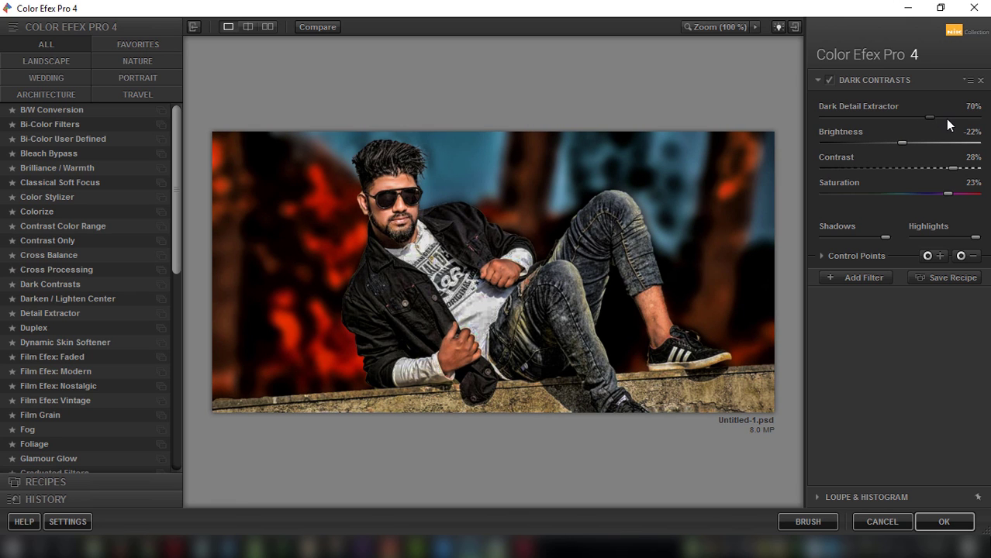
click(926, 118)
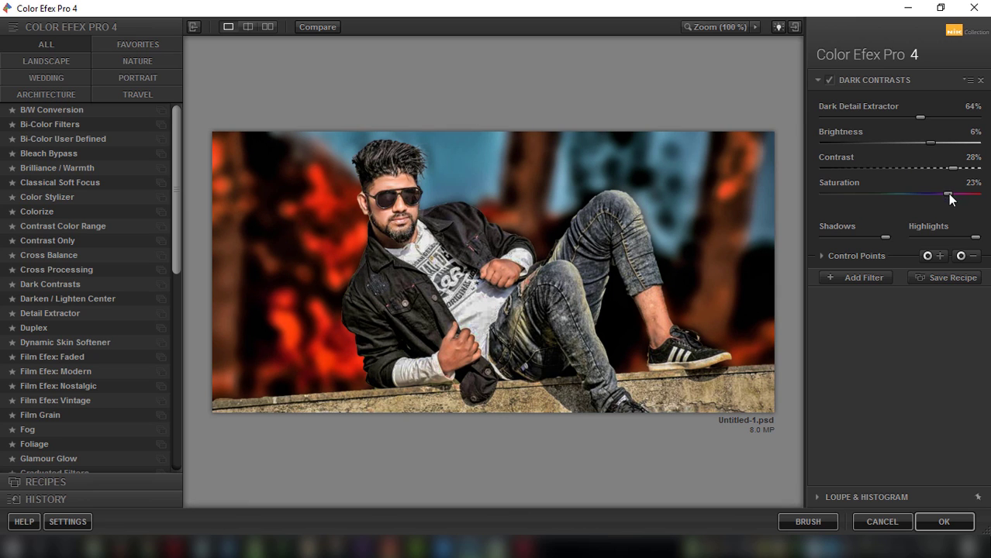
drag(948, 194, 975, 194)
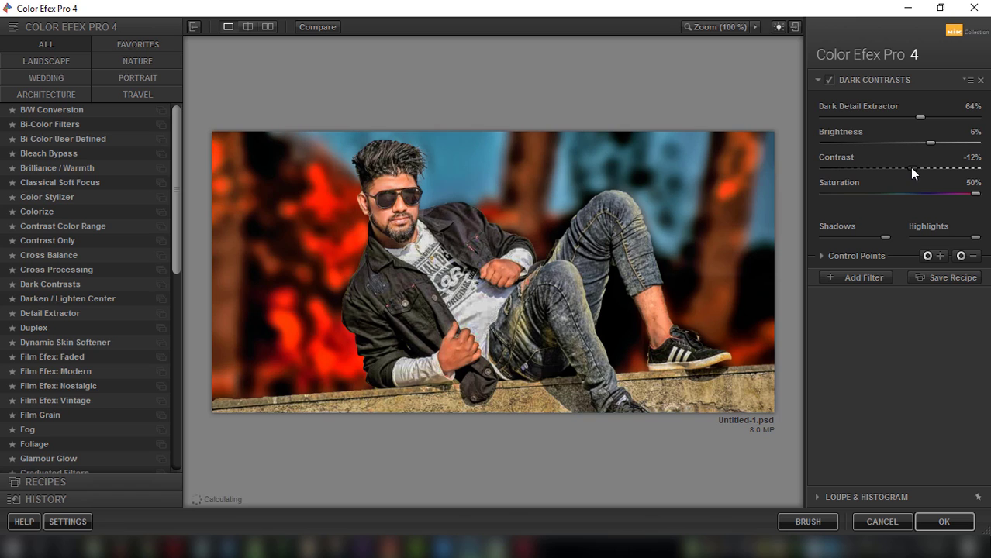
drag(912, 168, 929, 169)
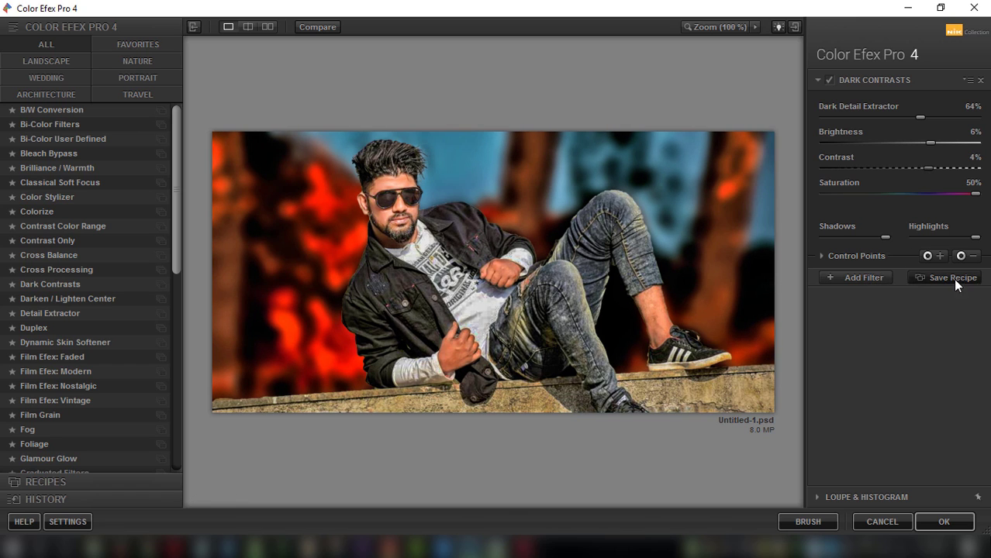
- Add a negative control point on the face and points on hand, chest, ankle and leg, then apply
click(960, 256)
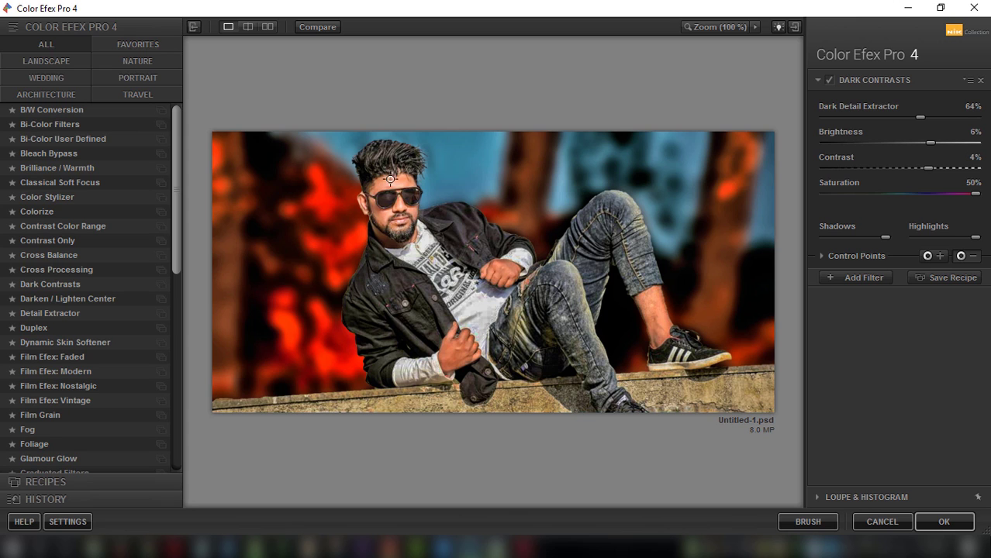
click(397, 214)
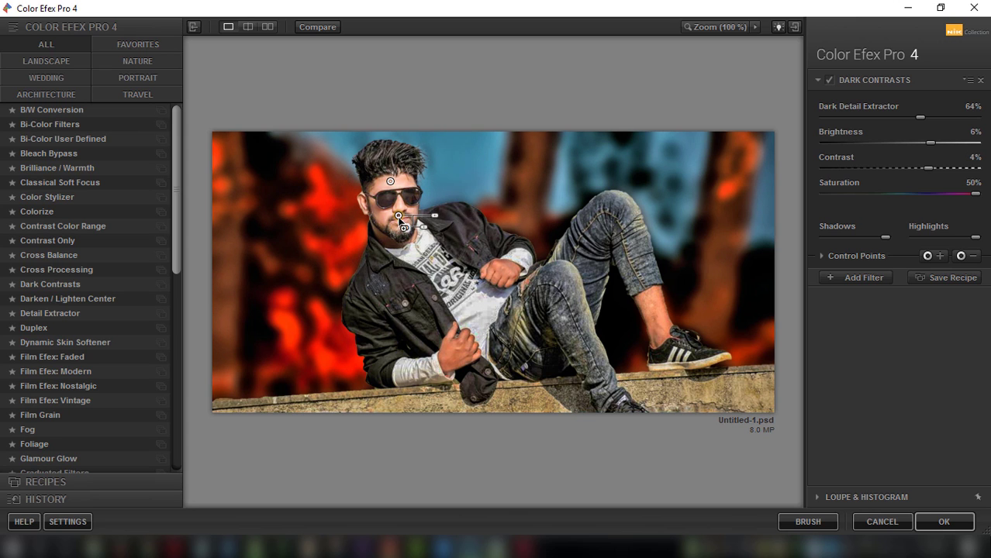
click(453, 350)
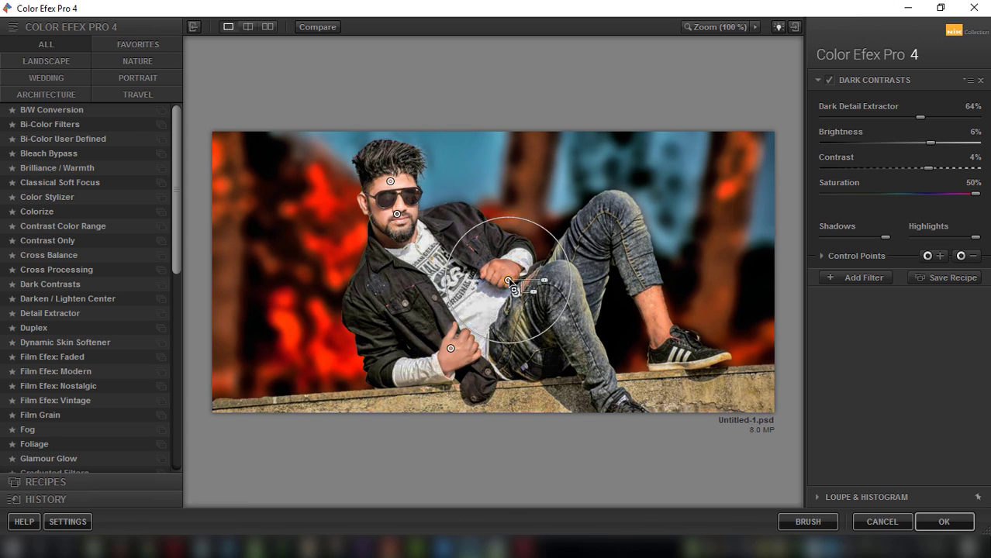
click(501, 275)
click(677, 341)
click(652, 305)
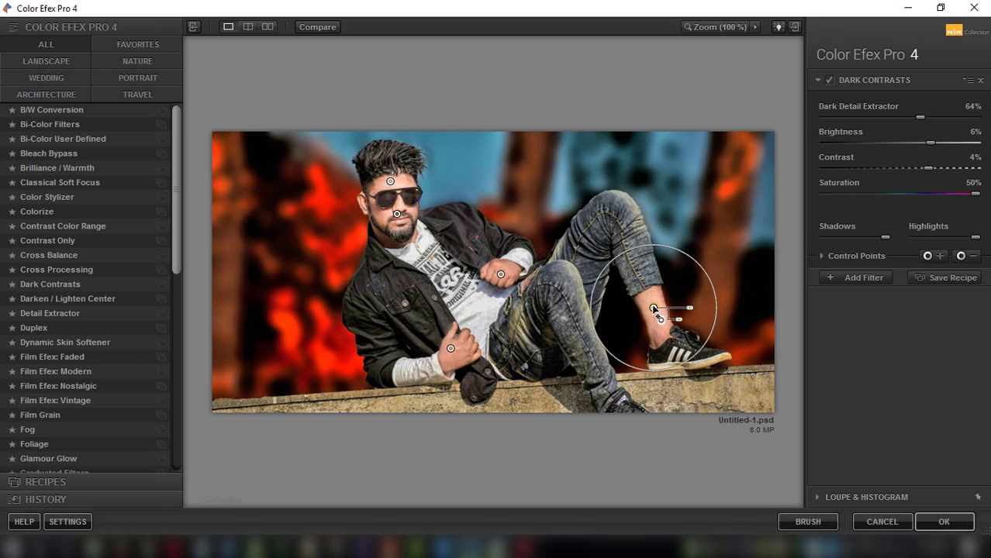
drag(678, 341, 656, 324)
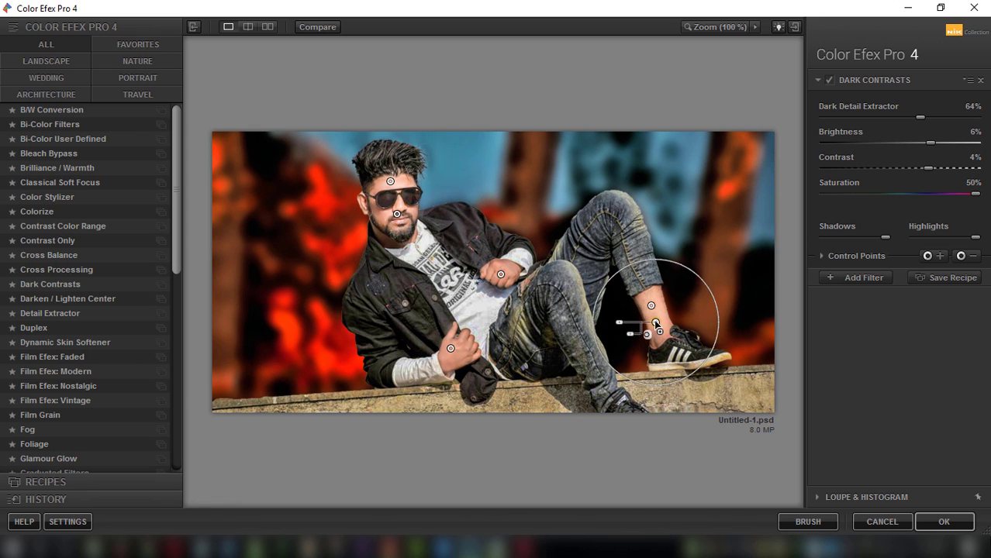
click(851, 279)
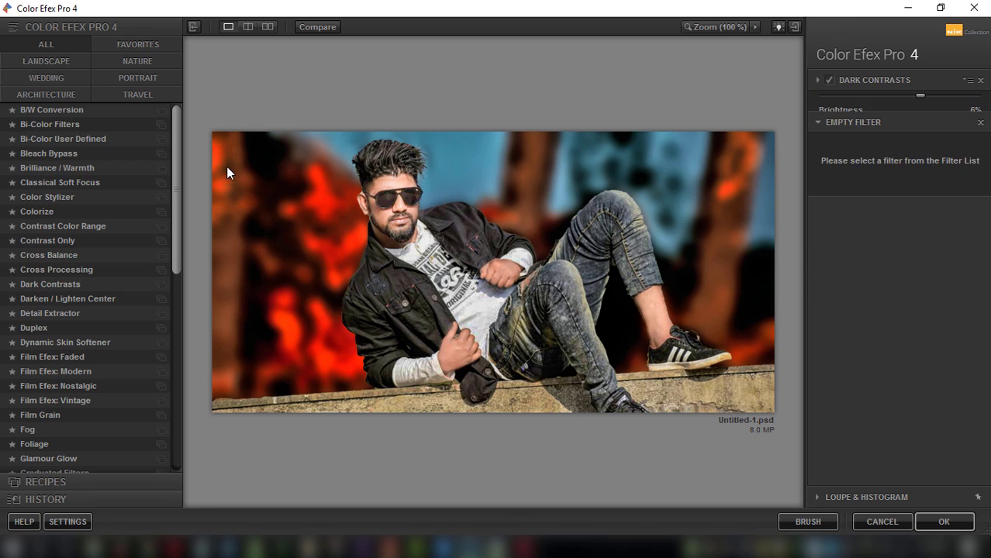
drag(175, 155, 172, 211)
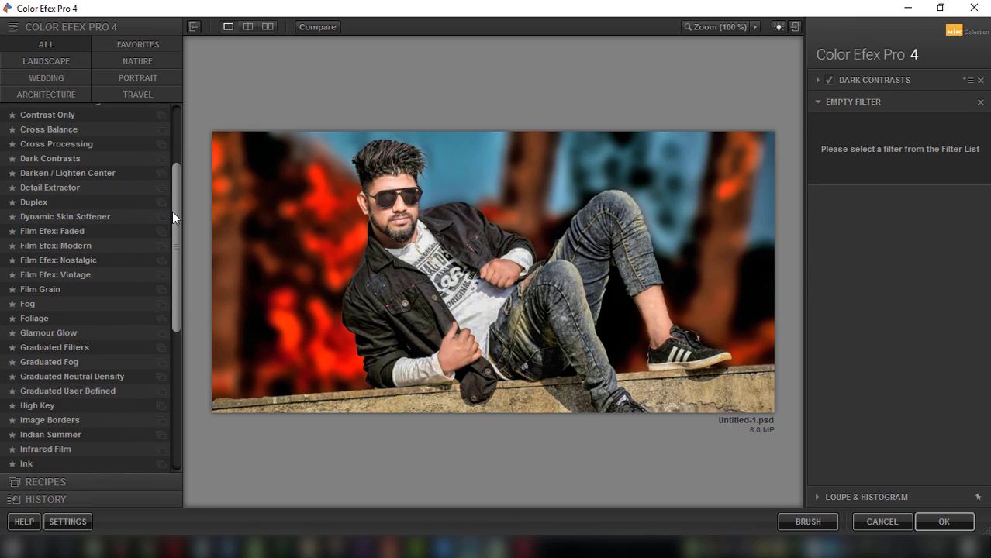
click(943, 521)
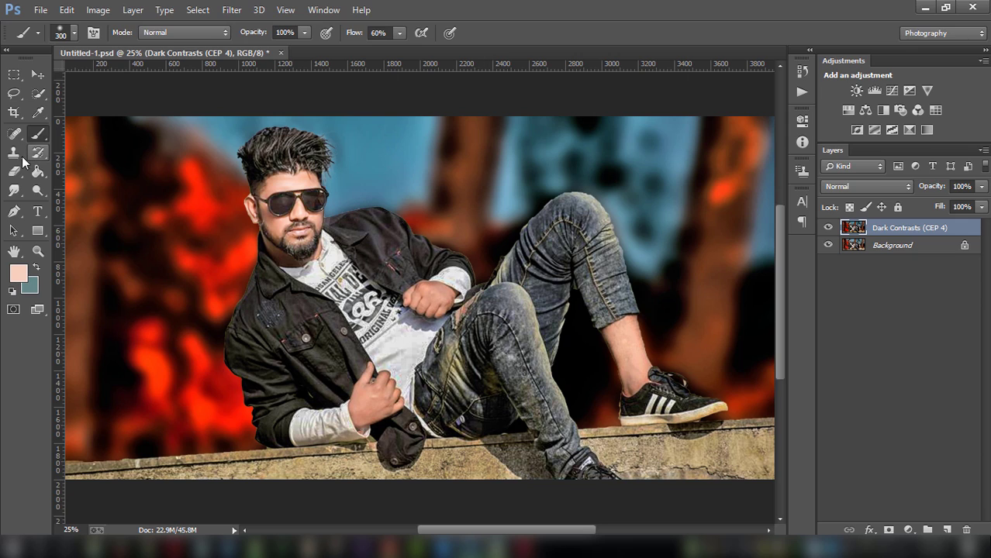
- Set up the Smudge tool with a bristle tip, Normal mode, 67% strength and size 52
click(38, 112)
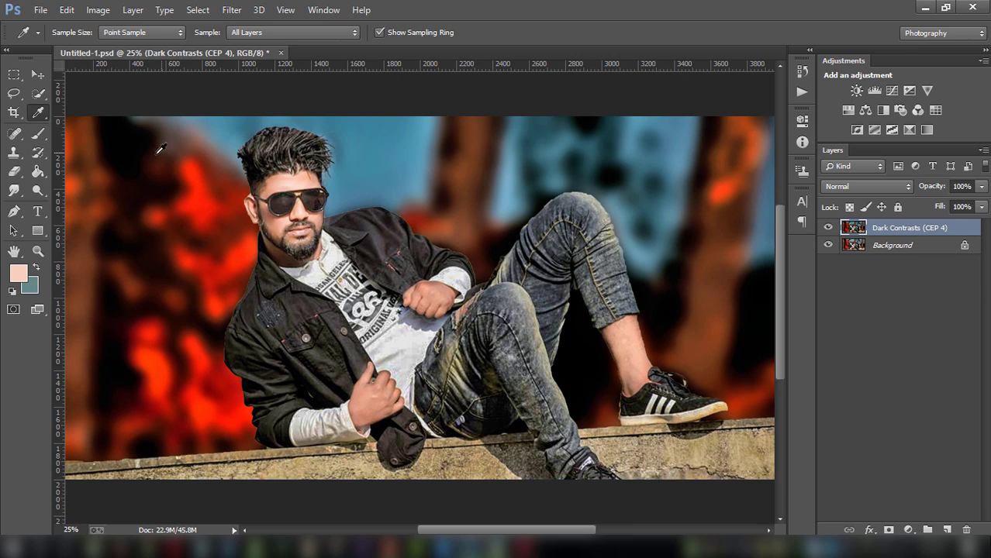
click(14, 190)
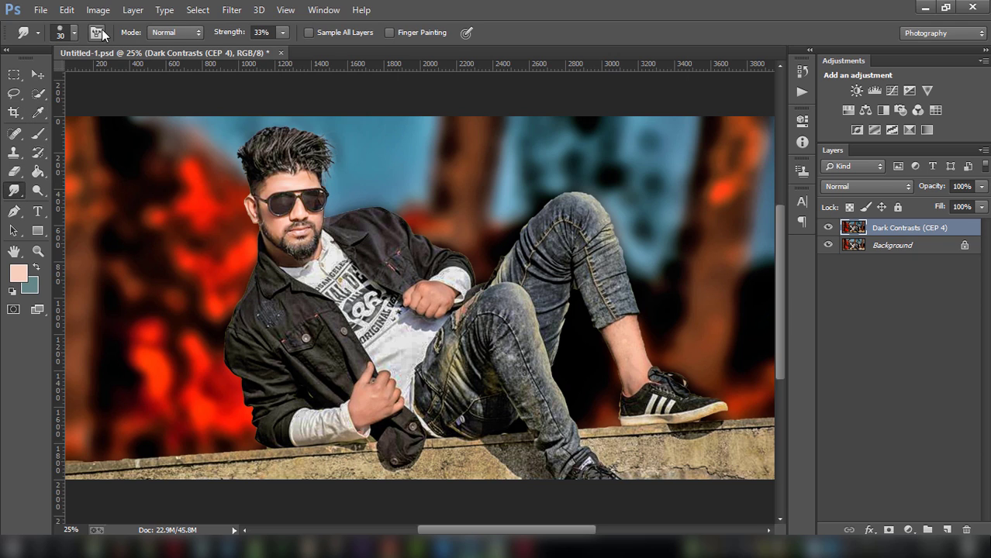
click(74, 32)
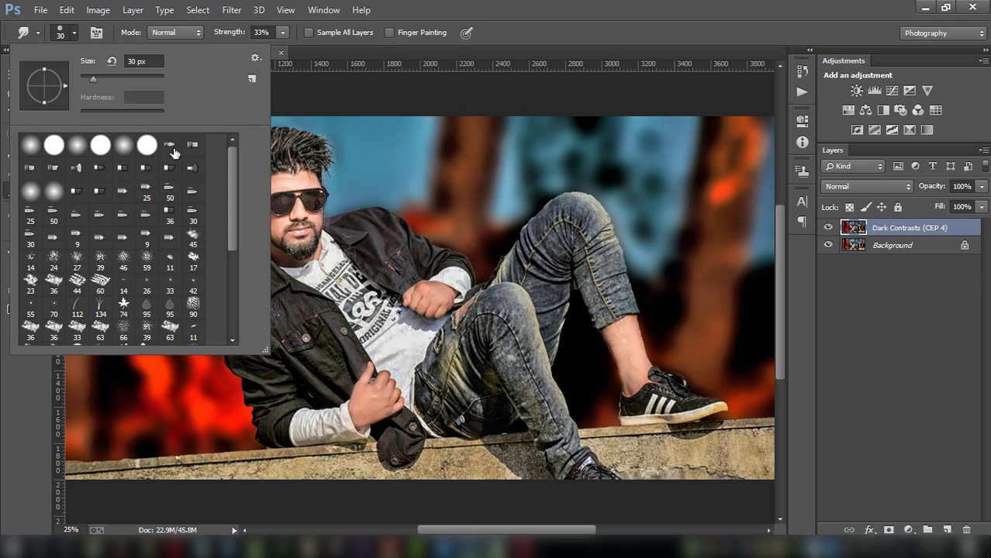
double_click(43, 173)
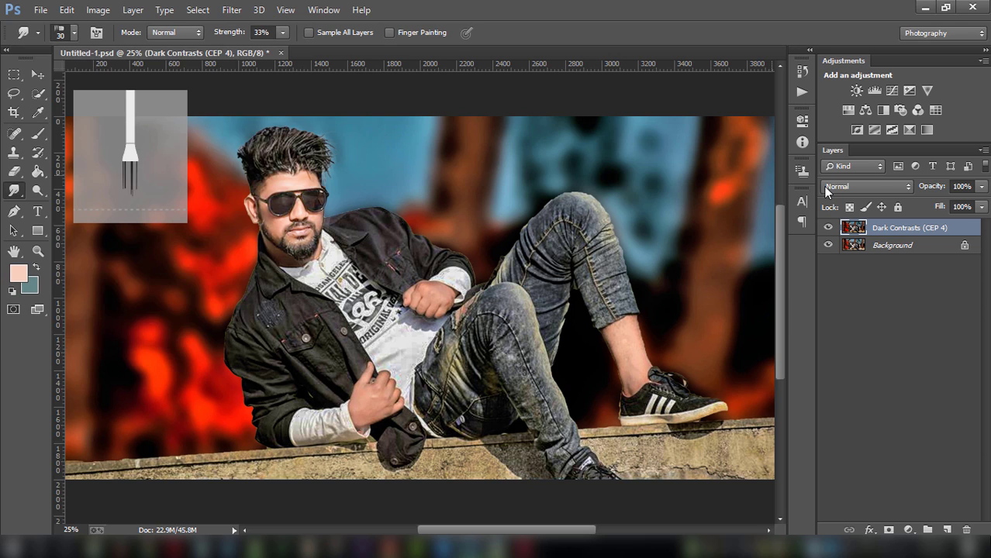
click(847, 191)
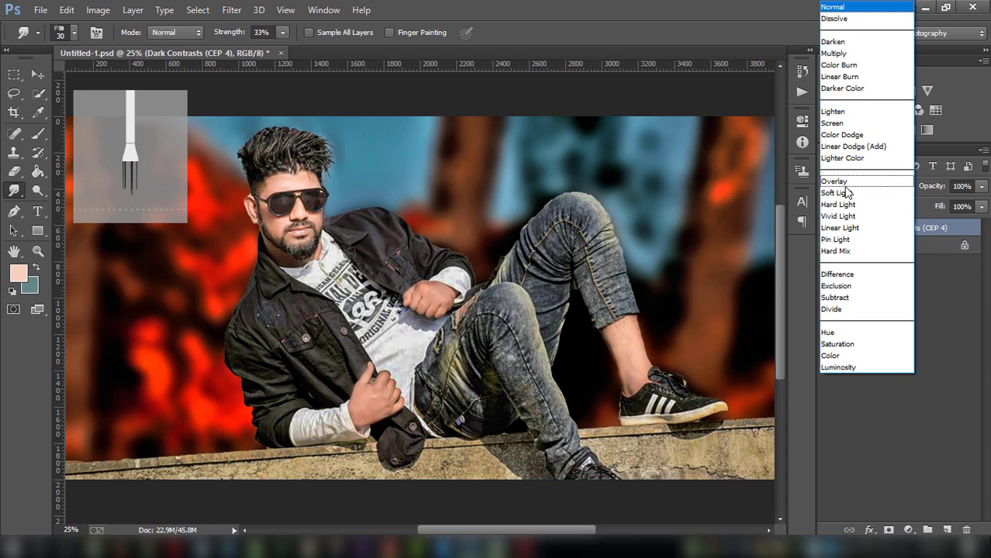
click(954, 274)
mouse_move(130, 156)
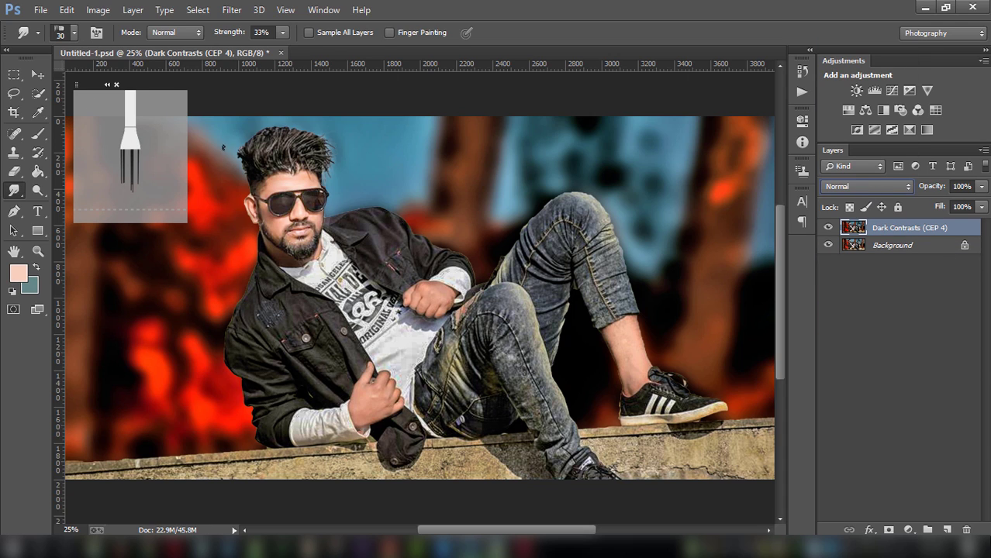
drag(281, 36, 304, 62)
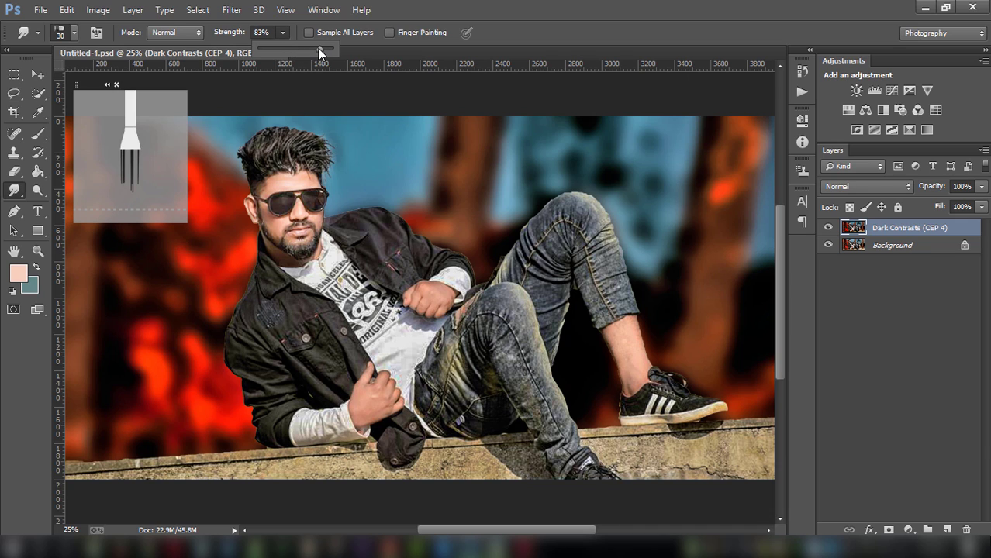
key(Up)
key(Up)
key(Up)
click(74, 33)
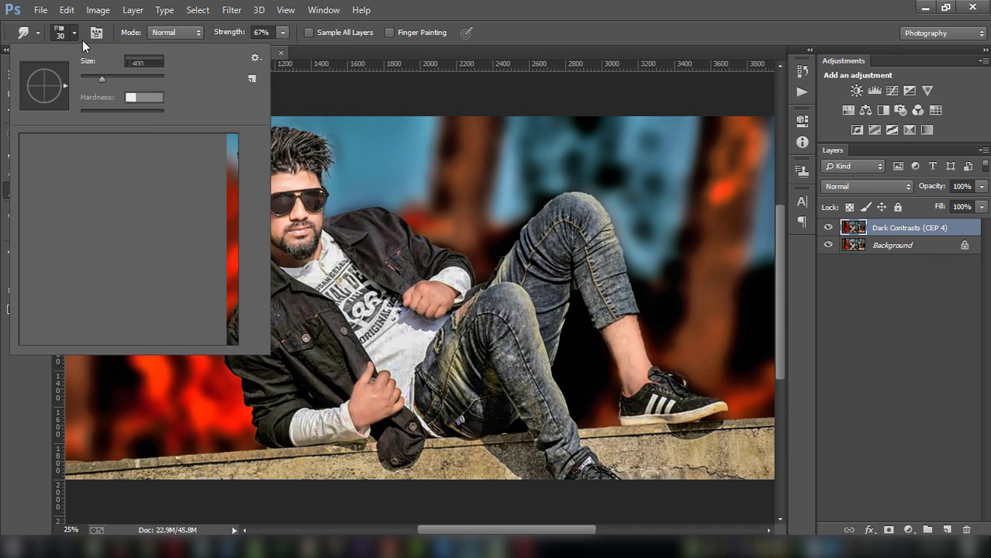
click(155, 62)
text(52)
key(Return)
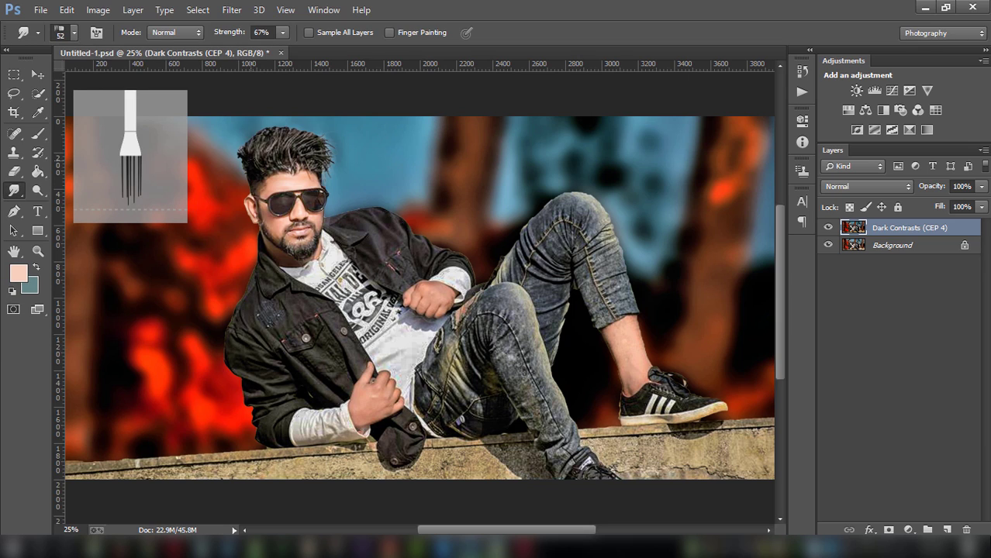
- Smudge the hair strands outward, stepping backward to undo two unwanted strokes
mouse_move(249, 148)
mouse_down()
mouse_move(251, 134)
mouse_move(298, 122)
mouse_move(308, 140)
mouse_up()
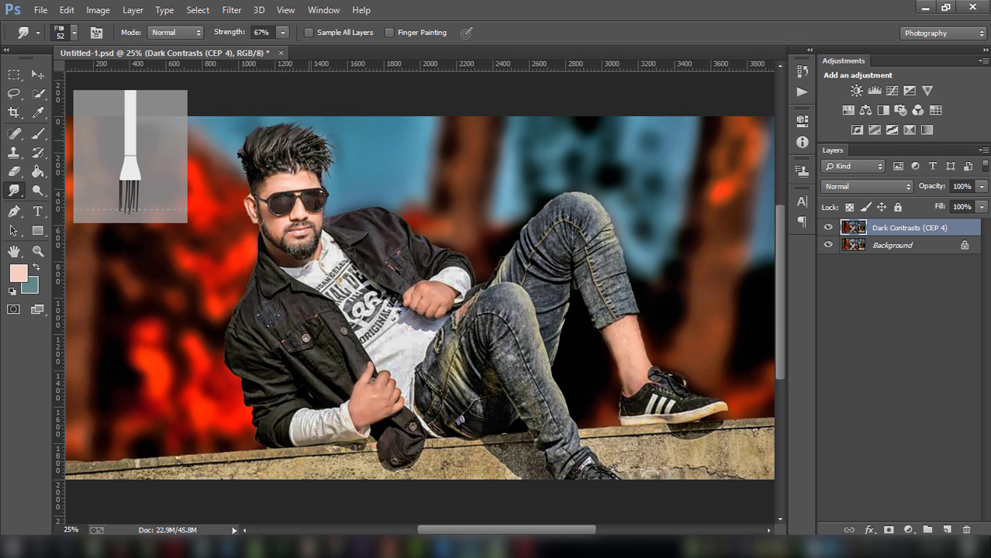
drag(243, 155, 254, 144)
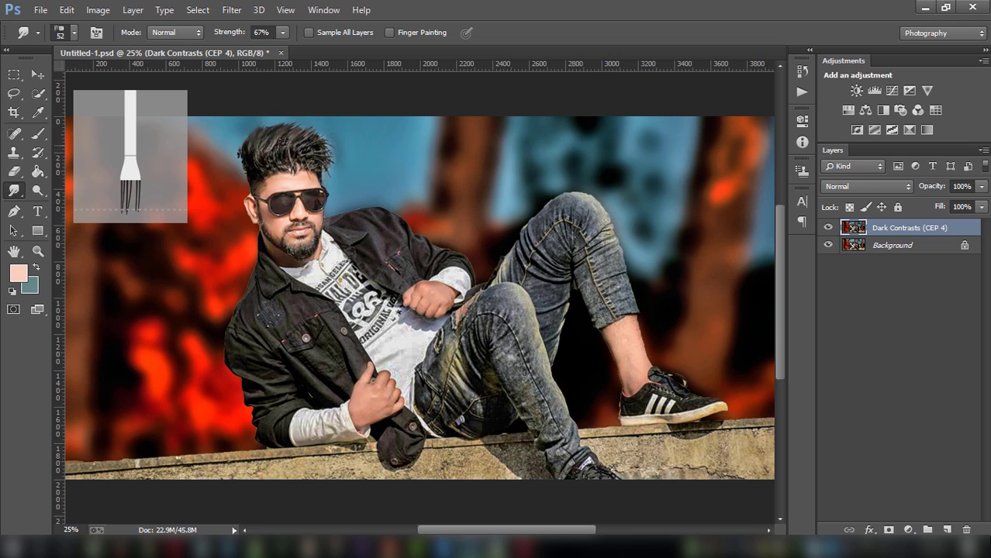
click(67, 9)
click(101, 39)
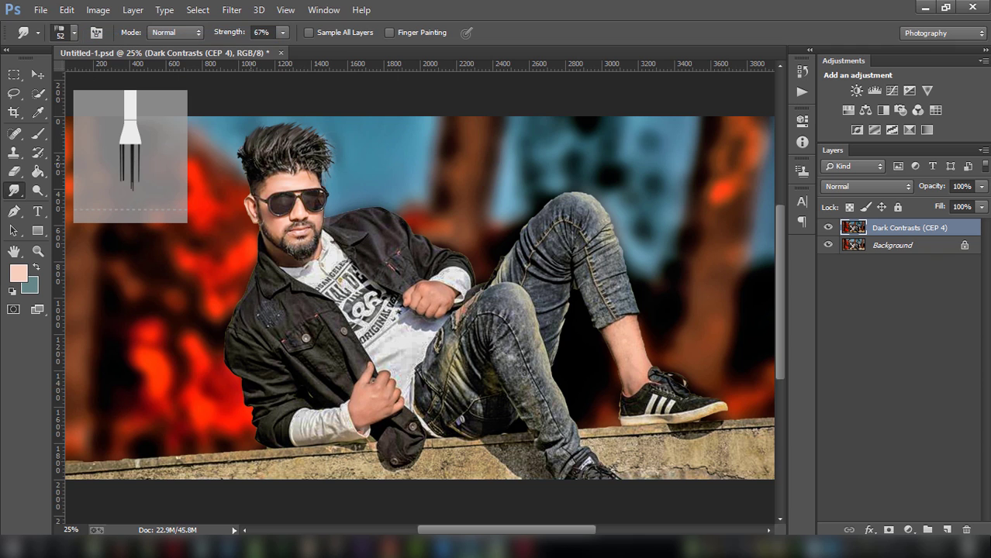
drag(242, 147, 243, 132)
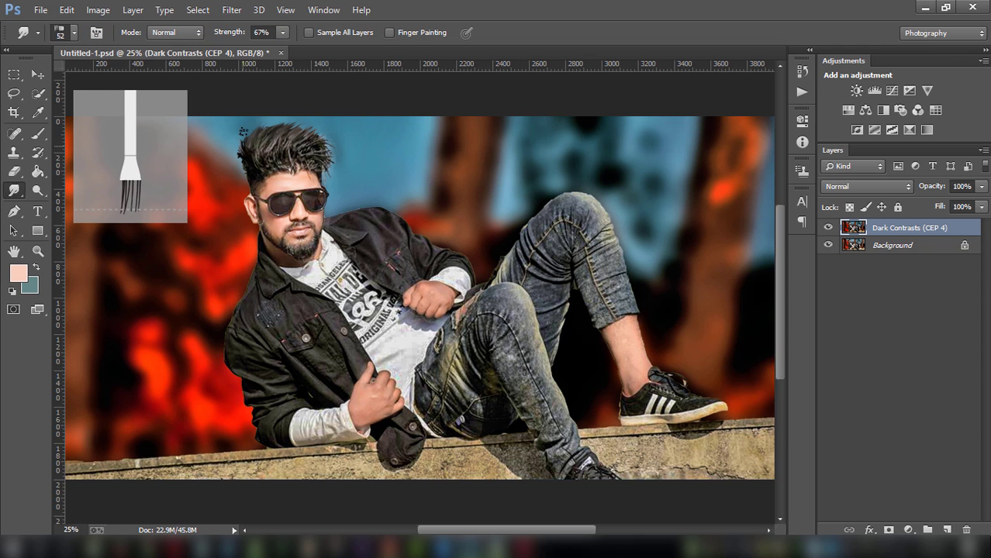
click(66, 9)
click(101, 37)
- Zoom in on the head and smudge the left and top hair edges outward
key(ctrl+plus)
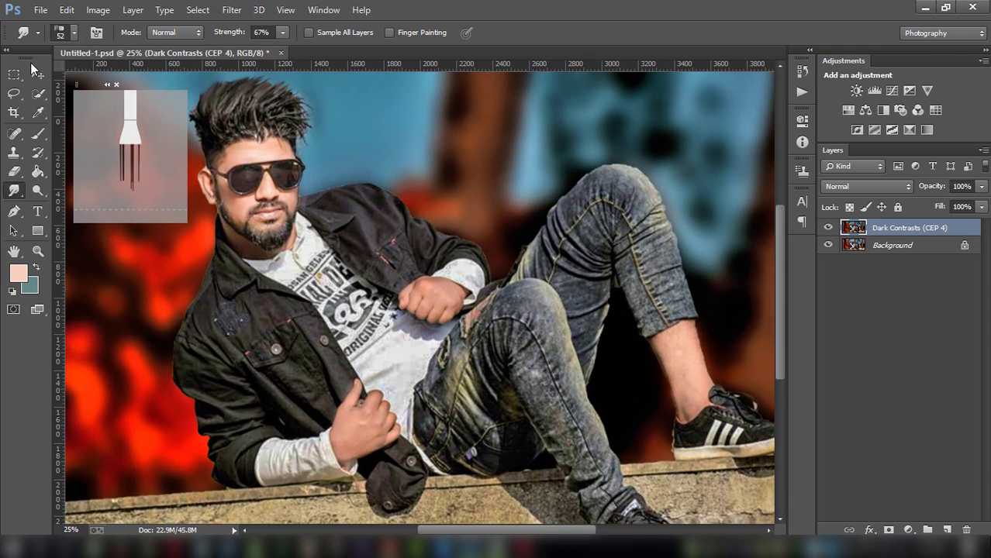
scroll(419, 295, up, 5)
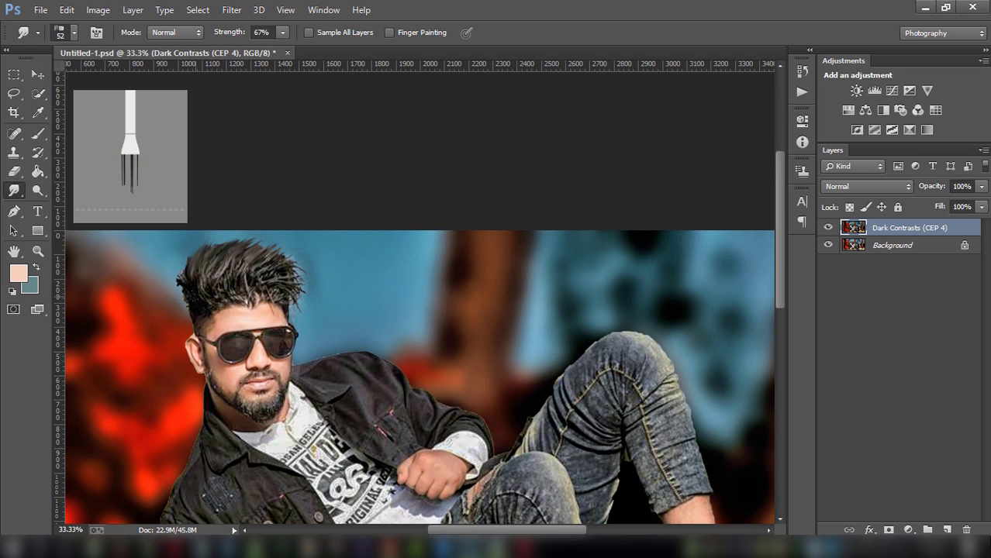
scroll(186, 272, up, 1)
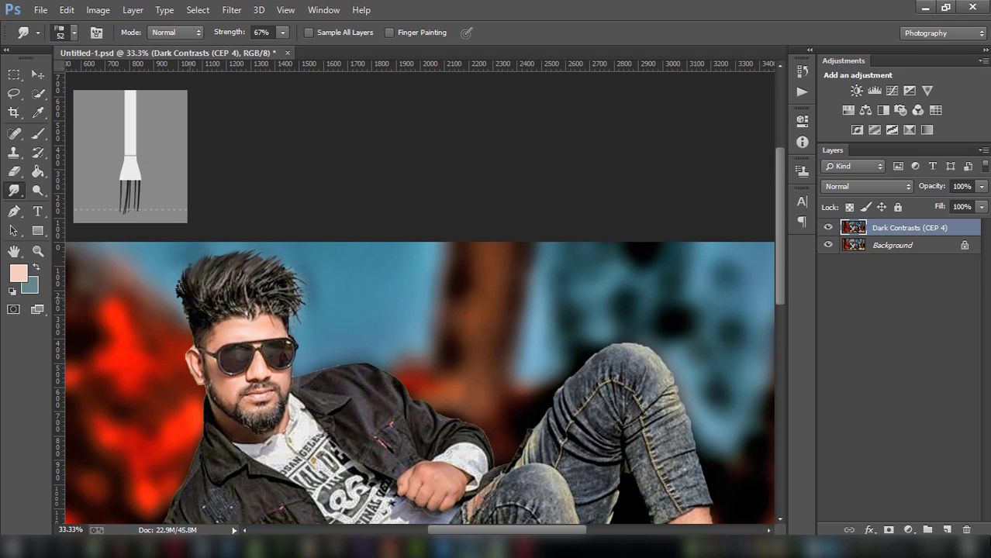
drag(197, 305, 208, 256)
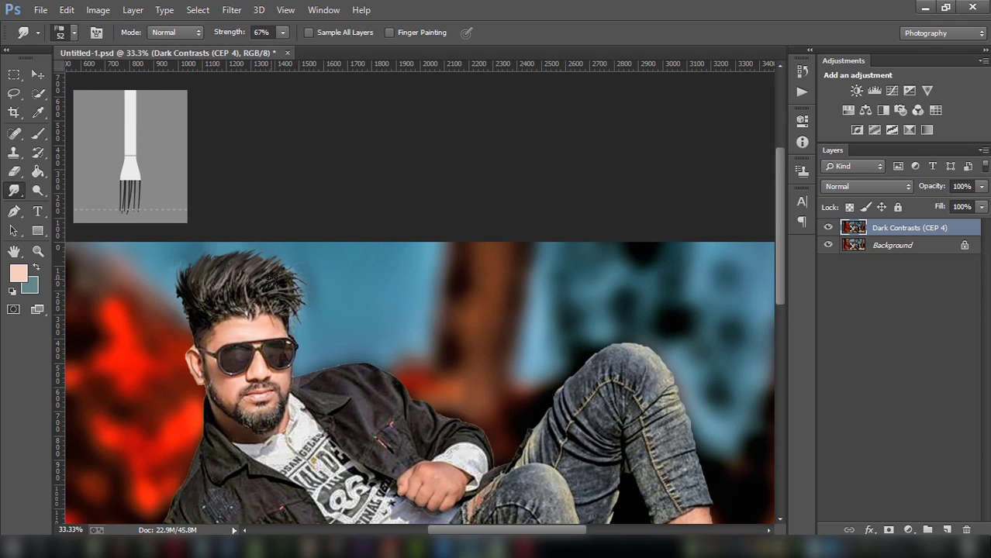
mouse_move(272, 277)
mouse_down()
mouse_move(298, 278)
mouse_move(277, 290)
mouse_move(280, 256)
mouse_up()
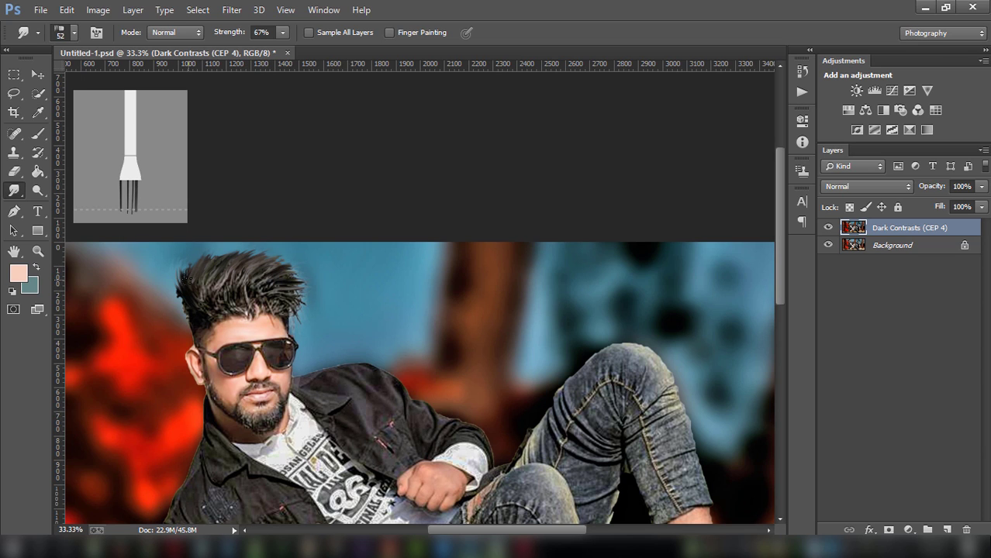
key(ctrl+minus)
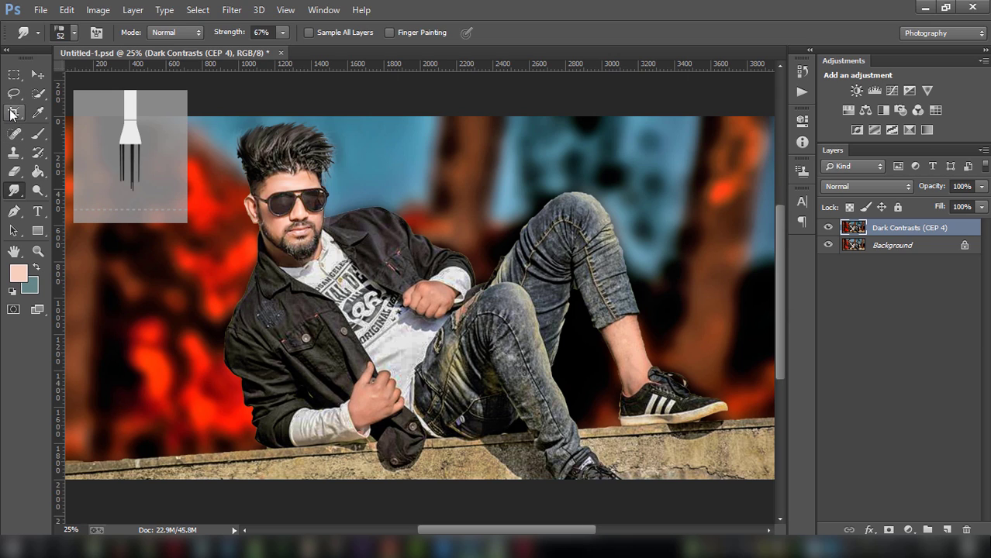
- Lasso the hair and copy it onto a new layer
click(14, 93)
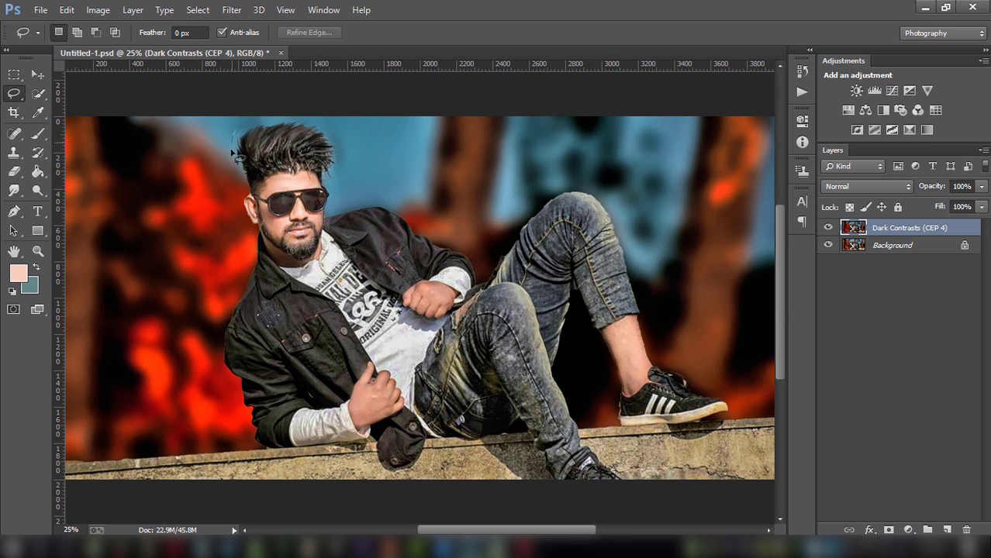
mouse_move(233, 154)
mouse_down()
mouse_move(304, 111)
mouse_move(246, 135)
mouse_up()
right_click(280, 118)
click(311, 260)
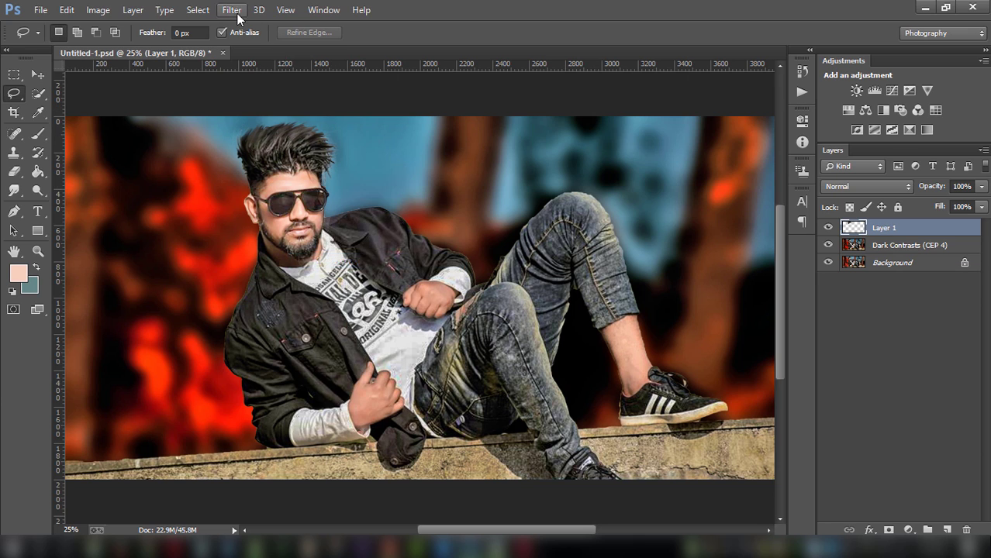
- Apply Oil Paint with Stylization 8.47, Cleanliness 5.95, Scale 0.1, and Bristle, Angle, Shine 0
click(232, 10)
click(326, 132)
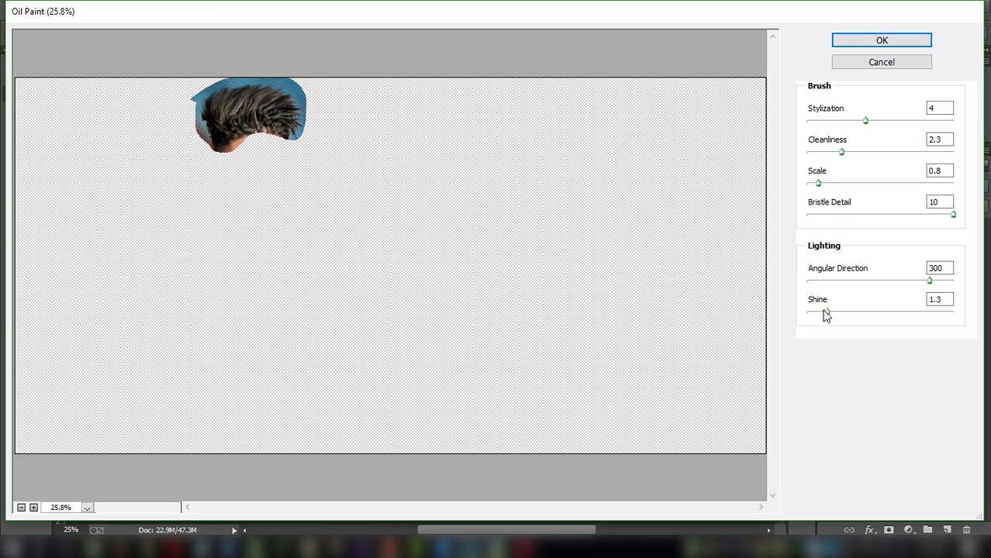
drag(825, 312, 773, 318)
click(809, 281)
drag(810, 214, 778, 219)
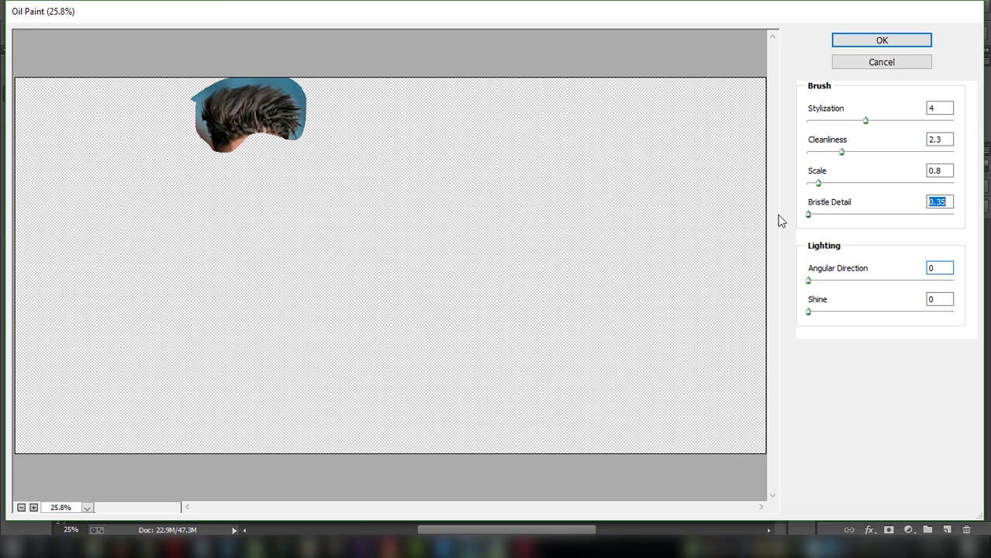
drag(821, 185, 787, 186)
mouse_move(841, 152)
mouse_down()
mouse_move(885, 152)
mouse_move(869, 121)
mouse_up()
click(930, 121)
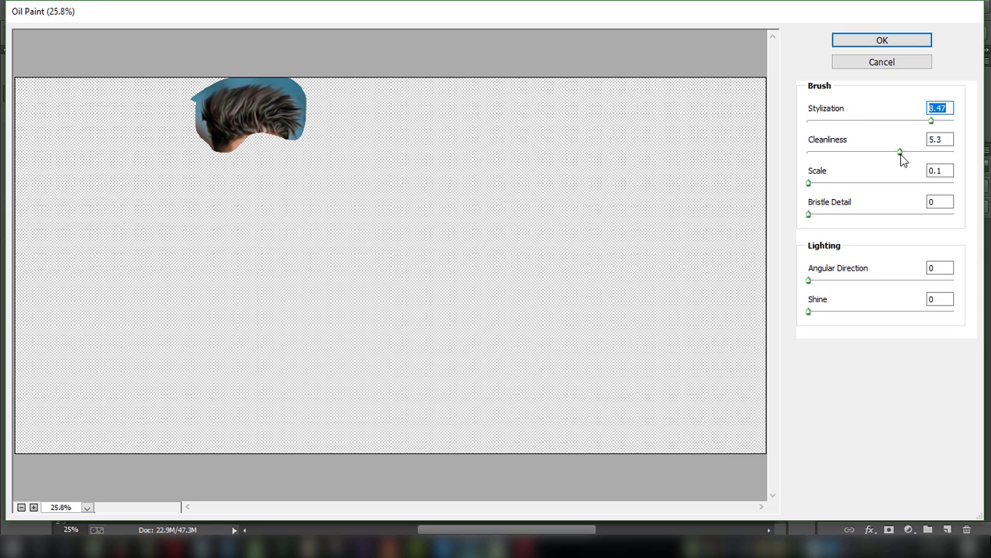
drag(901, 152, 894, 152)
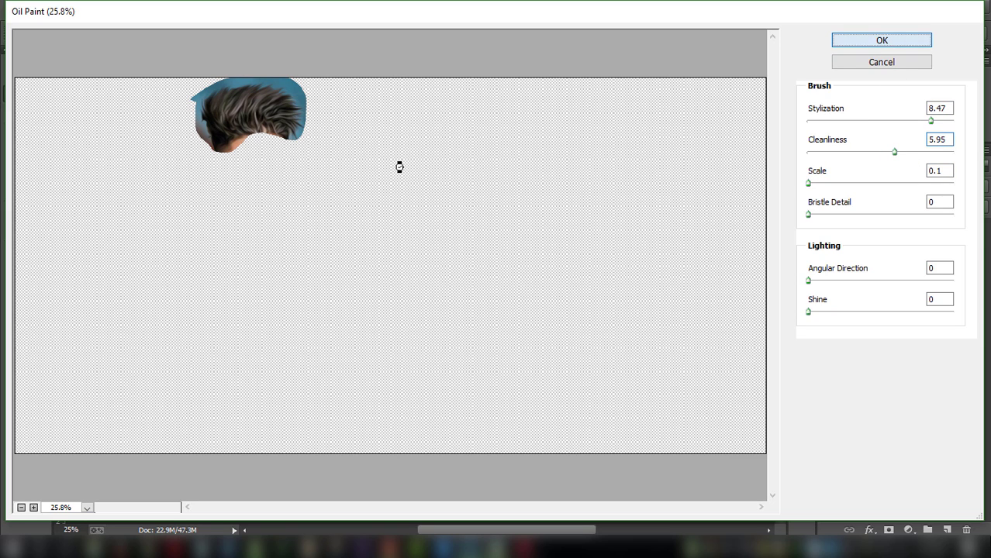
key(Return)
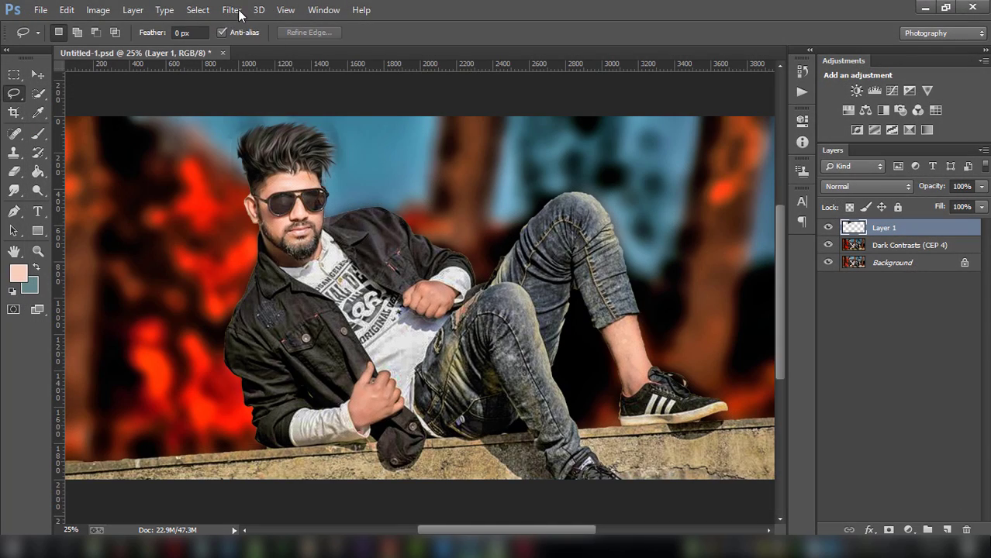
- Give the hair layer Camera Raw Clarity +71 and sharpening amount 114
click(233, 10)
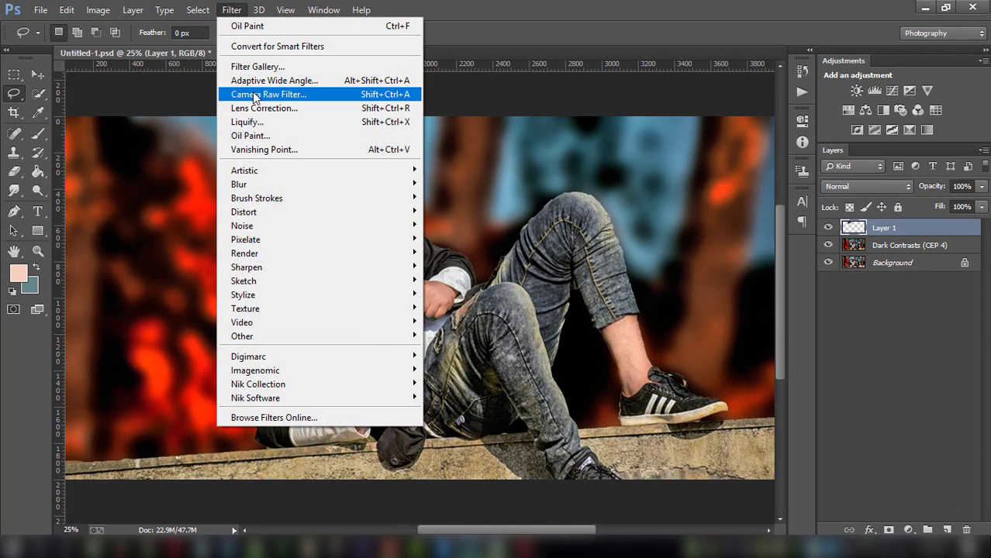
click(254, 94)
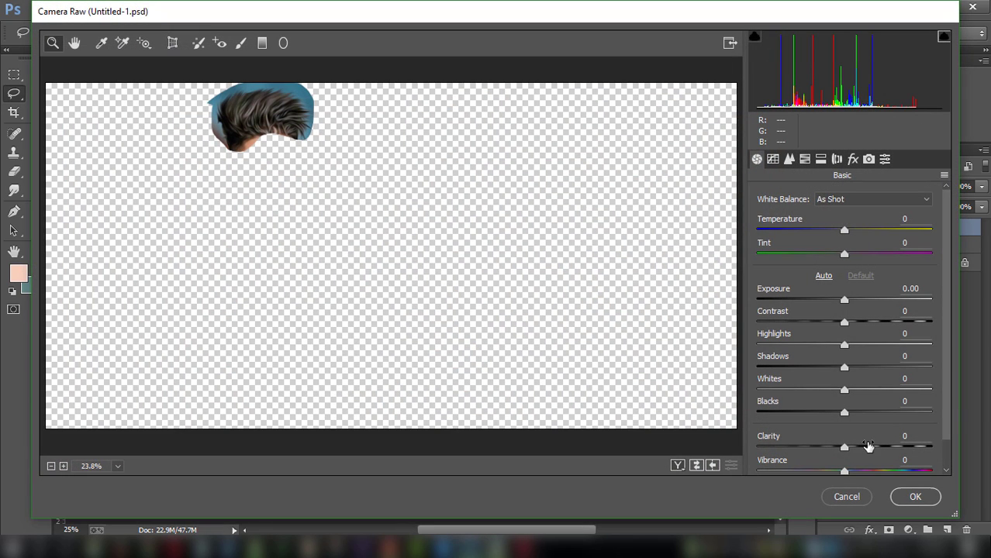
drag(869, 447, 905, 448)
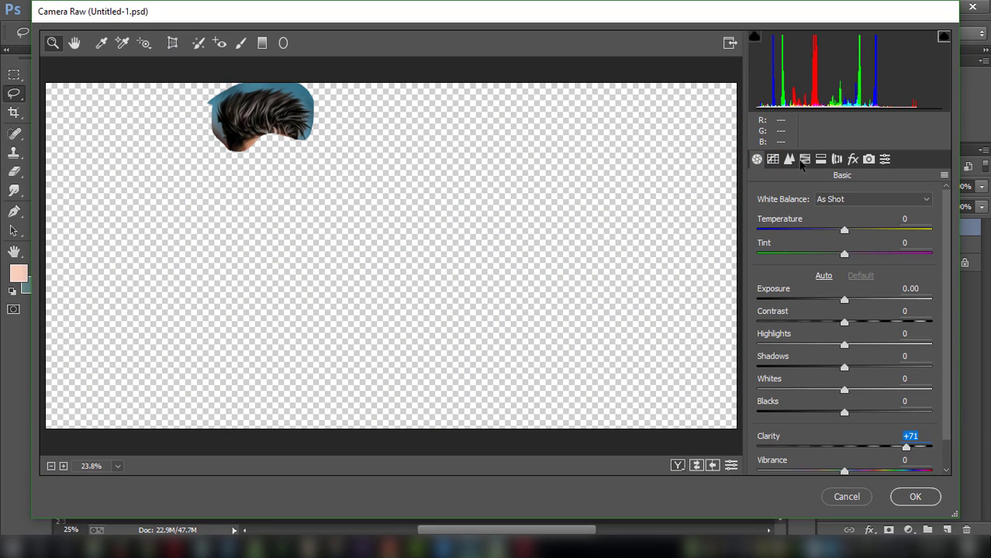
click(789, 159)
drag(812, 220, 891, 219)
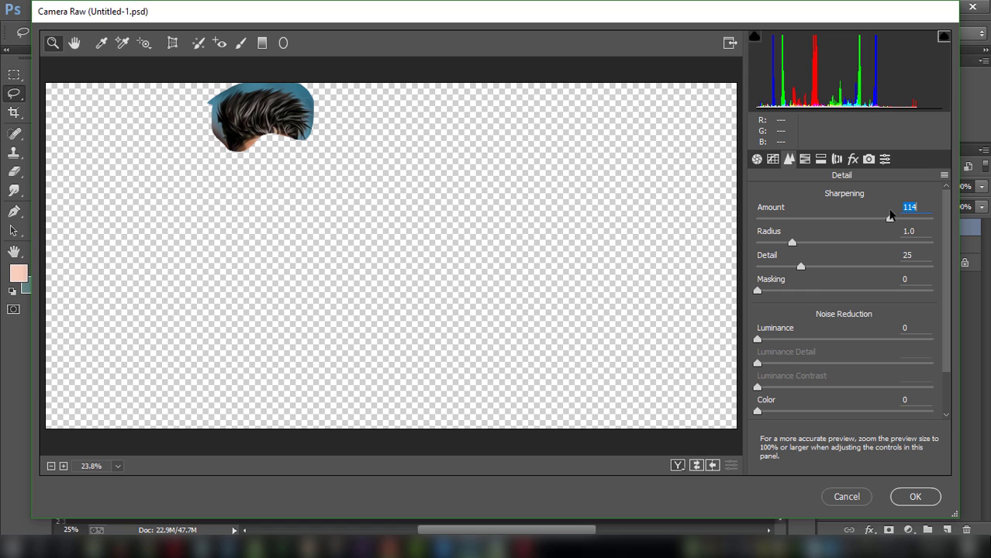
click(914, 496)
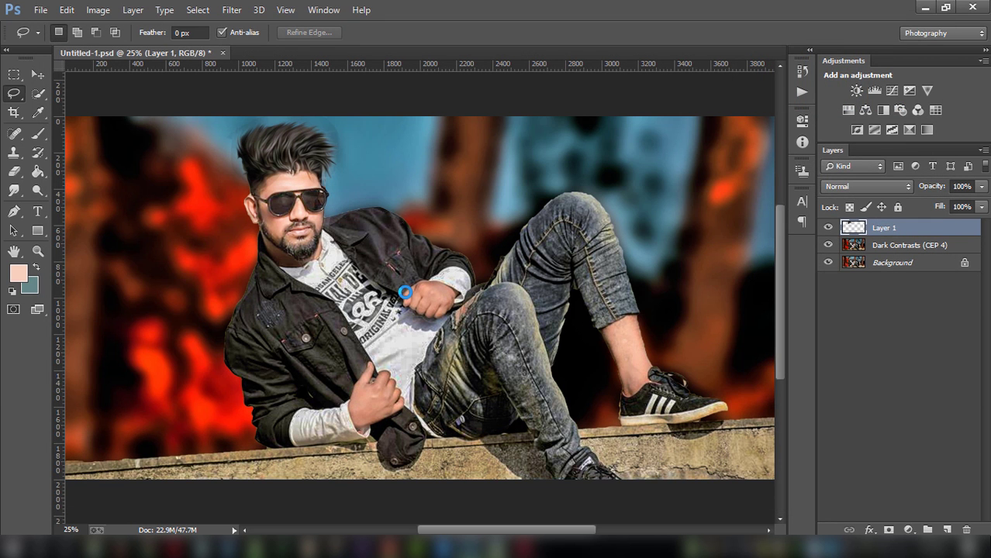
- Lower the hair layer's opacity to 80%
click(979, 190)
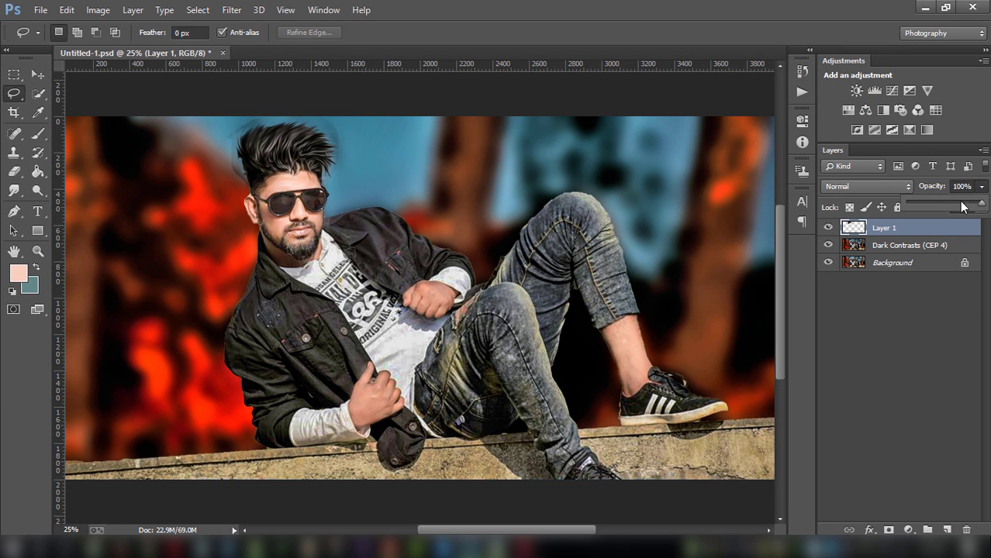
drag(961, 206, 902, 202)
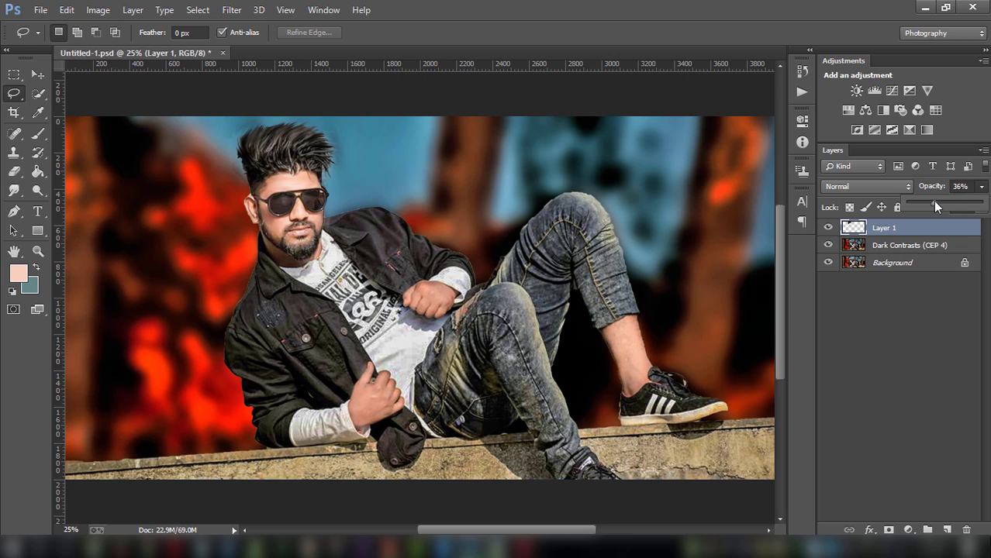
click(14, 190)
click(14, 171)
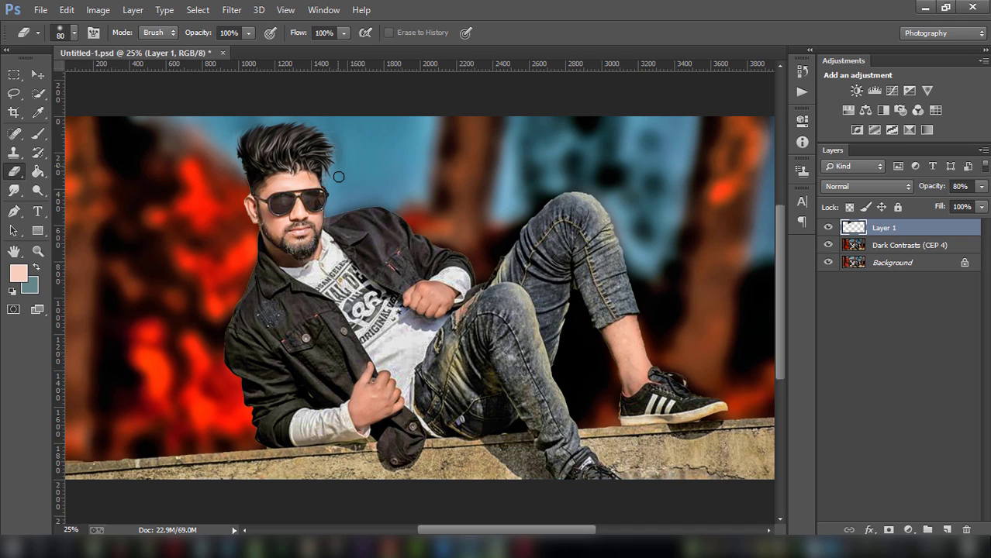
- Select Layer 1 together with Dark Contrasts, dismissing a no-layers-selected warning, and open their layer options
ctrl+click(915, 247)
right_click(915, 247)
click(172, 227)
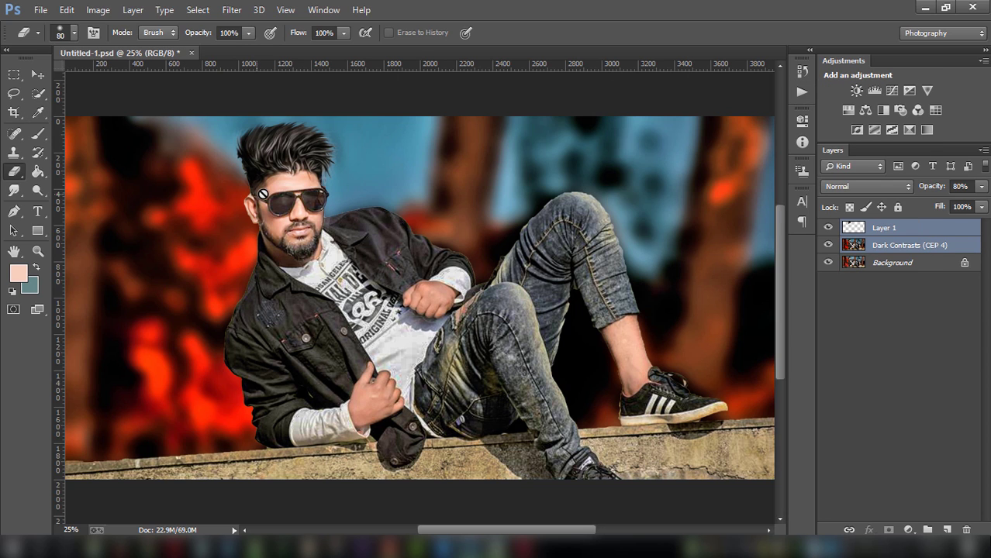
click(268, 196)
click(531, 210)
click(908, 230)
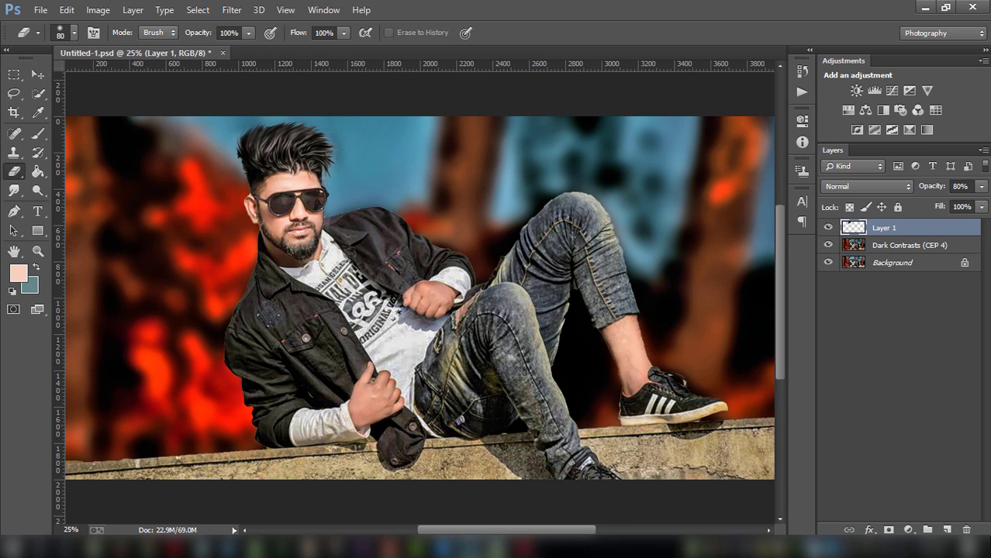
shift+click(899, 248)
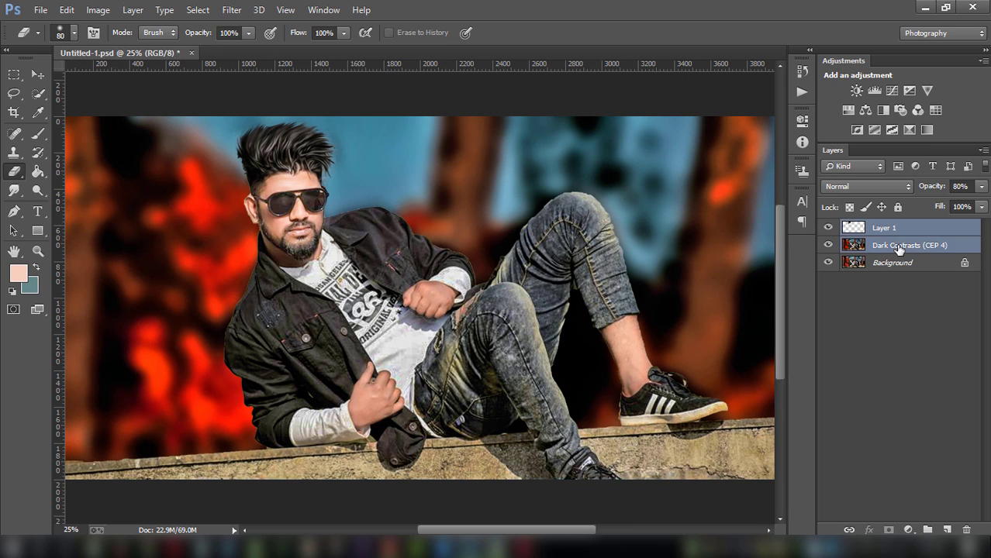
right_click(898, 248)
- Merge Dark Contrasts into Layer 1, then Quick Select both sunglass lenses
click(632, 423)
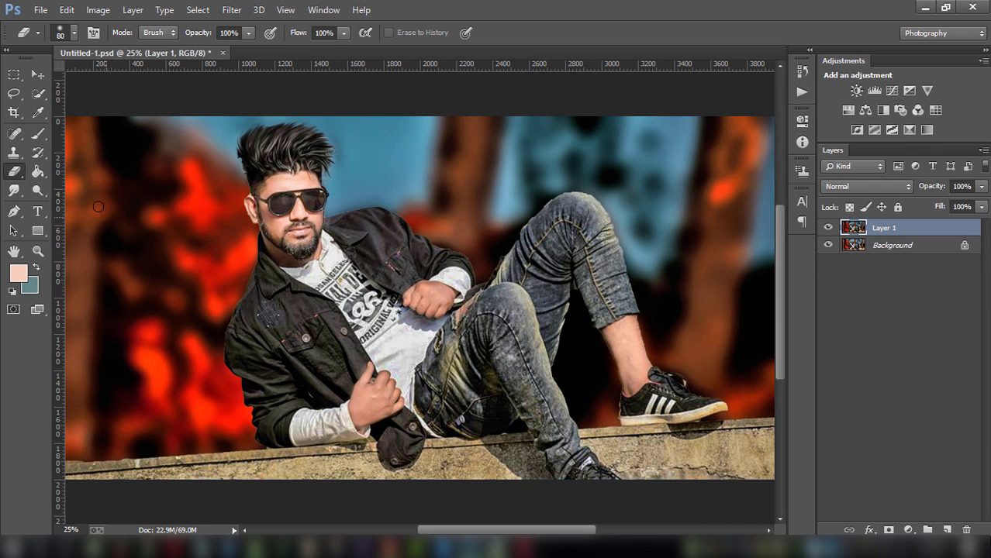
key(w)
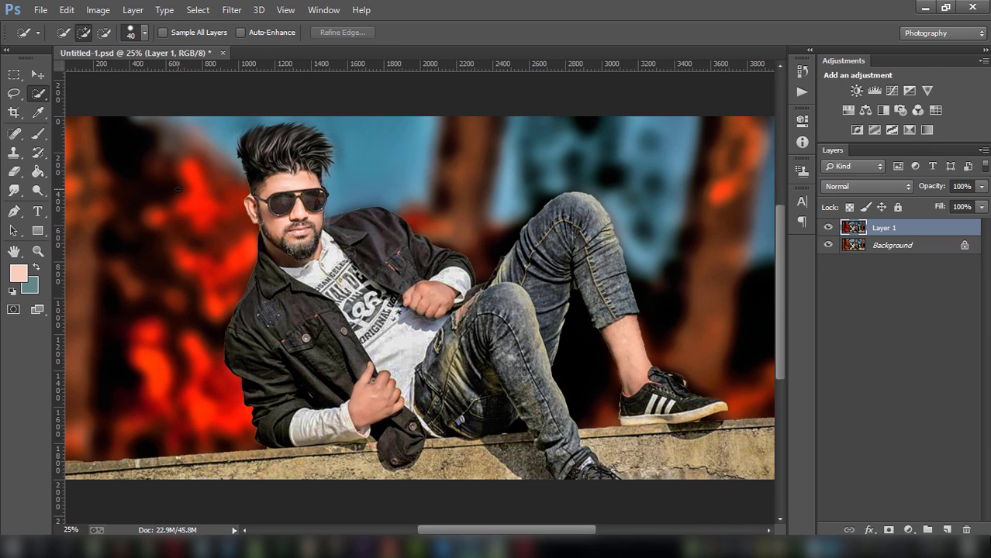
key(ctrl+plus)
key(ctrl+plus)
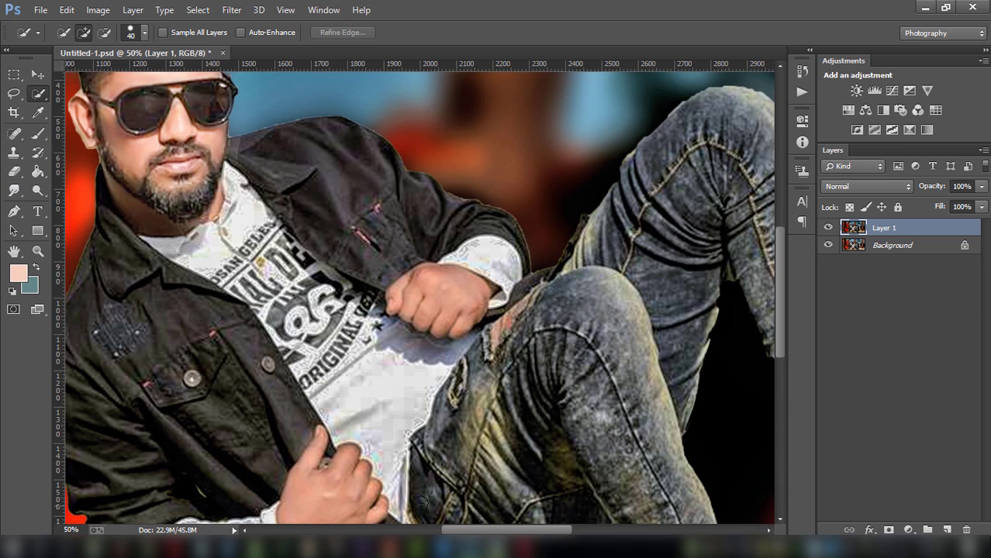
drag(178, 189, 318, 218)
scroll(318, 218, up, 2)
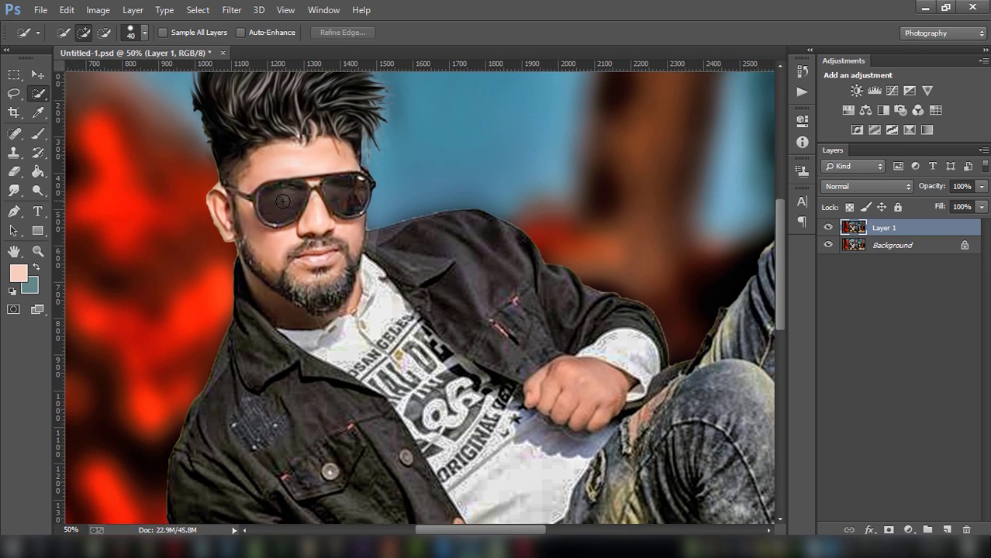
click(278, 202)
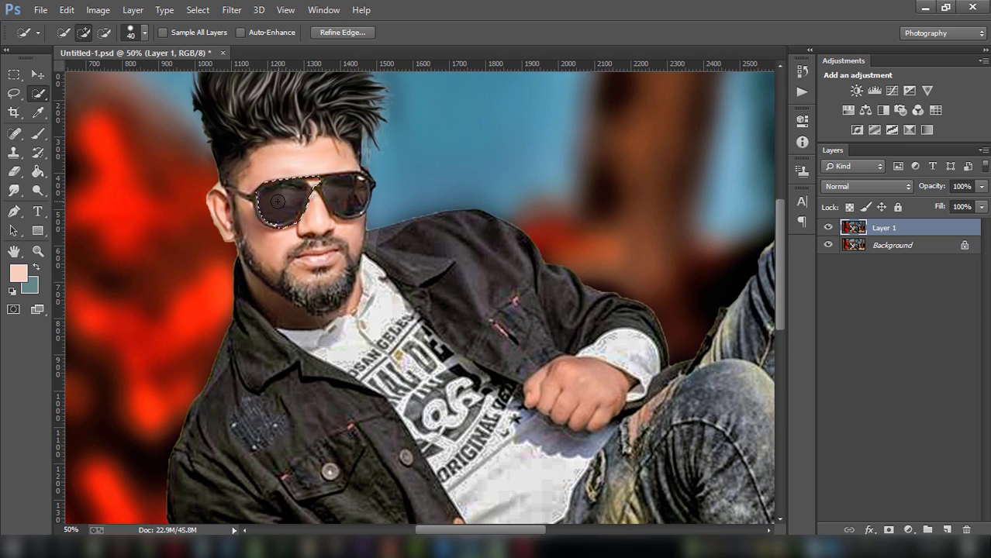
click(350, 189)
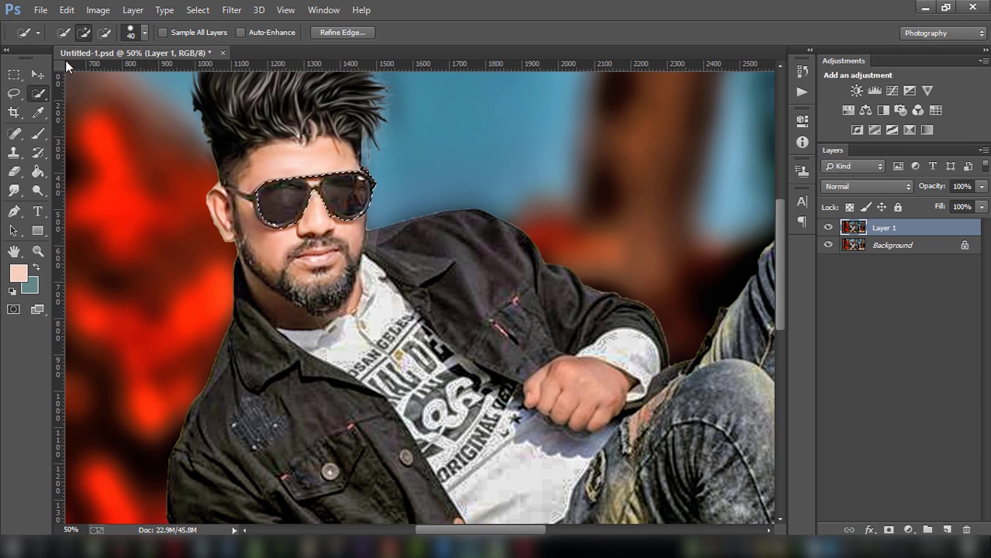
- Subtract the nose and glasses bridge from the lens selection using a smaller brush
click(104, 33)
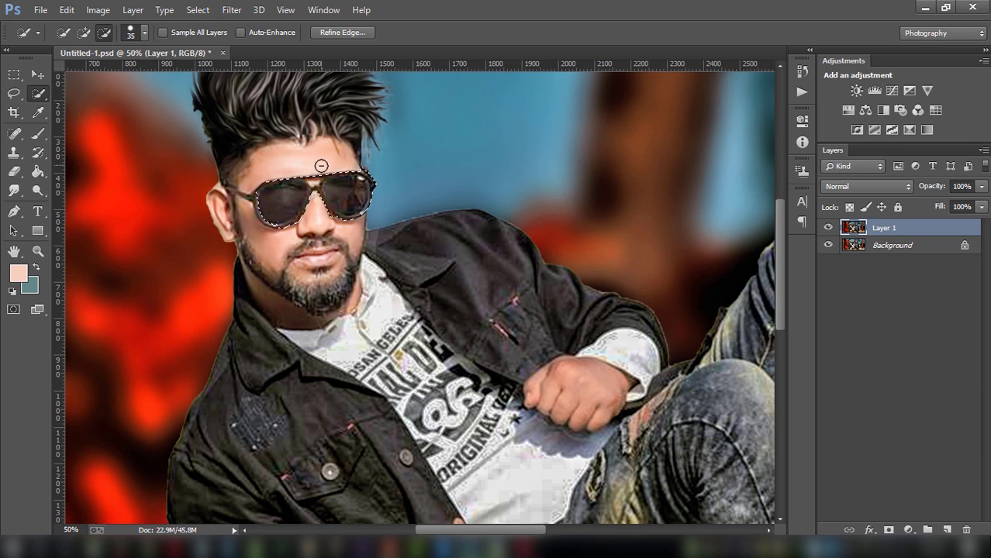
key(bracketleft)
key(bracketleft)
key(bracketleft)
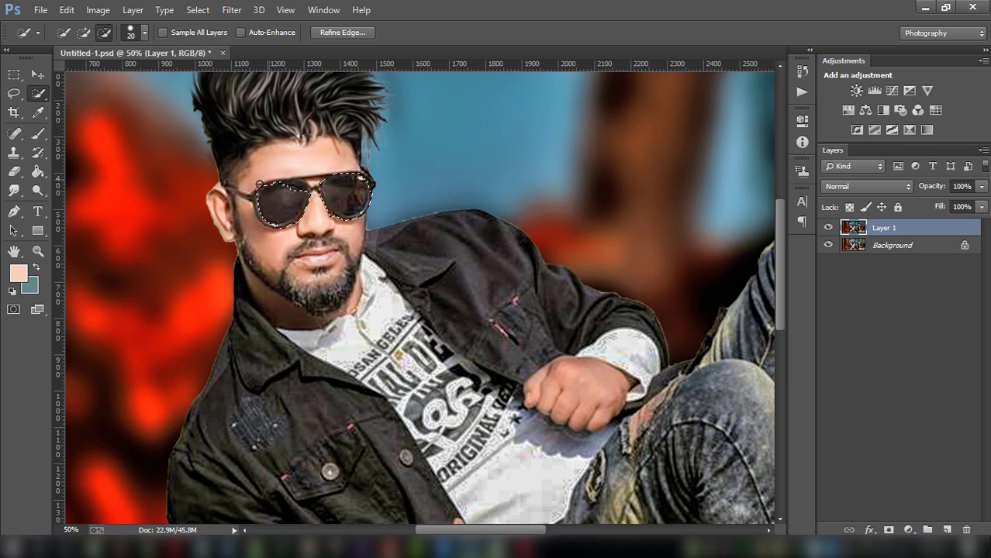
click(84, 32)
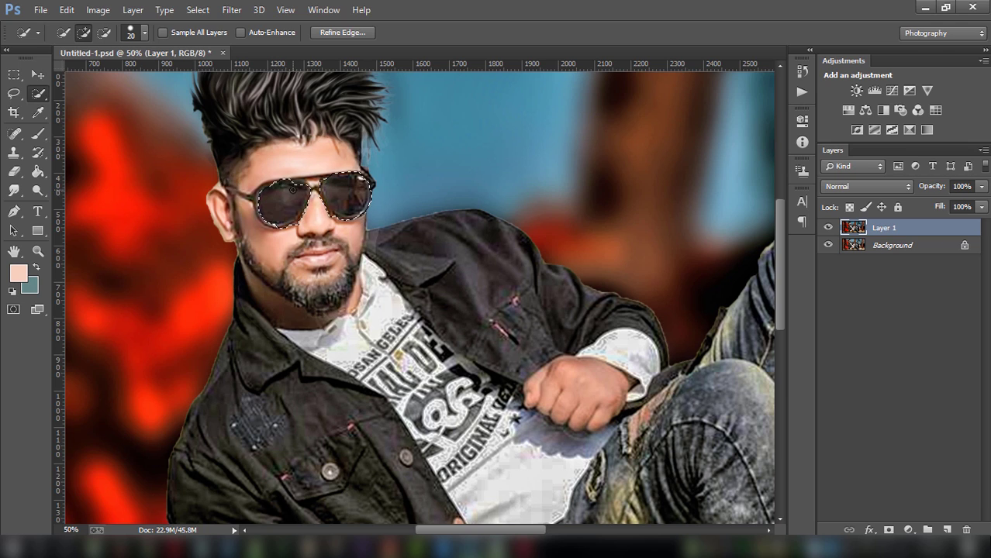
click(104, 32)
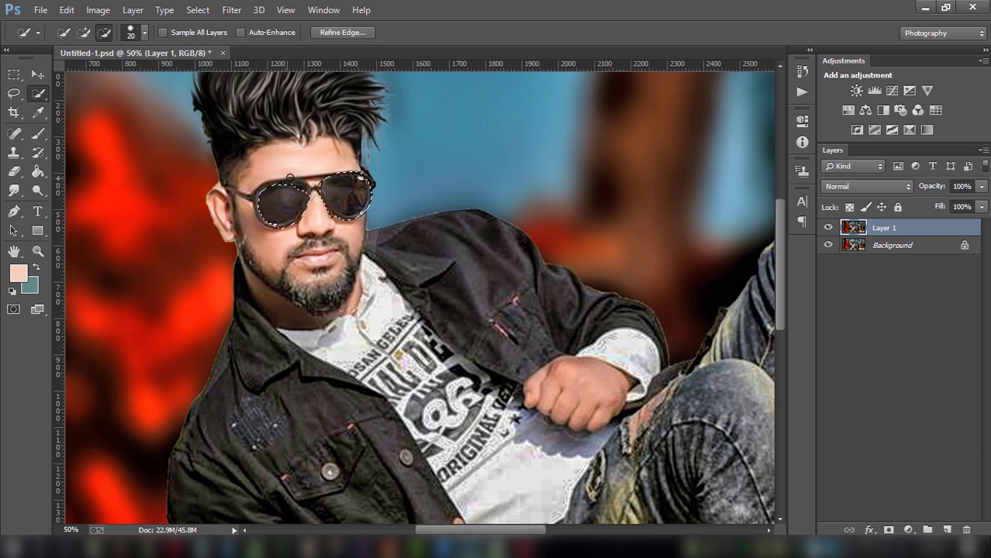
drag(290, 177, 302, 223)
click(308, 203)
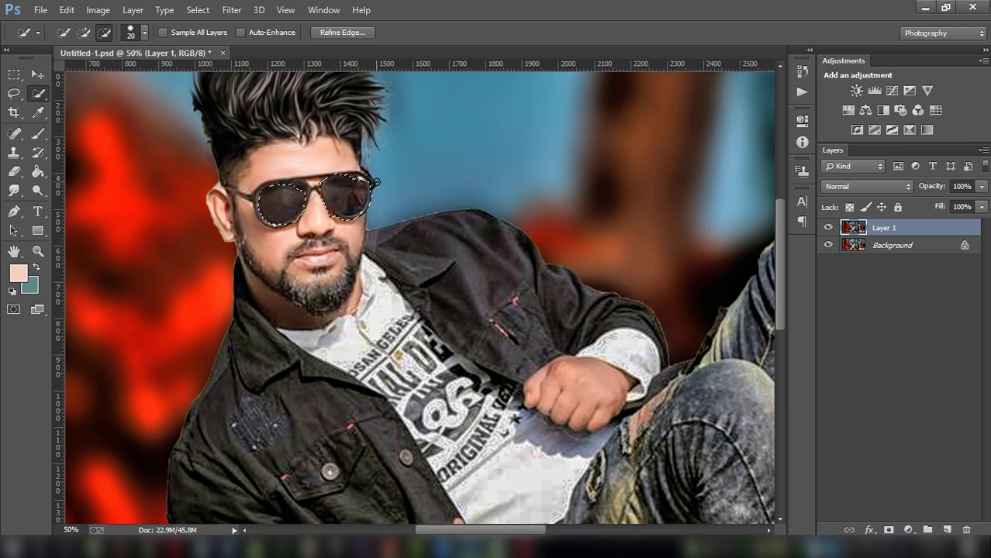
click(320, 214)
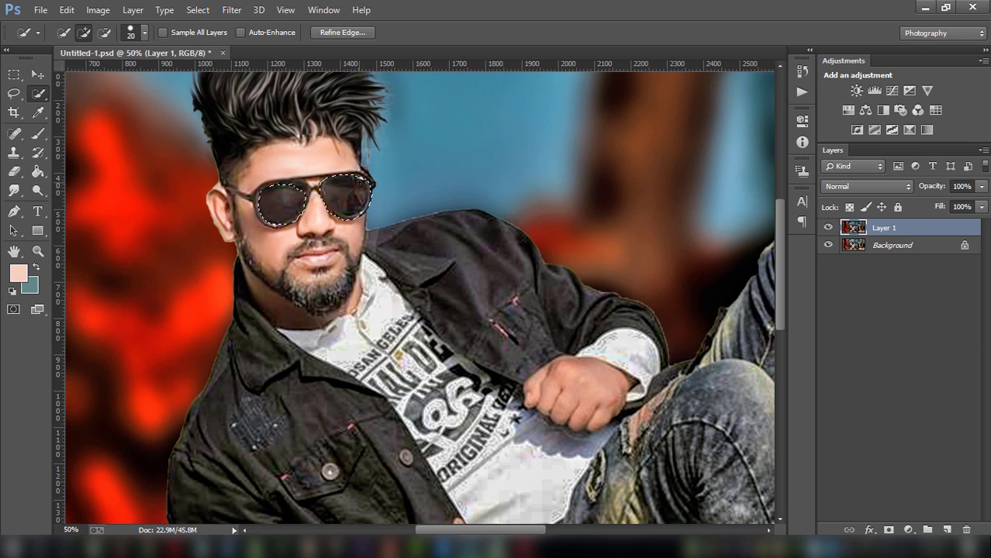
click(37, 134)
- Add a new empty layer above Layer 1 and set the foreground colour to bright yellow
click(948, 529)
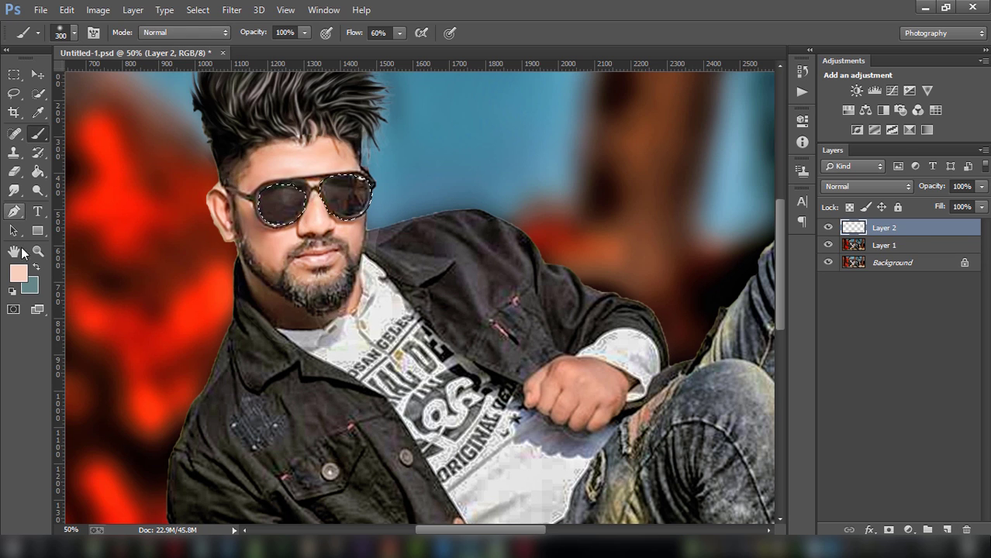
click(18, 273)
drag(612, 200, 659, 180)
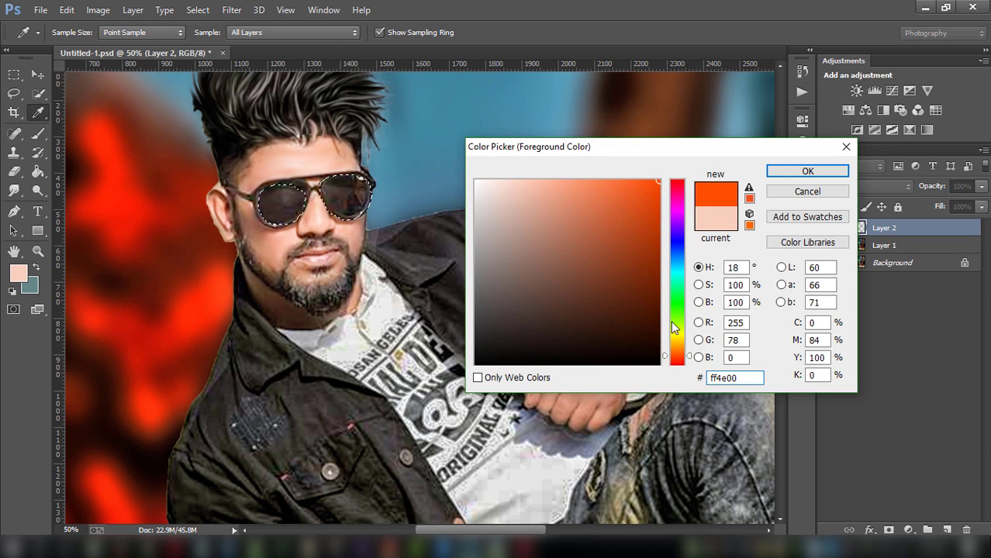
drag(672, 326, 665, 287)
click(808, 171)
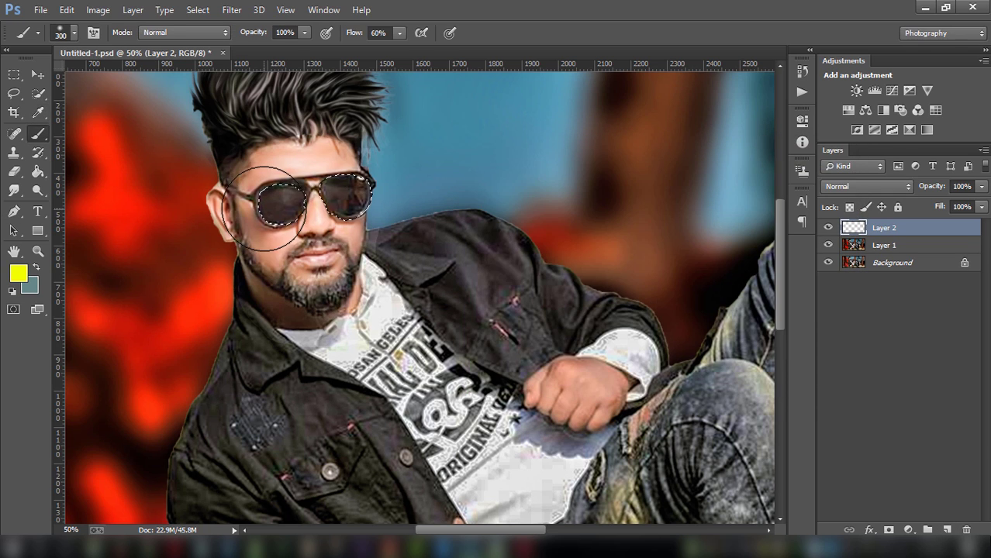
- Paint both lenses yellow, deselect, and test Color blending before returning to Normal
mouse_move(262, 207)
mouse_down()
mouse_move(343, 178)
mouse_move(340, 188)
mouse_up()
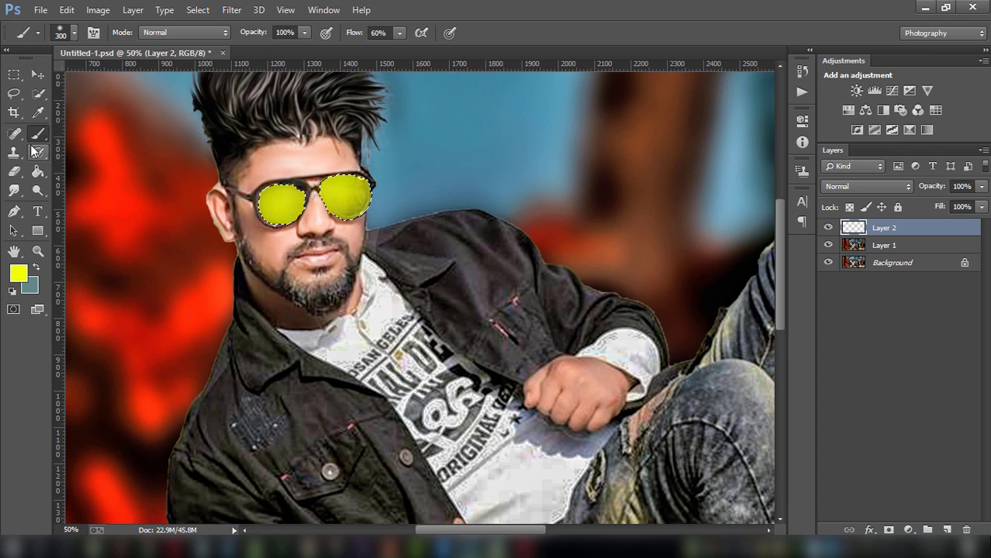
key(ctrl+d)
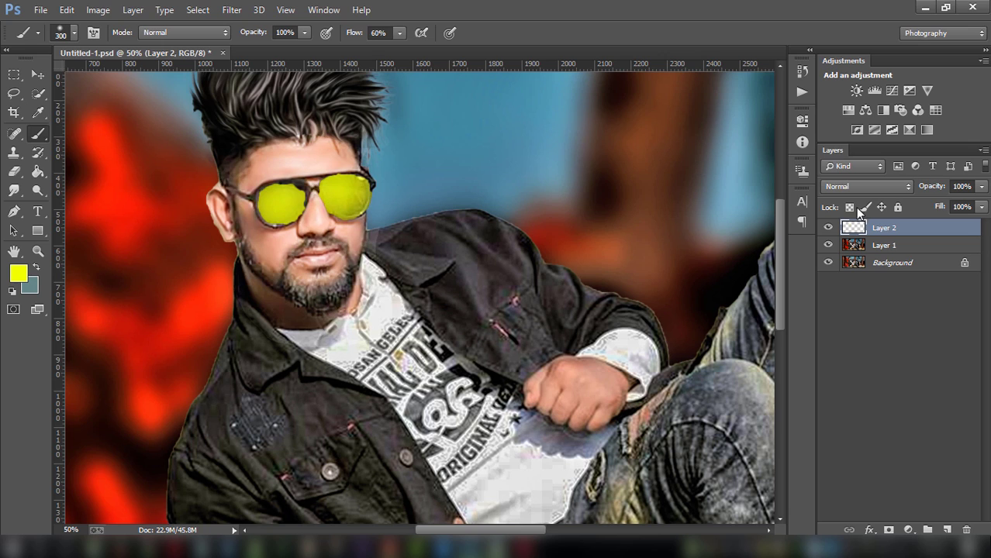
click(861, 187)
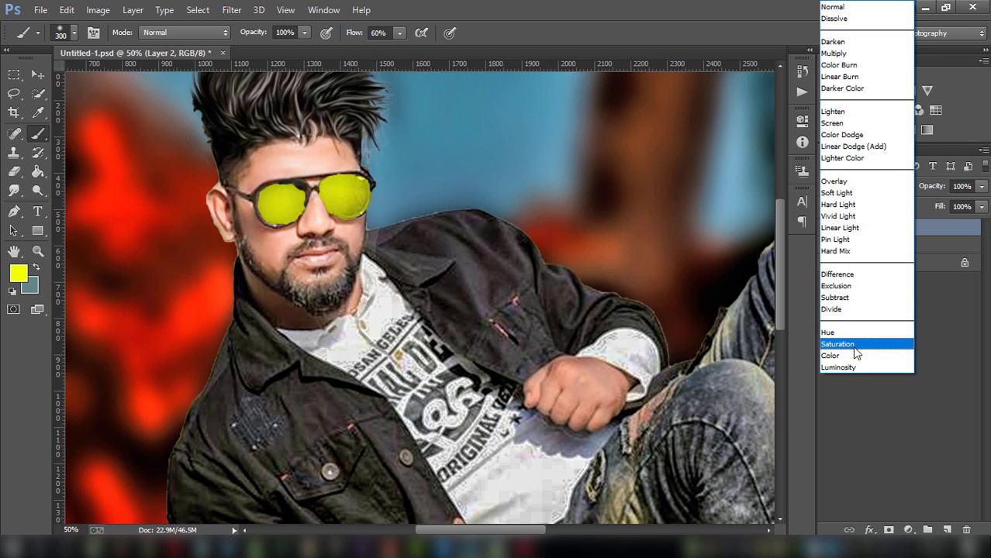
click(855, 355)
click(861, 188)
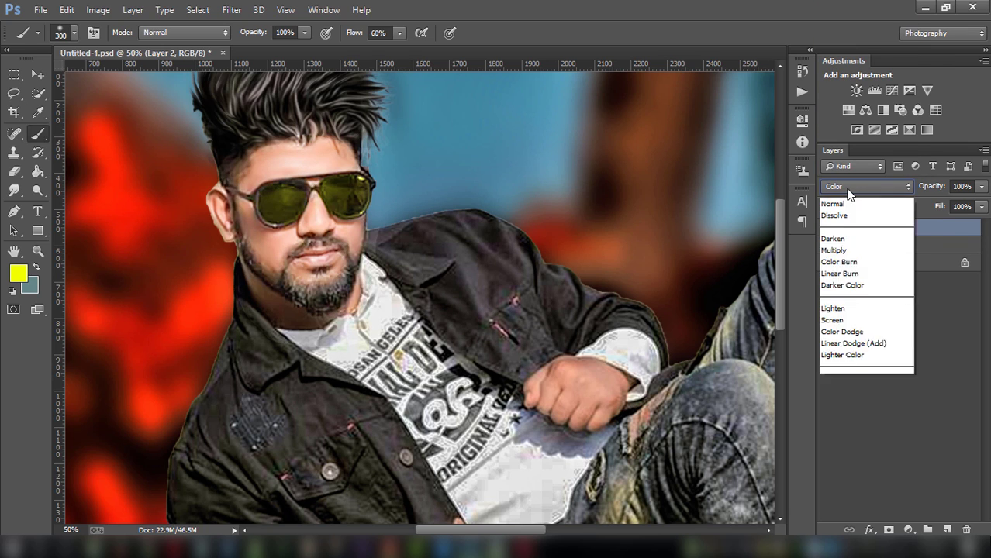
click(837, 7)
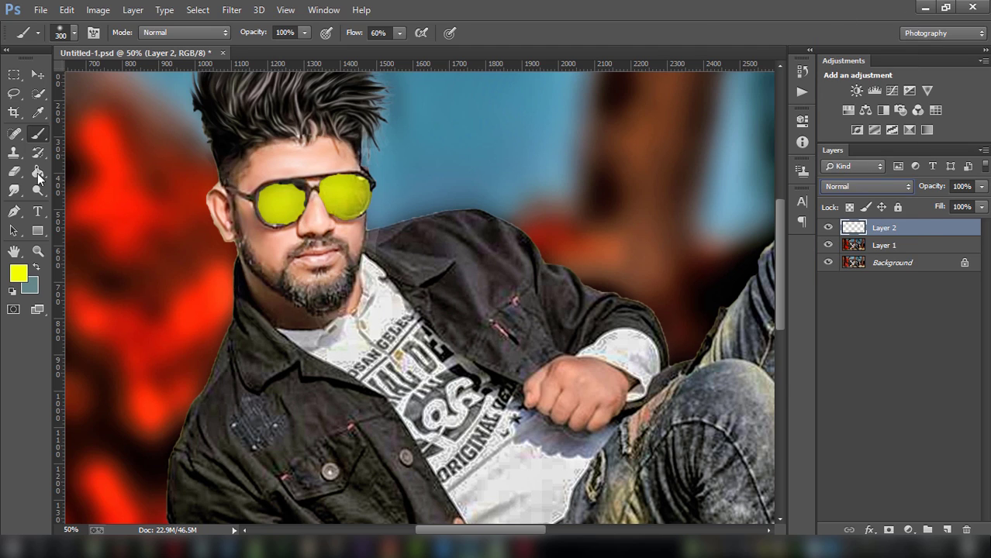
click(14, 171)
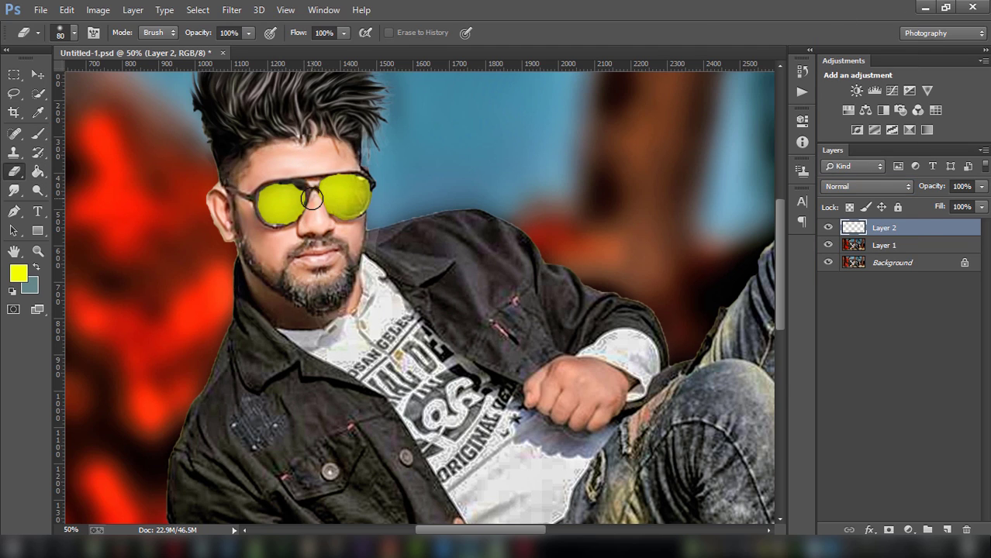
- Shrink the eraser, undo stray strokes, and erase the yellow spill along the right lens edge
key(bracketleft)
key(bracketleft)
key(bracketleft)
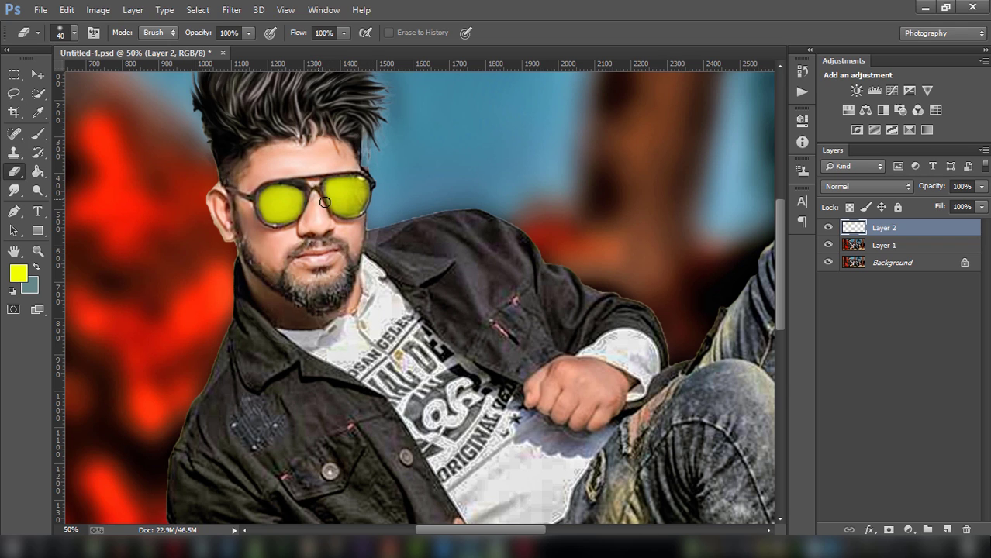
click(66, 10)
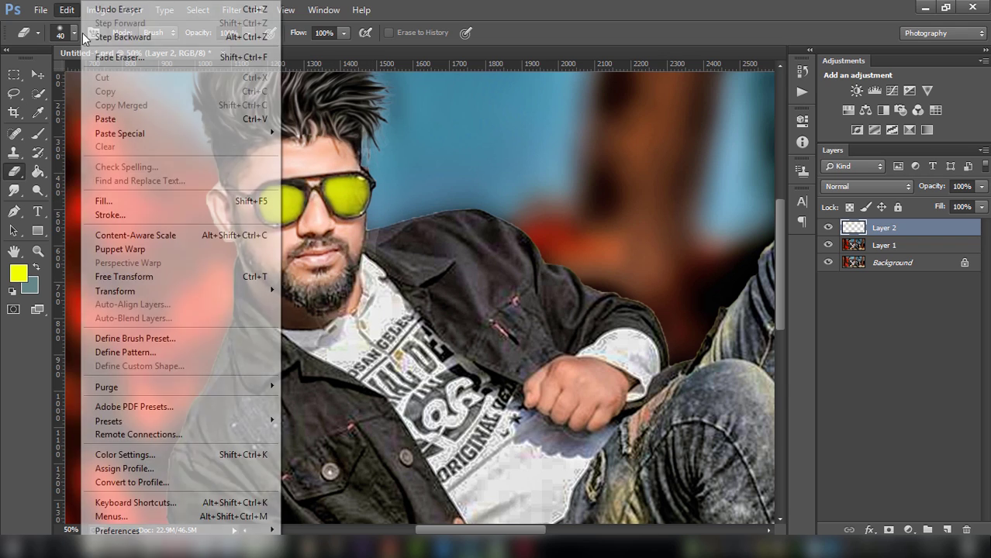
click(93, 34)
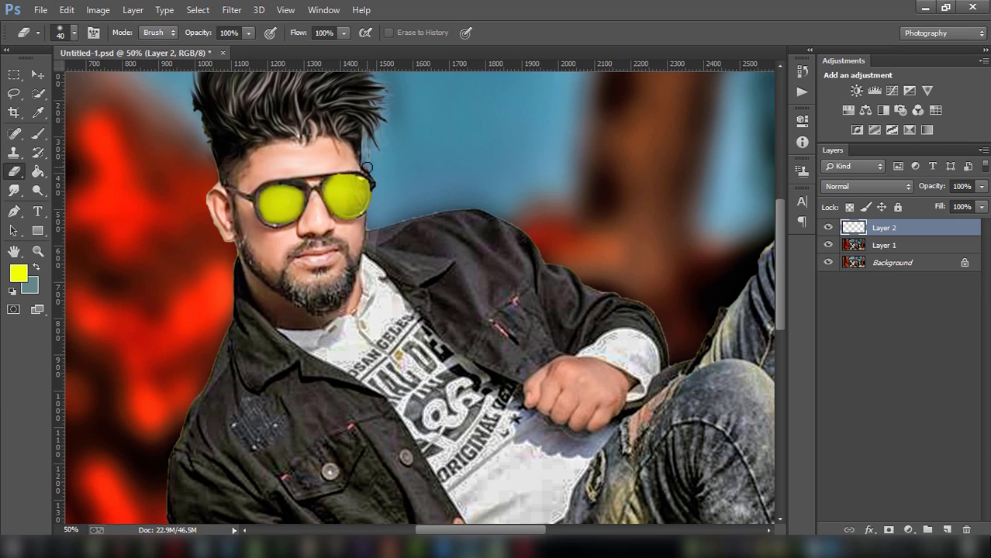
mouse_move(371, 176)
mouse_down()
mouse_move(371, 207)
mouse_move(359, 221)
mouse_move(328, 217)
mouse_move(322, 175)
mouse_move(352, 171)
mouse_up()
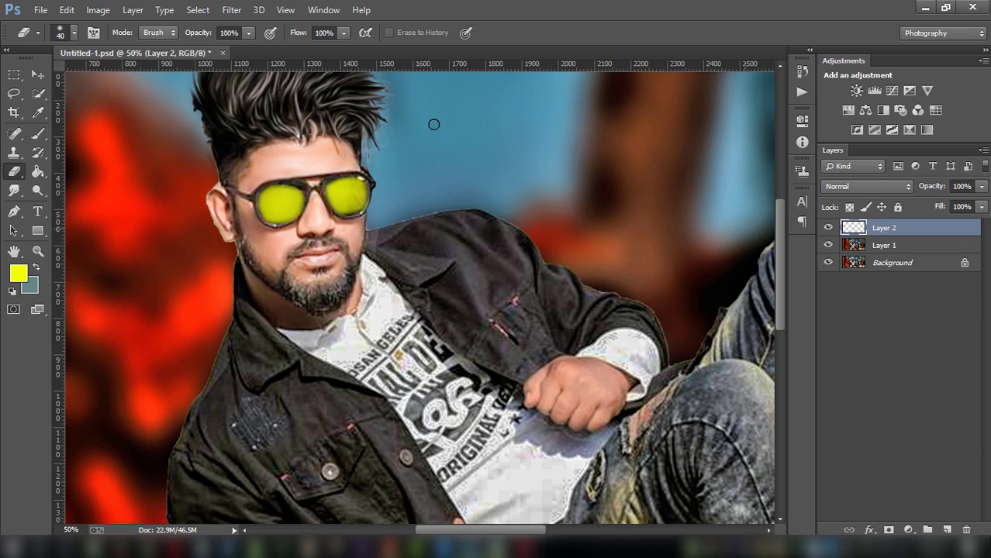
- Apply the Oil Paint filter to the lens tint with Stylization 4.9
click(232, 9)
click(283, 136)
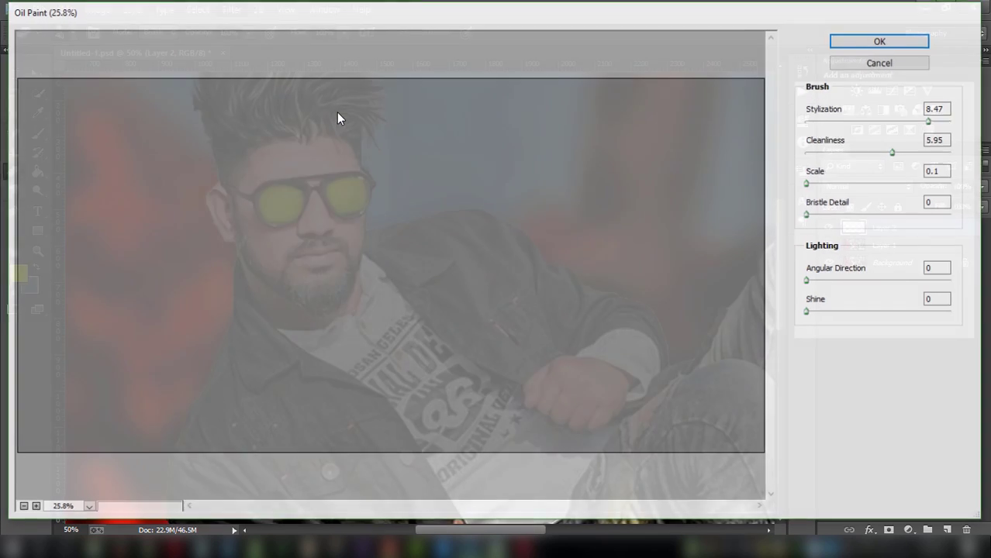
click(879, 121)
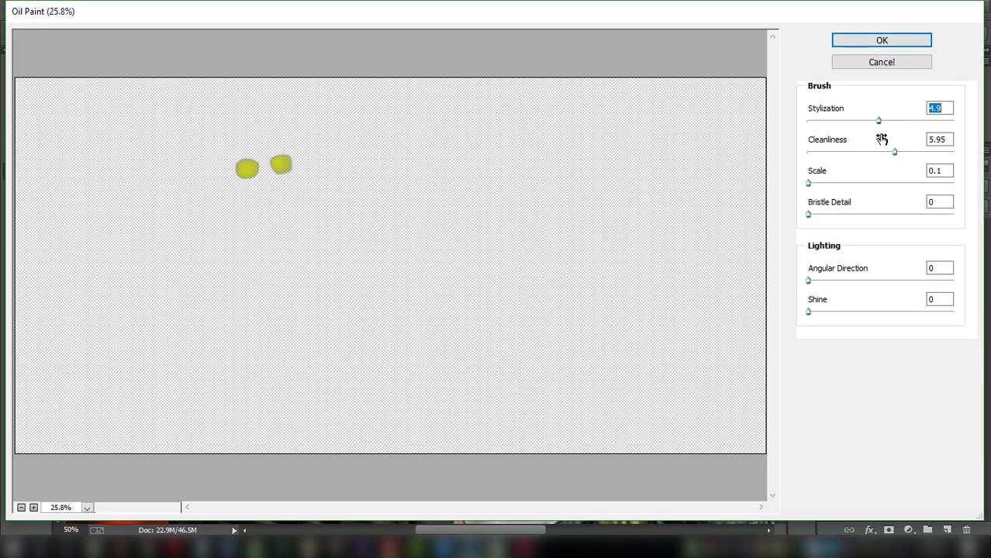
key(Return)
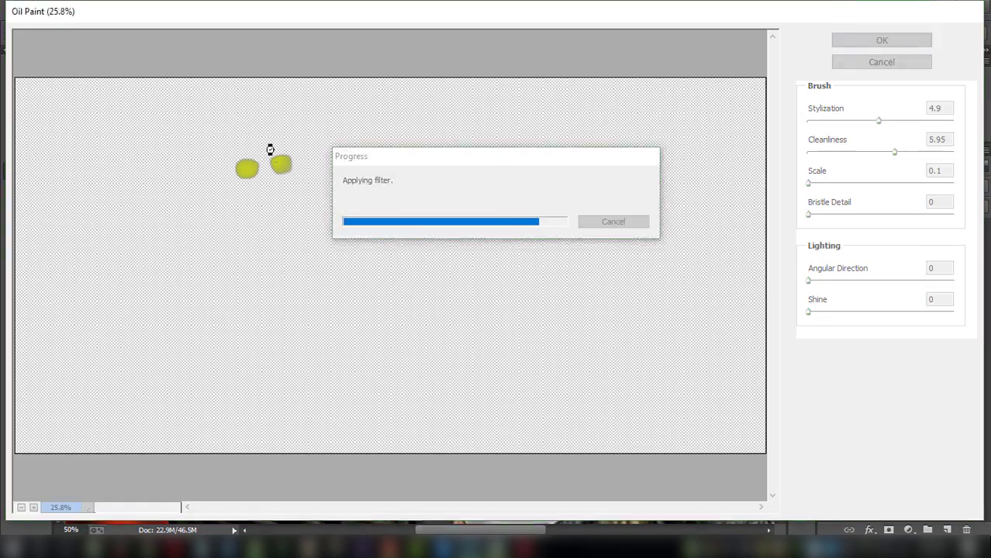
key(ctrl+minus)
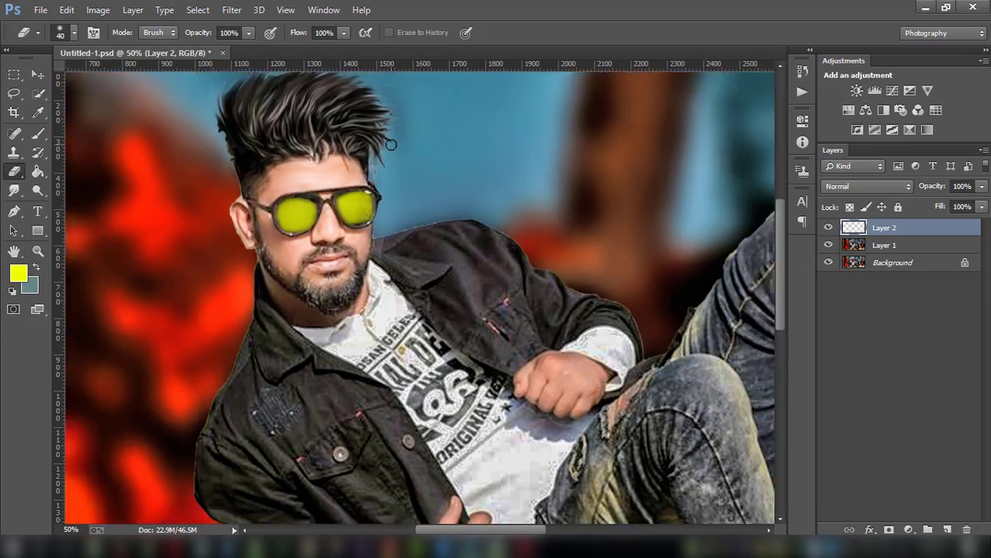
key(ctrl+minus)
key(ctrl+minus)
key(ctrl+plus)
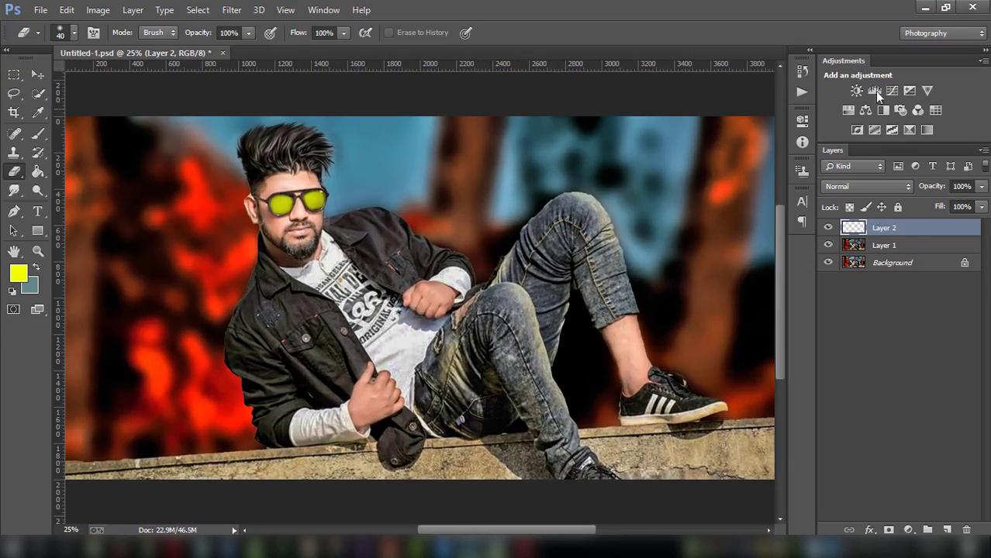
- Flatten Layer 1 and Background into one image and duplicate it as Background copy
click(901, 245)
shift+click(907, 268)
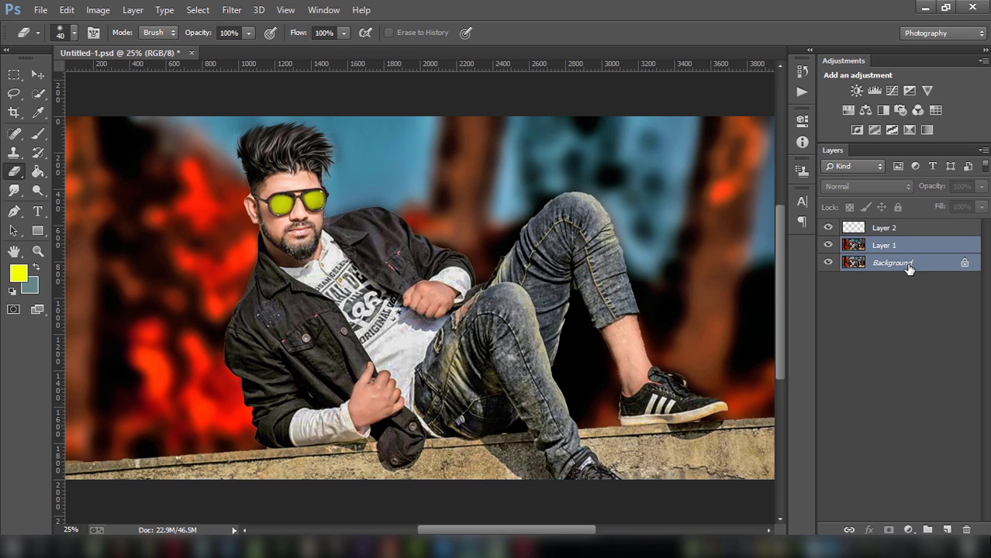
right_click(902, 228)
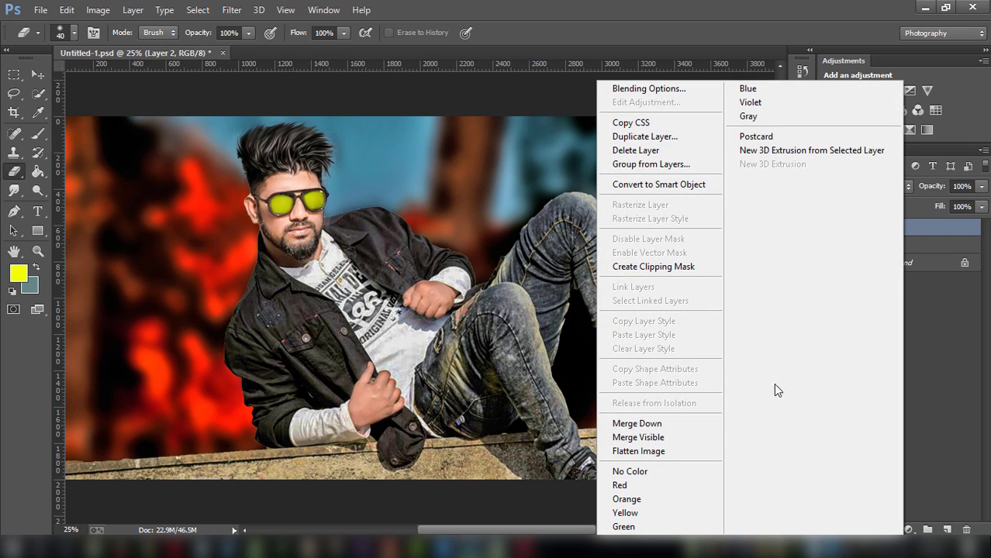
click(673, 452)
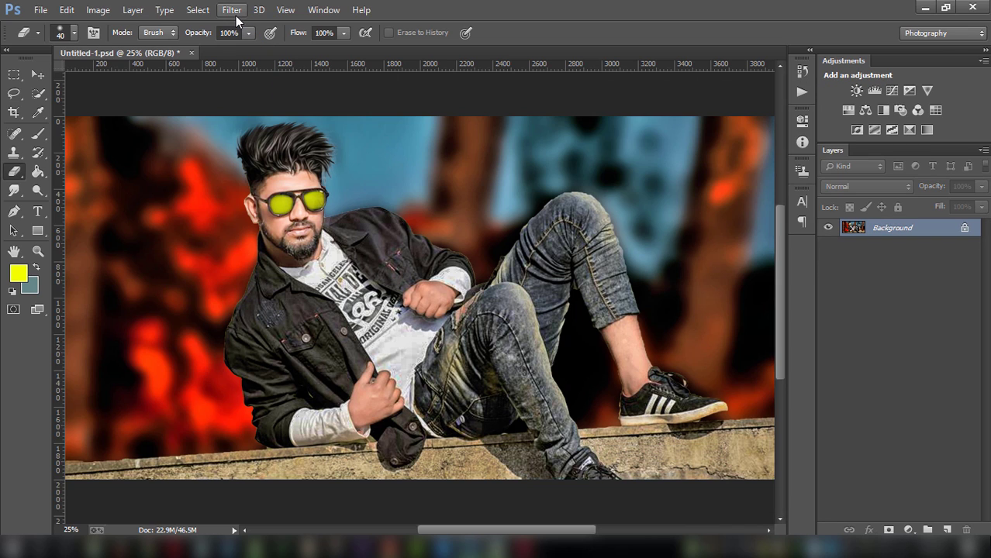
drag(908, 233, 948, 529)
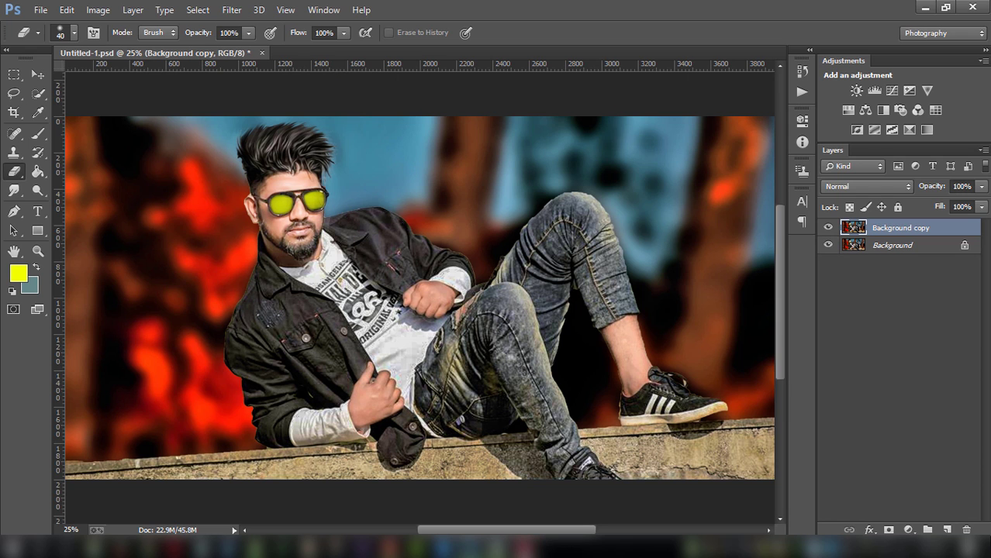
- Apply Oil Paint to Background copy at Stylization 2.28 and Cleanliness 3.5, then zoom to fit
click(232, 9)
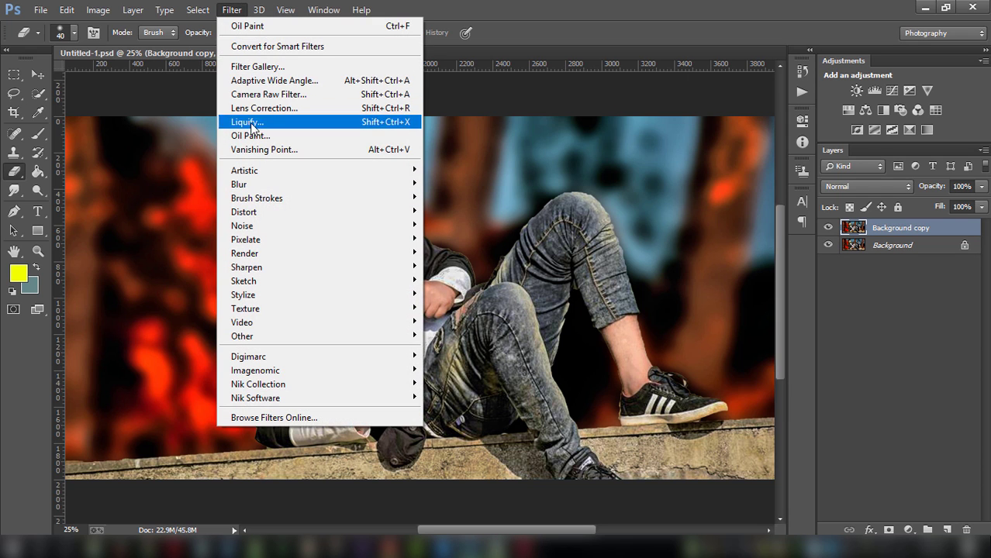
click(256, 137)
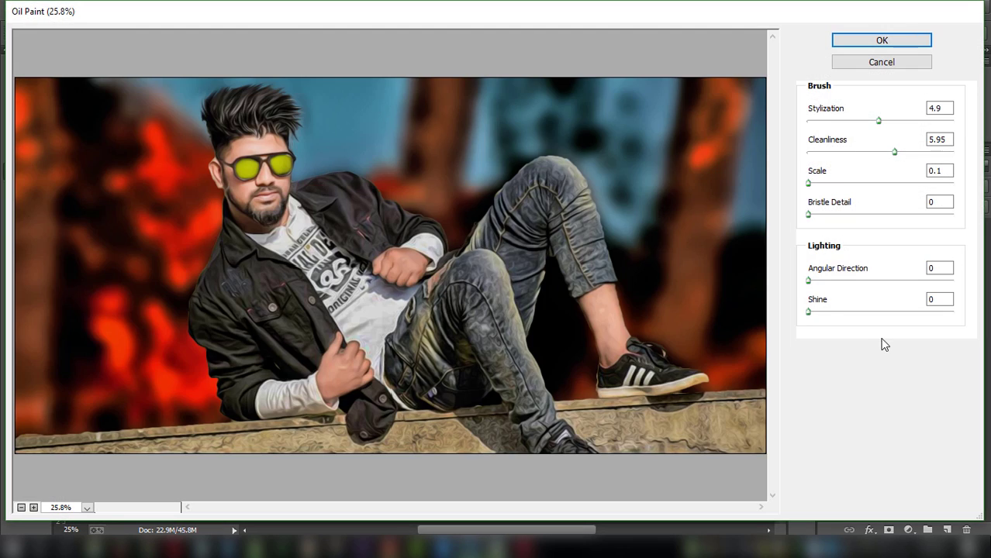
drag(853, 121, 840, 121)
drag(894, 151, 858, 152)
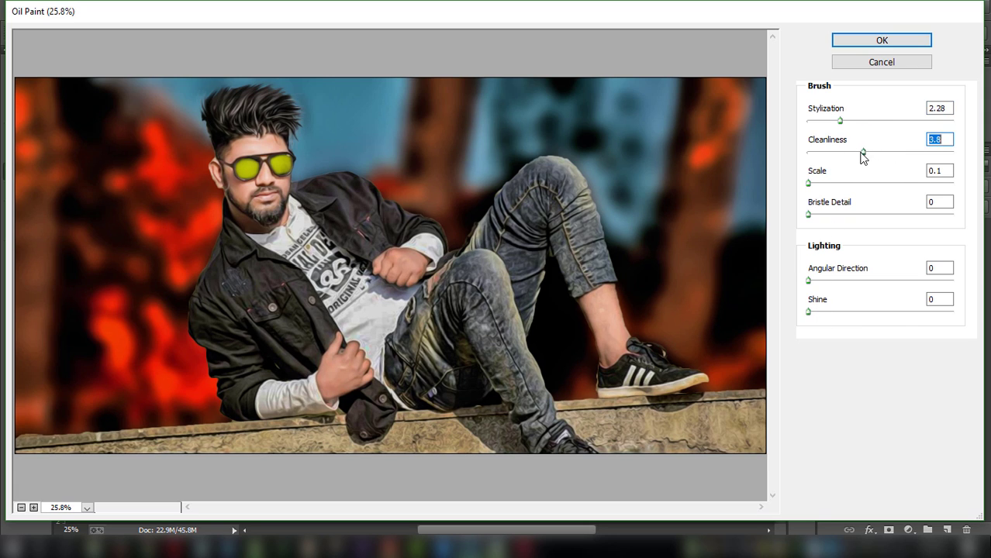
click(861, 44)
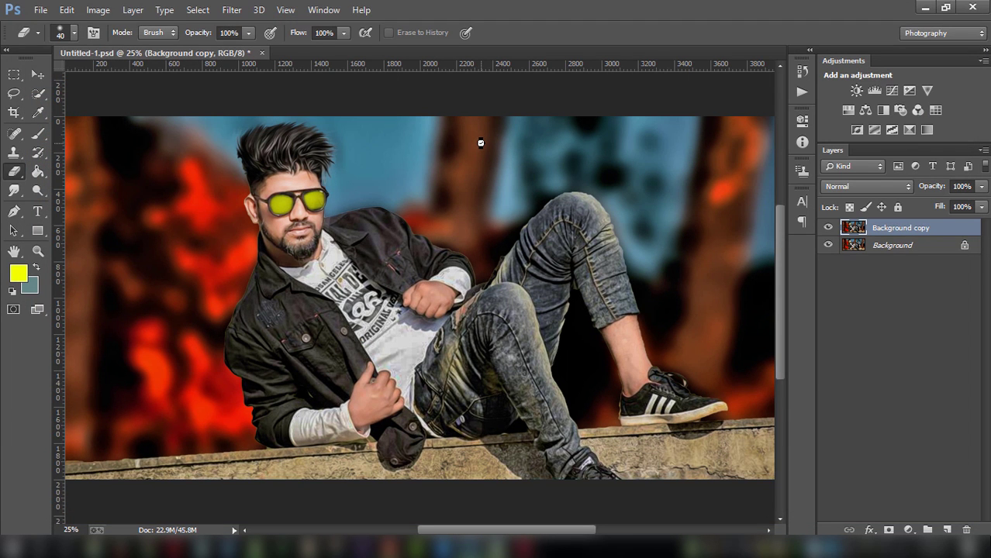
key(ctrl+minus)
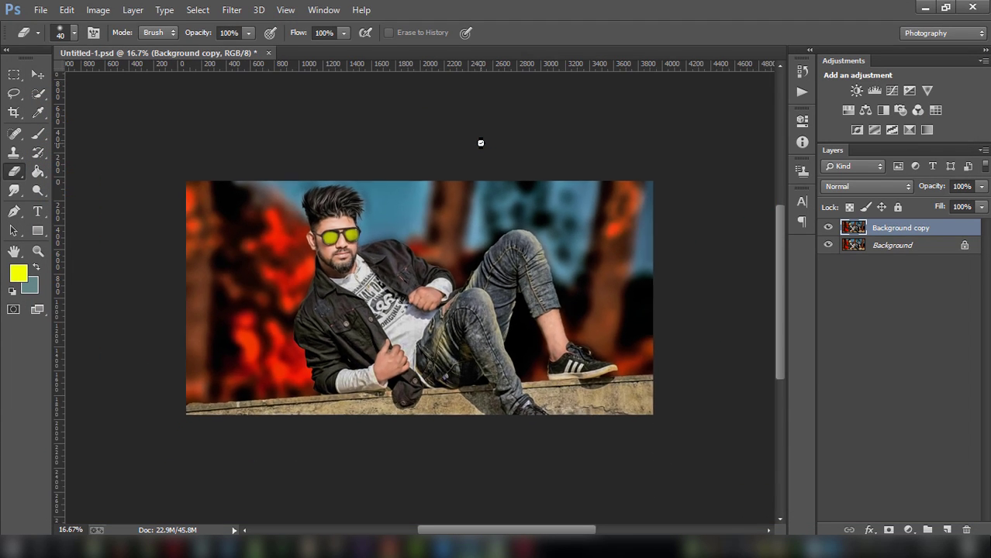
key(ctrl+minus)
key(ctrl+plus)
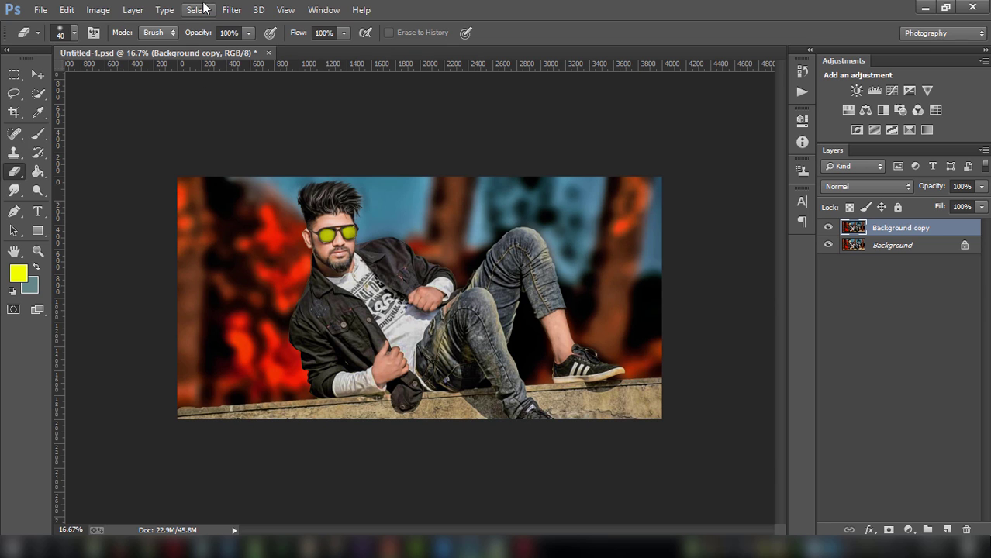
click(231, 9)
- In Camera Raw, raise clarity to +38, darken blacks to -20, and set sharpening amount 41
click(254, 95)
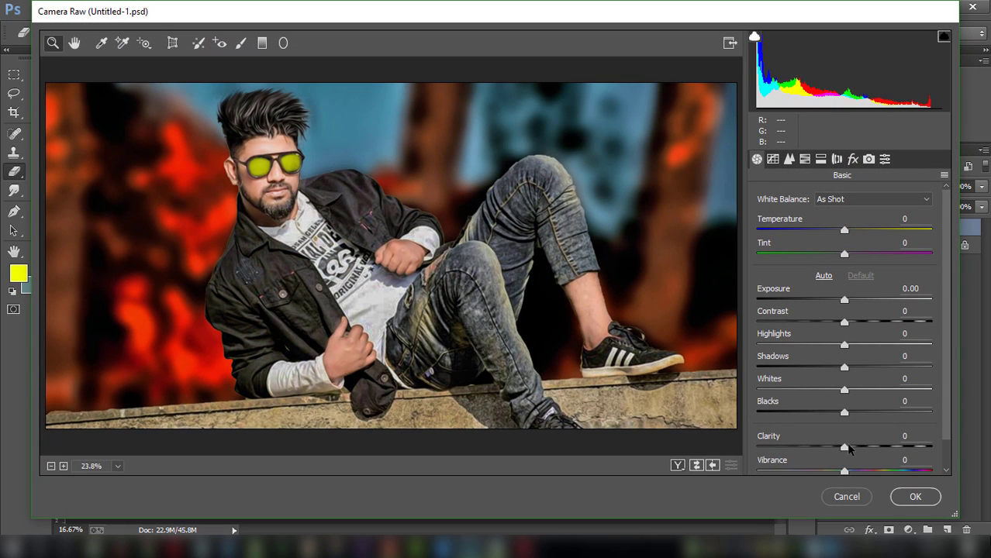
drag(845, 448, 877, 447)
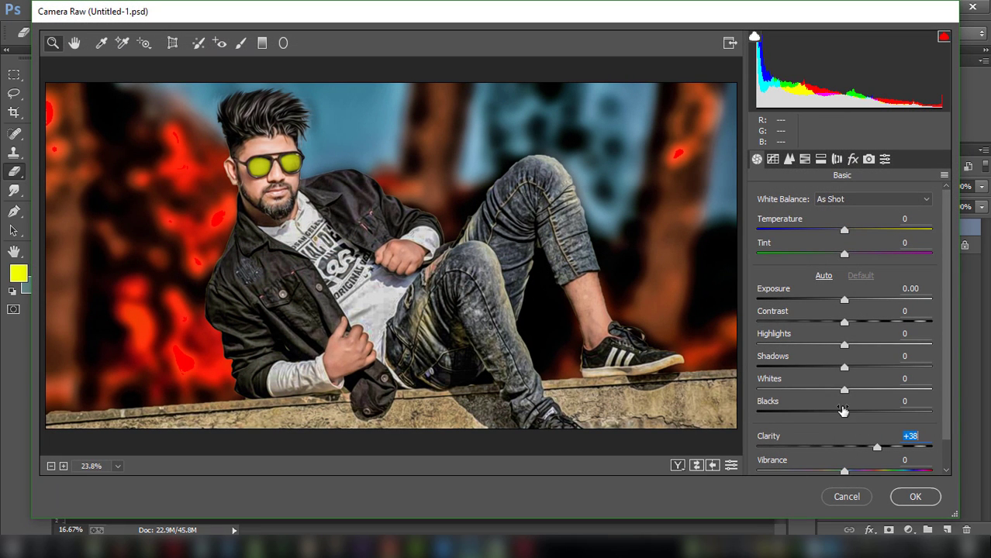
mouse_move(843, 411)
mouse_down()
mouse_move(827, 411)
mouse_move(816, 389)
mouse_move(835, 388)
mouse_move(853, 368)
mouse_move(857, 323)
mouse_move(842, 300)
mouse_up()
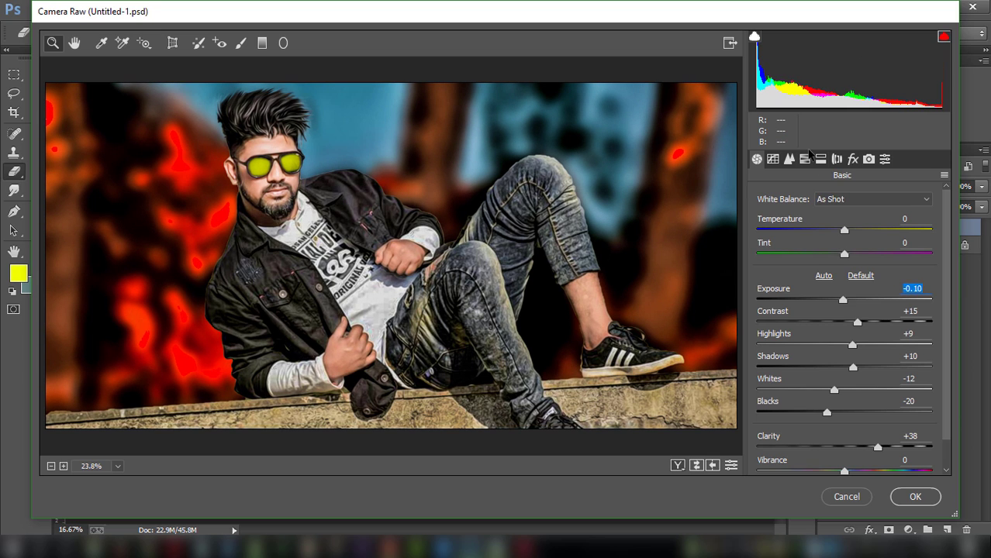
click(790, 159)
drag(757, 218, 805, 220)
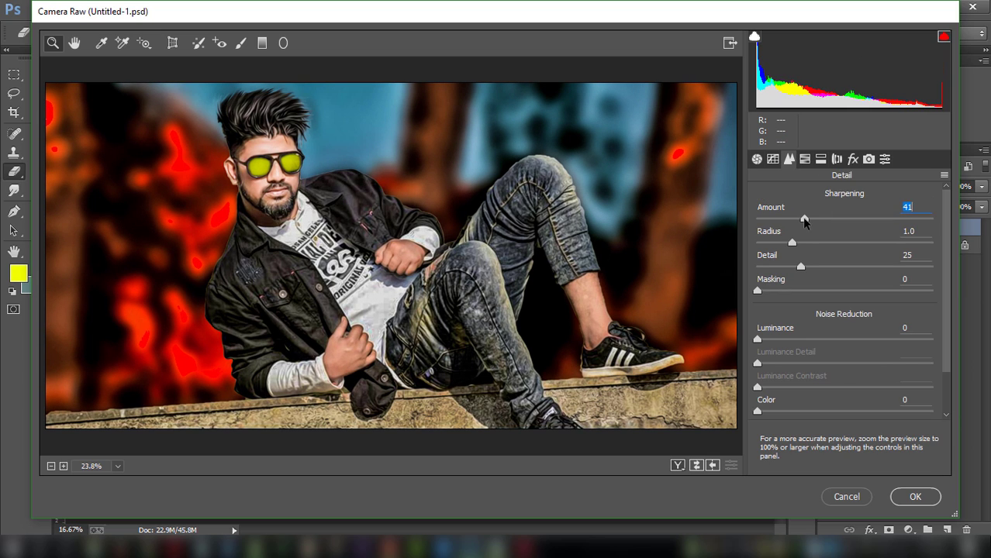
- Brighten orange luminance by +18, and retune orange and blue saturation in HSL
click(804, 159)
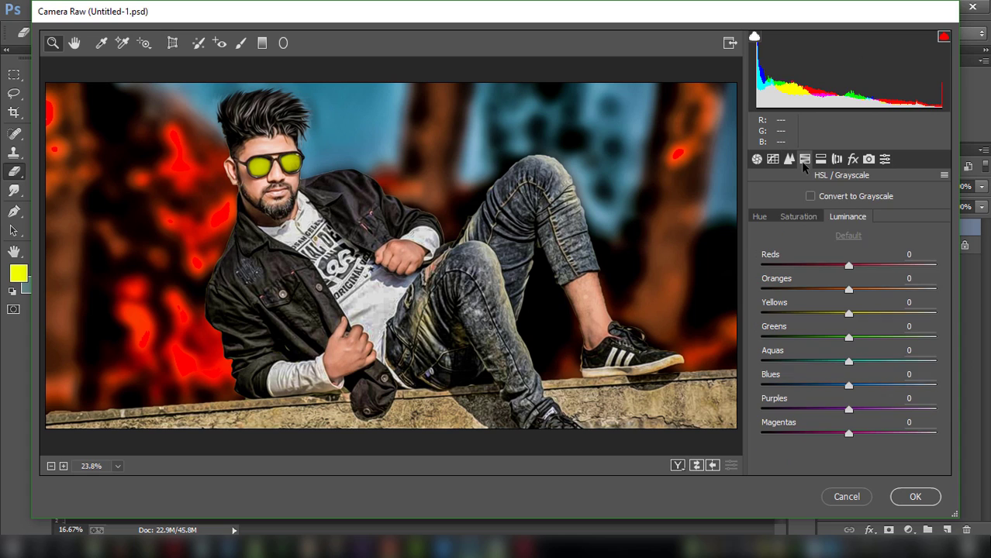
click(846, 220)
mouse_move(849, 289)
mouse_down()
mouse_move(869, 291)
mouse_move(857, 289)
mouse_up()
click(801, 216)
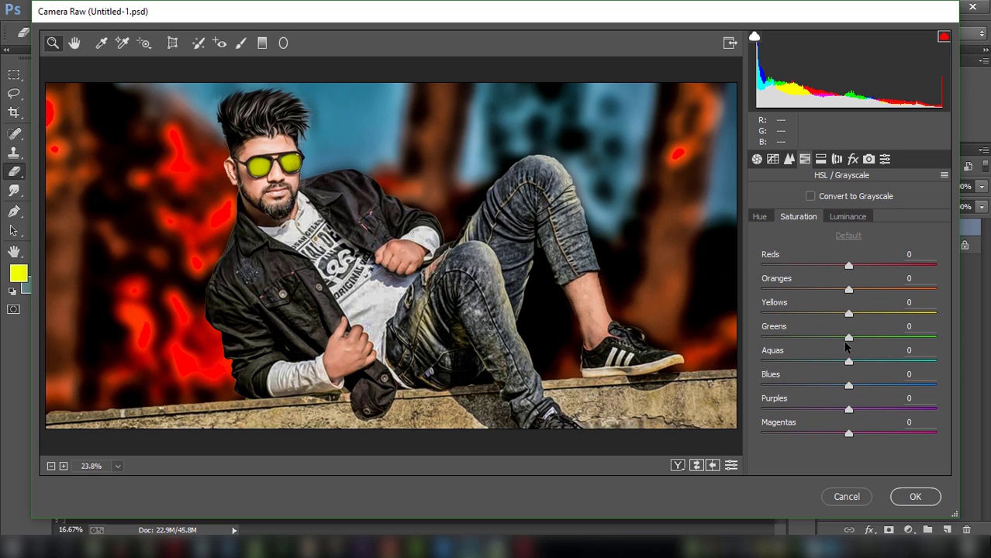
mouse_move(850, 386)
mouse_down()
mouse_move(927, 385)
mouse_move(803, 384)
mouse_move(887, 385)
mouse_up()
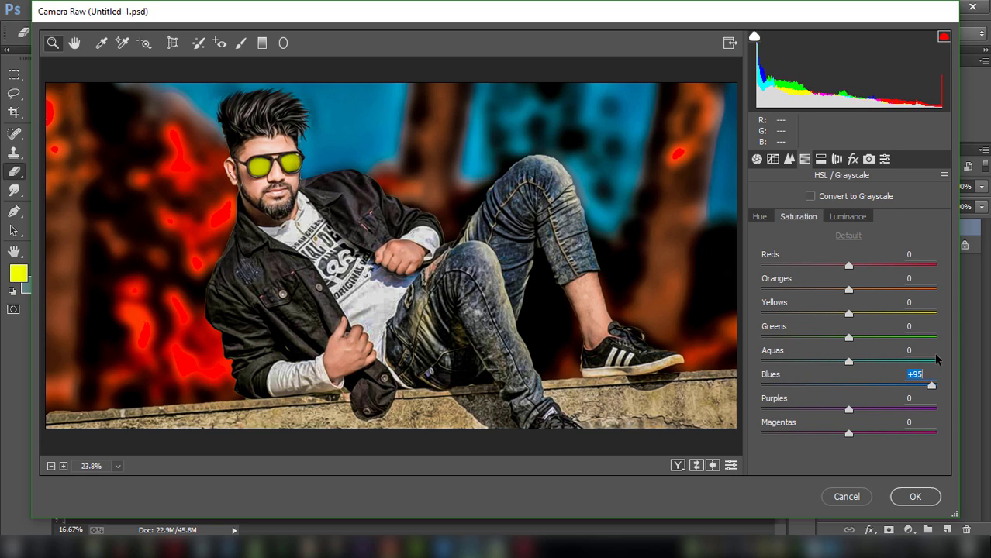
drag(936, 358, 848, 345)
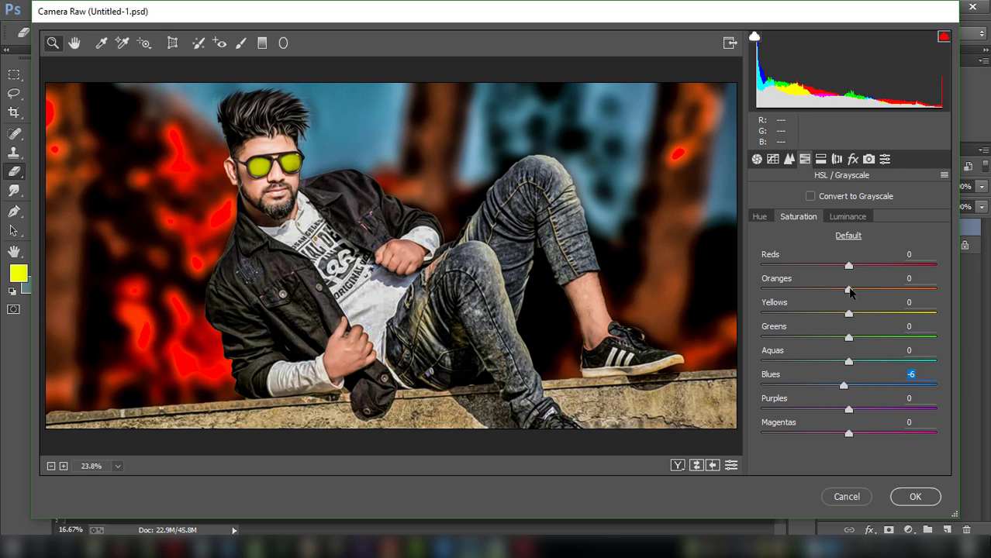
mouse_move(849, 289)
mouse_down()
mouse_move(825, 289)
mouse_move(868, 285)
mouse_up()
- Add a light -11 vignette and apply the Camera Raw grade
click(853, 159)
drag(845, 399, 833, 392)
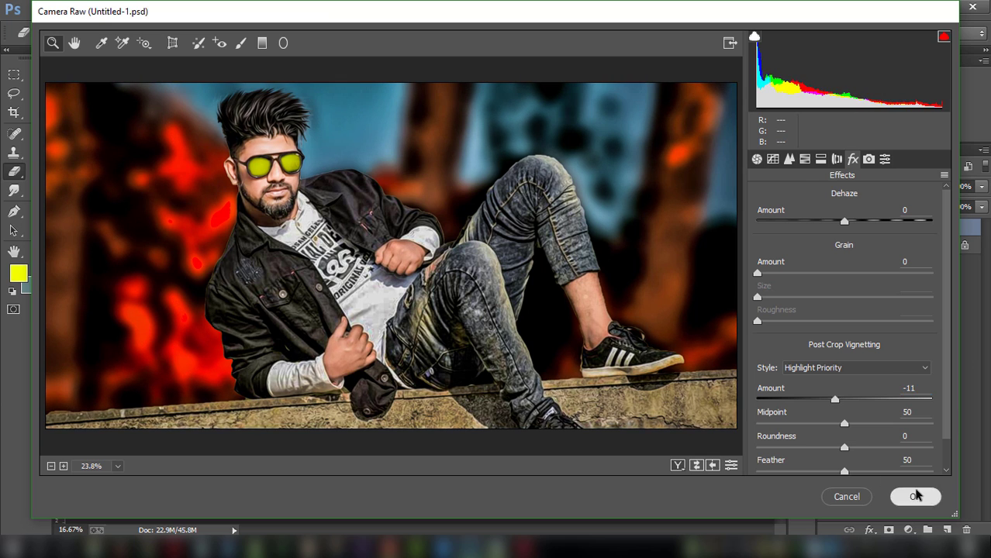
click(906, 496)
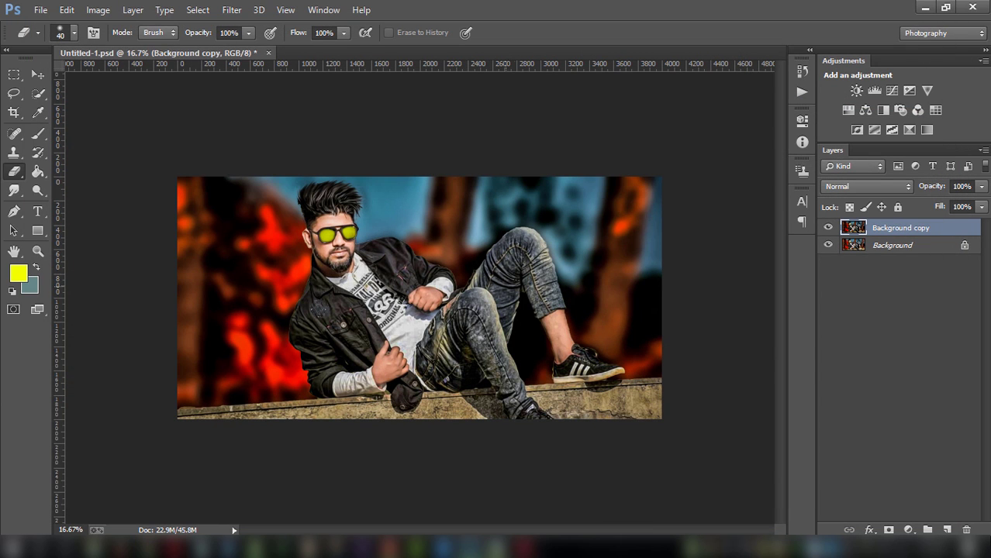
key(ctrl+plus)
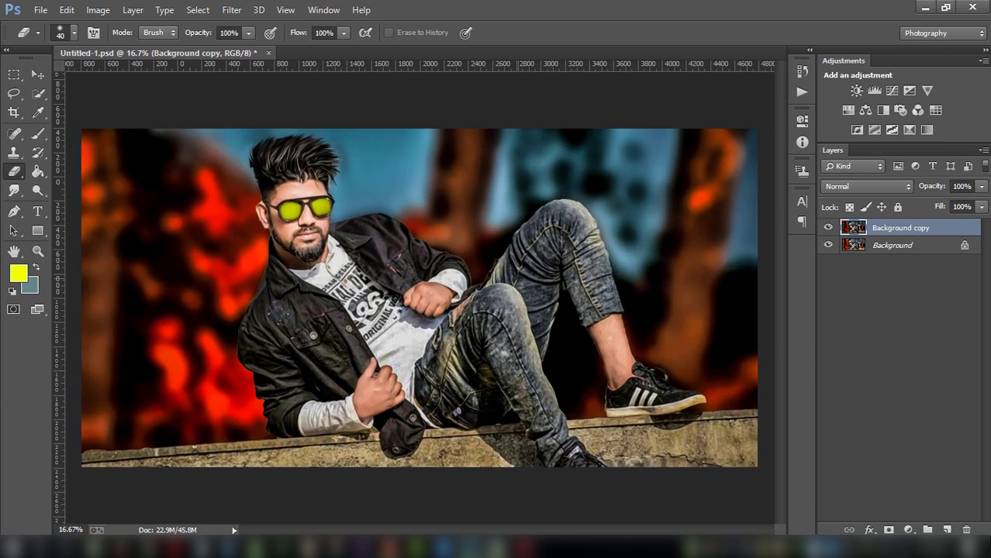